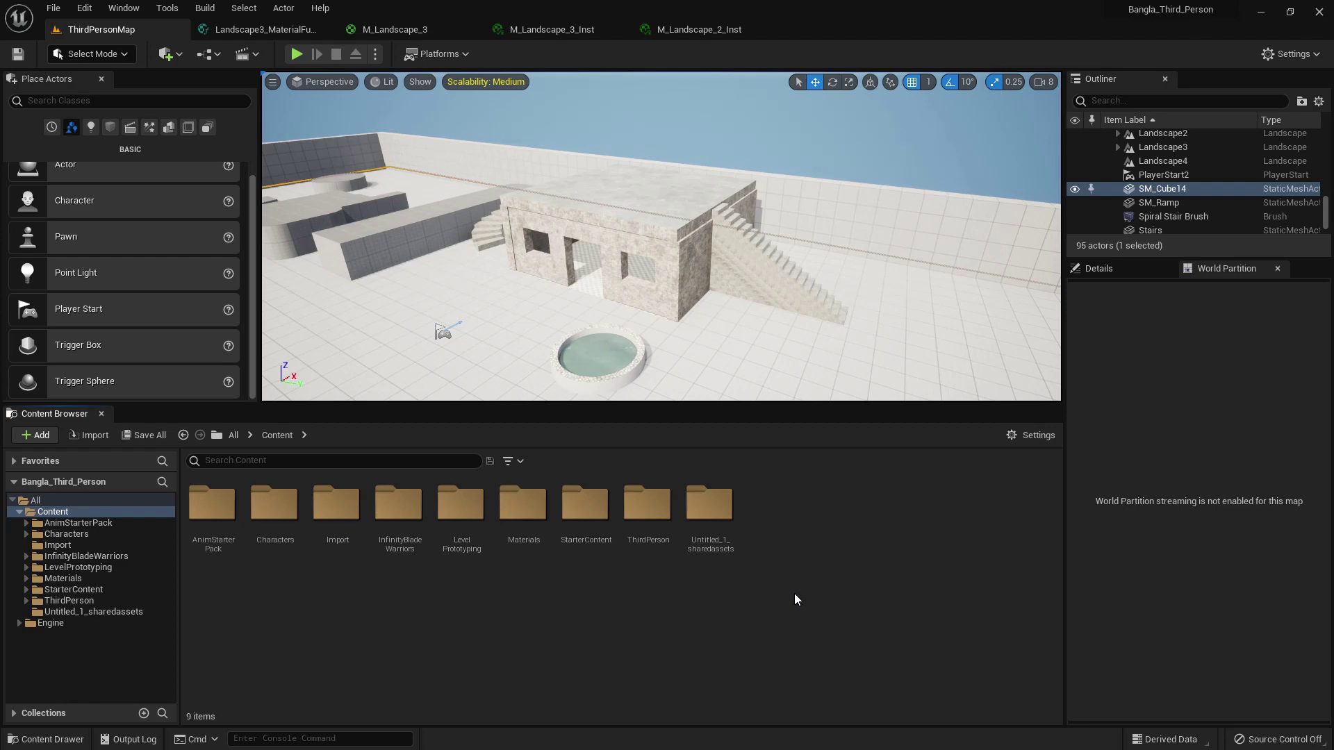
Create a new material named M_Test_Mat in the Content folder.
{"action": "right_click", "coordinate": [791, 584]}
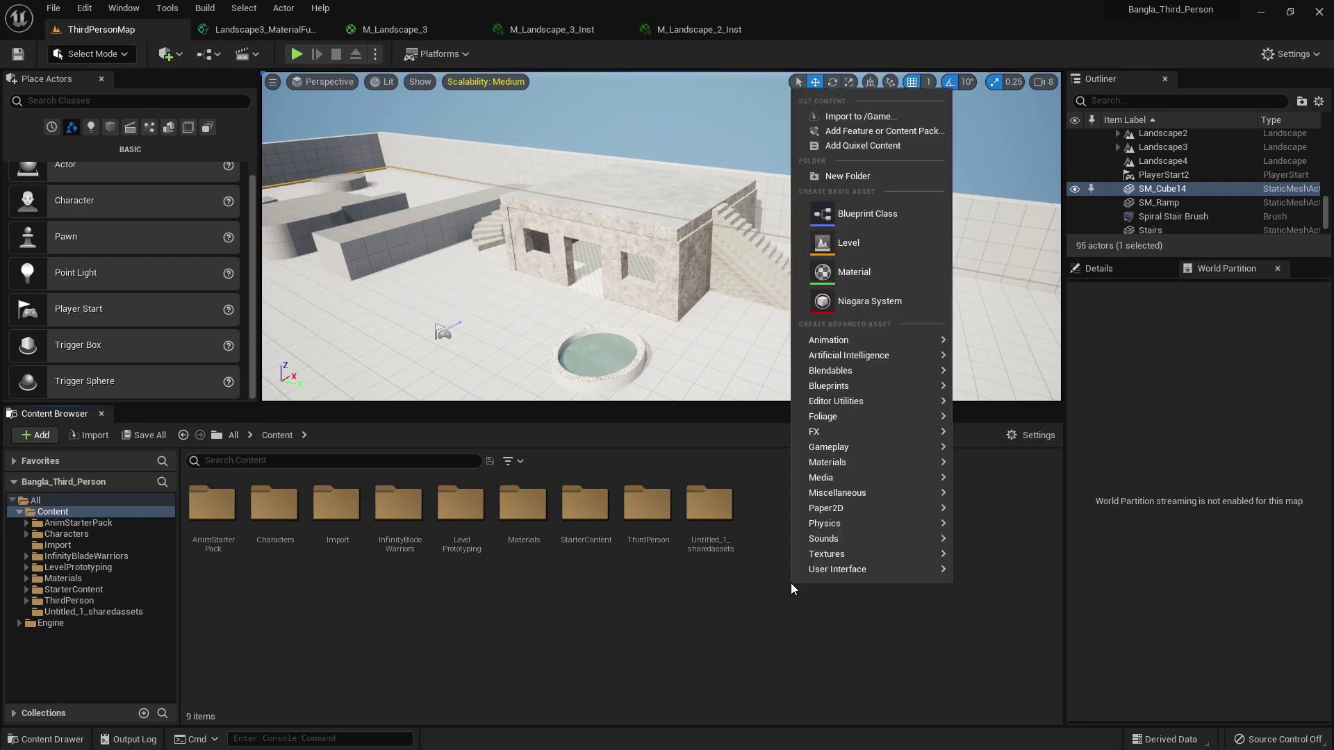
{"action": "left_click", "coordinate": [856, 272]}
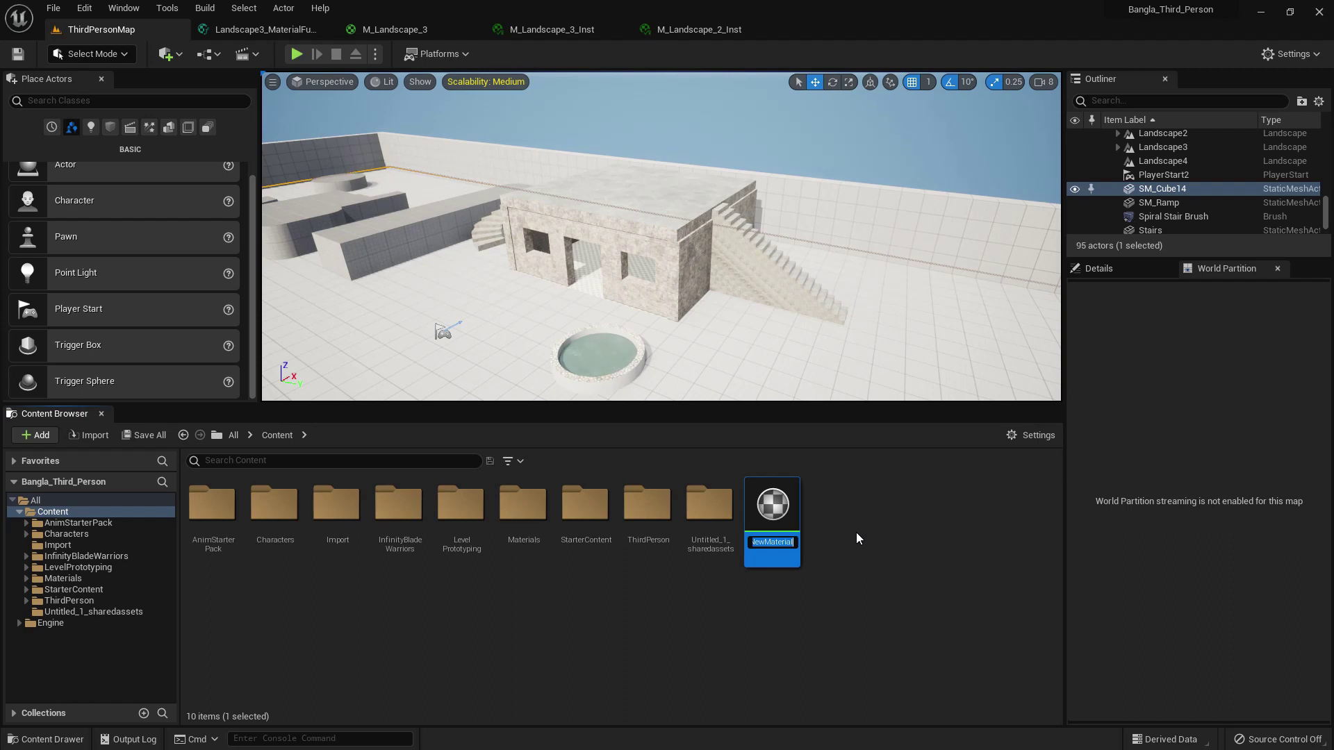
{"action": "type", "text": "M_Test_Mat"}
{"action": "key", "text": "Return"}
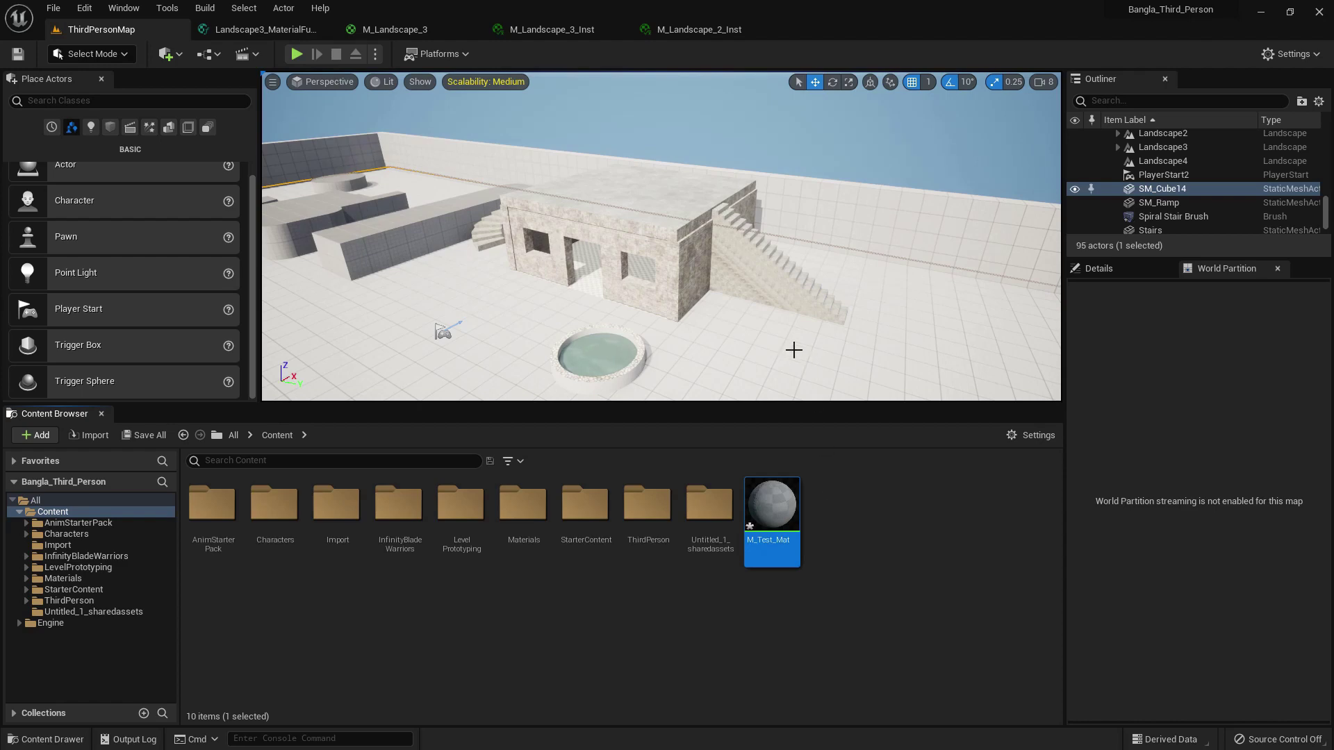
Open M_Test_Mat, promote its Base Color input to a parameter, and apply the change.
{"action": "double_click", "coordinate": [774, 503]}
{"action": "right_click_drag", "start_coordinate": [646, 228], "coordinate": [650, 229]}
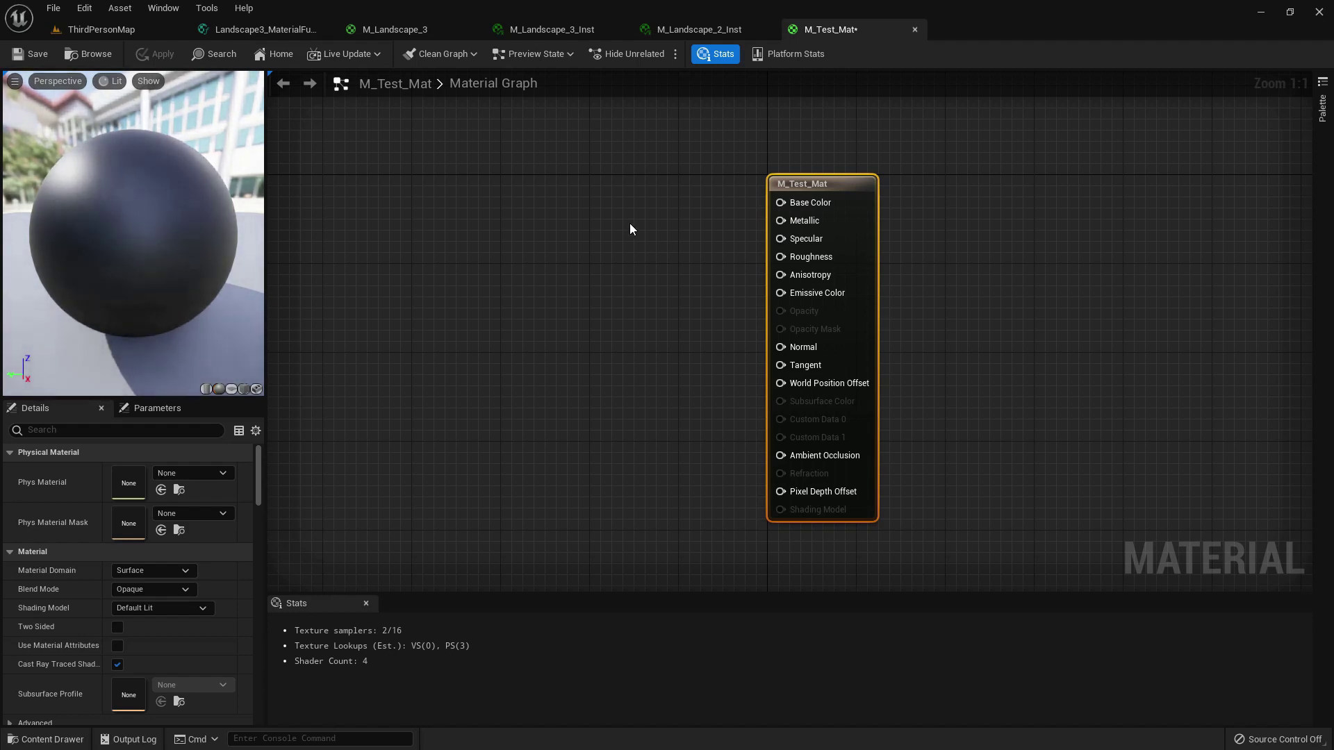
{"action": "right_click", "coordinate": [781, 202]}
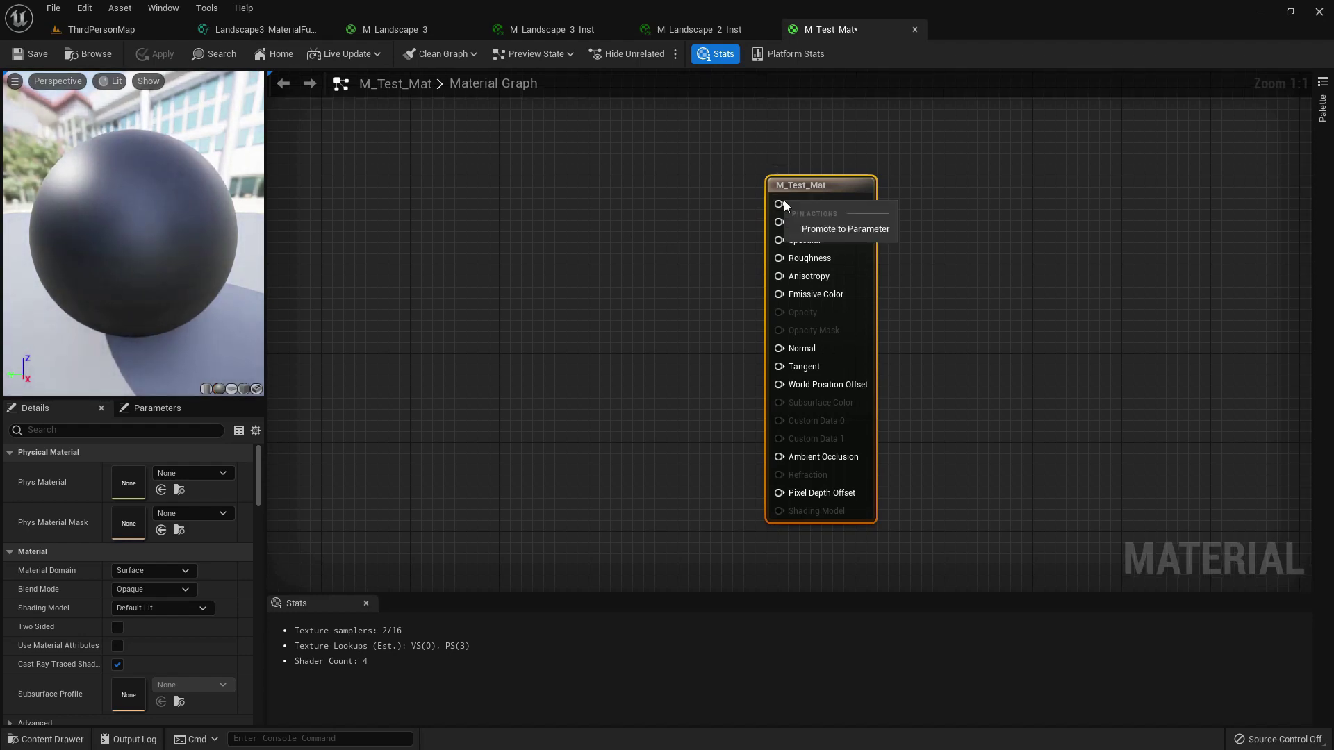
{"action": "left_click", "coordinate": [872, 230]}
{"action": "left_click_drag", "start_coordinate": [581, 256], "coordinate": [570, 233]}
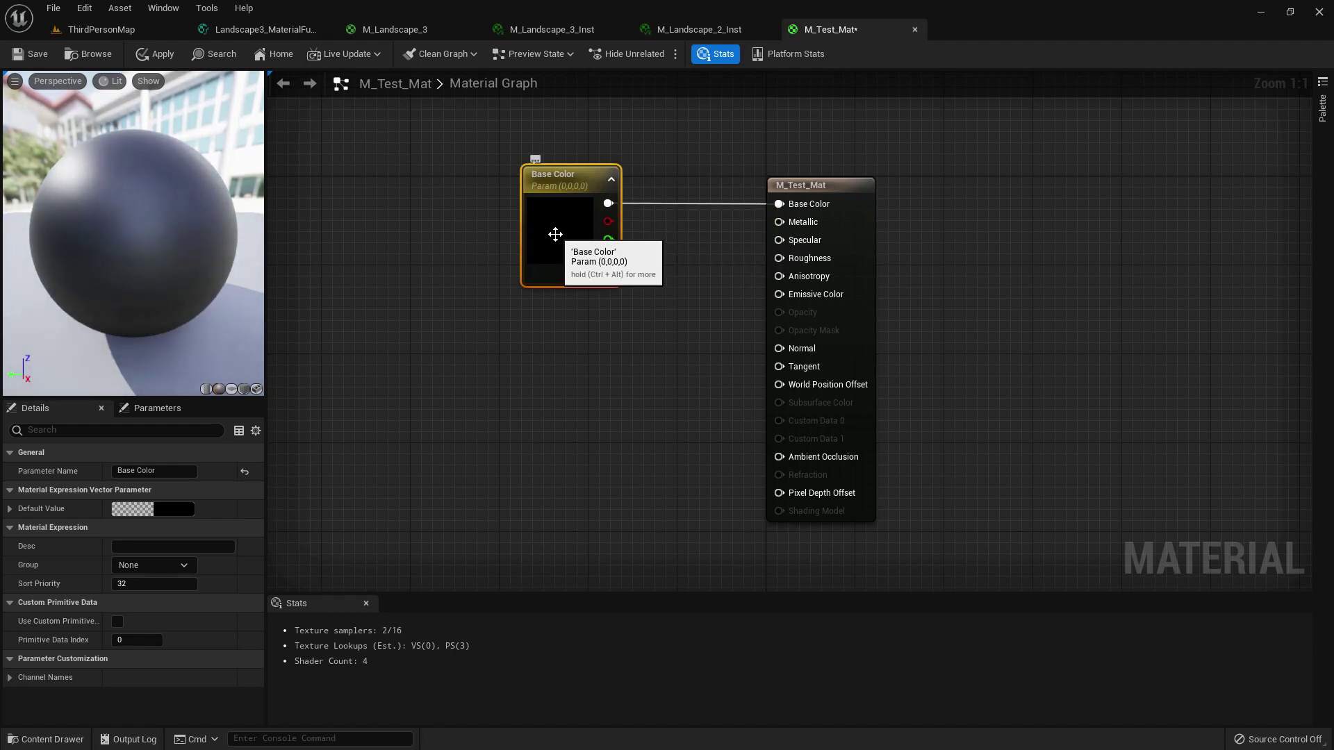
{"action": "left_click", "coordinate": [147, 61]}
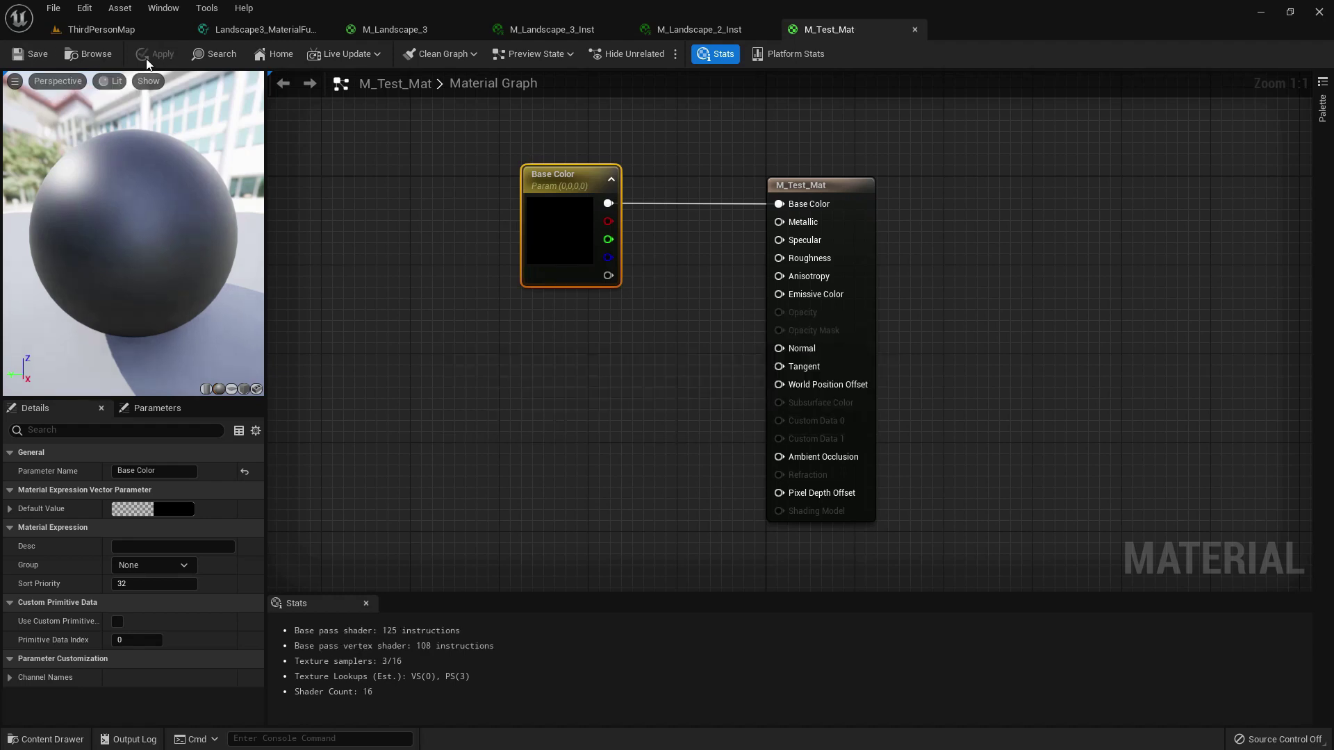
Place a Cube shape in the ThirdPersonMap level on the floor near the round fountain.
{"action": "left_click", "coordinate": [128, 29]}
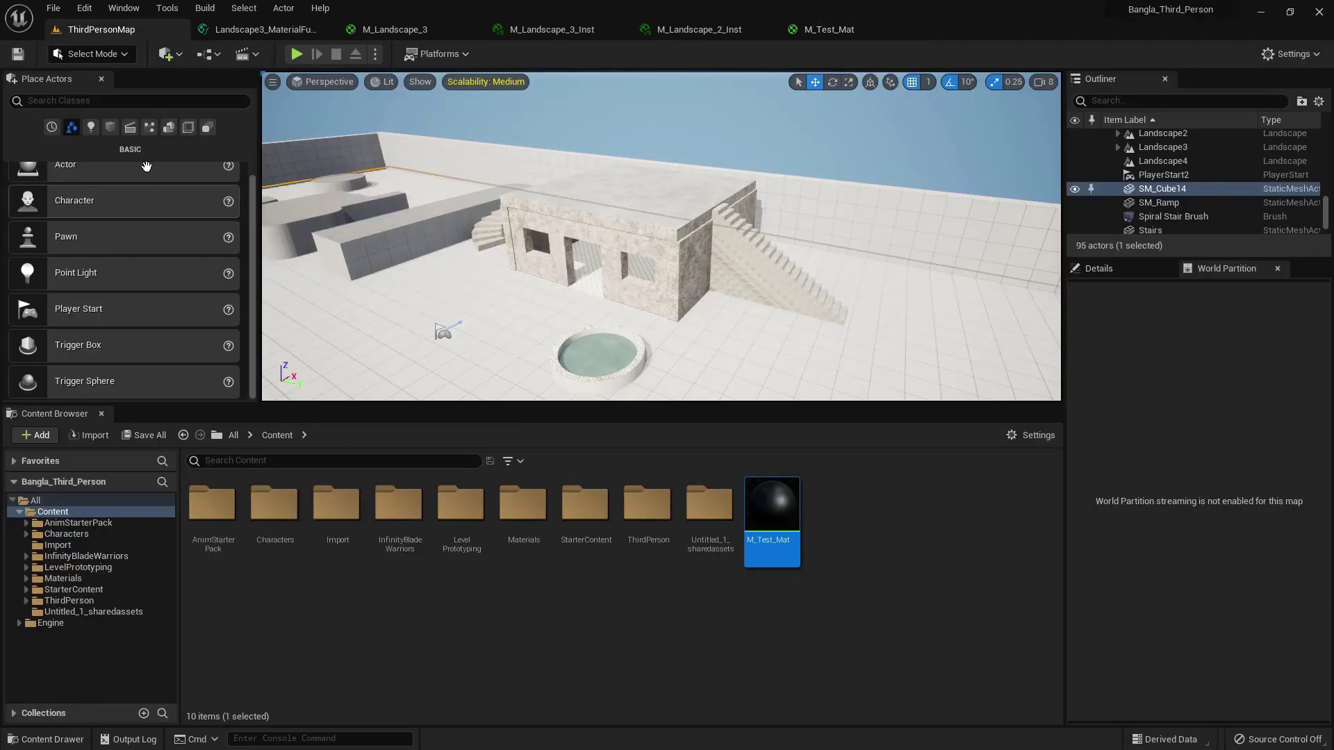
{"action": "left_click", "coordinate": [110, 127]}
{"action": "left_click_drag", "start_coordinate": [411, 340], "coordinate": [715, 341]}
{"action": "key", "text": "f"}
{"action": "left_click_drag", "start_coordinate": [662, 189], "coordinate": [662, 89]}
{"action": "scroll", "coordinate": [710, 126], "scroll_direction": "down", "scroll_amount": 4}
{"action": "left_click_drag", "start_coordinate": [773, 240], "coordinate": [773, 285], "text": "alt"}
{"action": "scroll", "coordinate": [661, 236], "scroll_direction": "down", "scroll_amount": 4}
{"action": "left_click_drag", "start_coordinate": [661, 167], "coordinate": [662, 149]}
Assign M_Test_Mat to the new cube and view it together with the nearby fountain and building.
{"action": "left_click_drag", "start_coordinate": [781, 496], "coordinate": [674, 209]}
{"action": "key", "text": "f"}
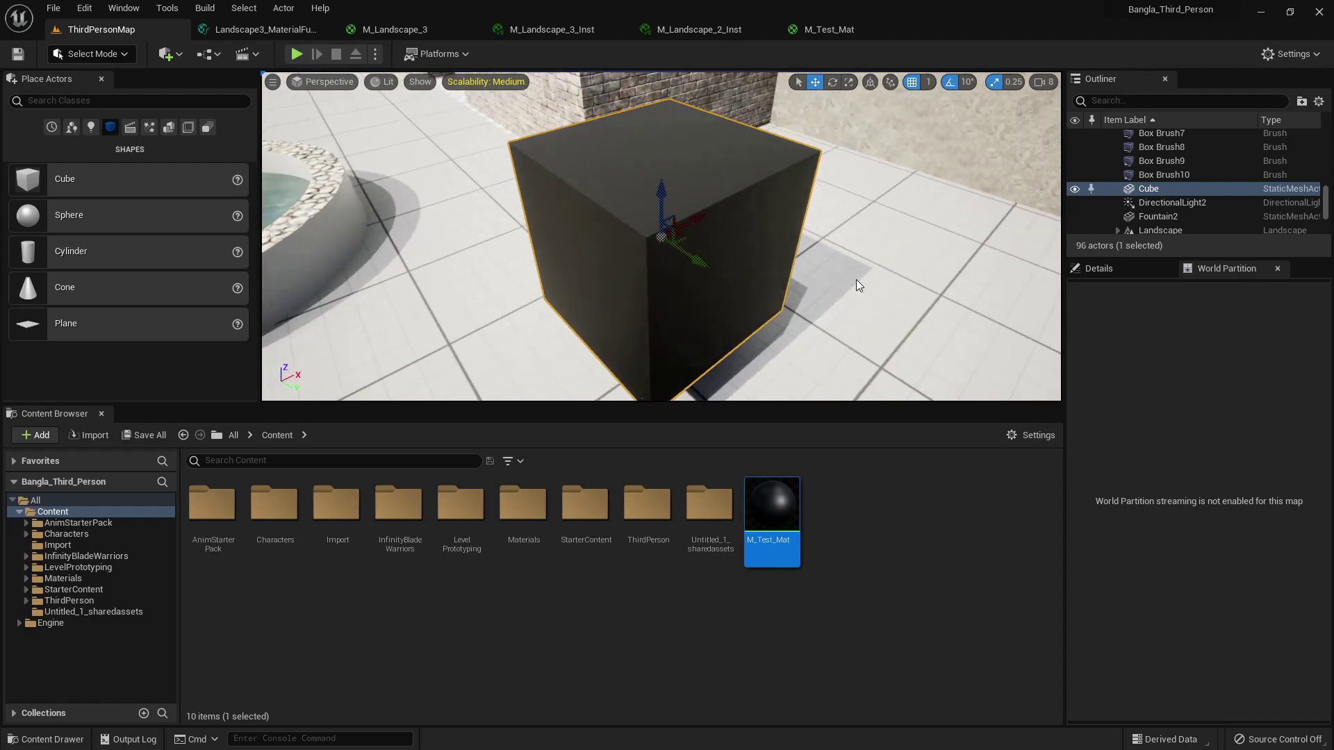
{"action": "key", "text": "F11"}
{"action": "scroll", "coordinate": [897, 375], "scroll_direction": "down", "scroll_amount": 4}
{"action": "left_click_drag", "start_coordinate": [906, 383], "coordinate": [571, 378], "text": "alt"}
{"action": "left_click_drag", "start_coordinate": [721, 401], "coordinate": [851, 401], "text": "alt"}
{"action": "key", "text": "F11"}
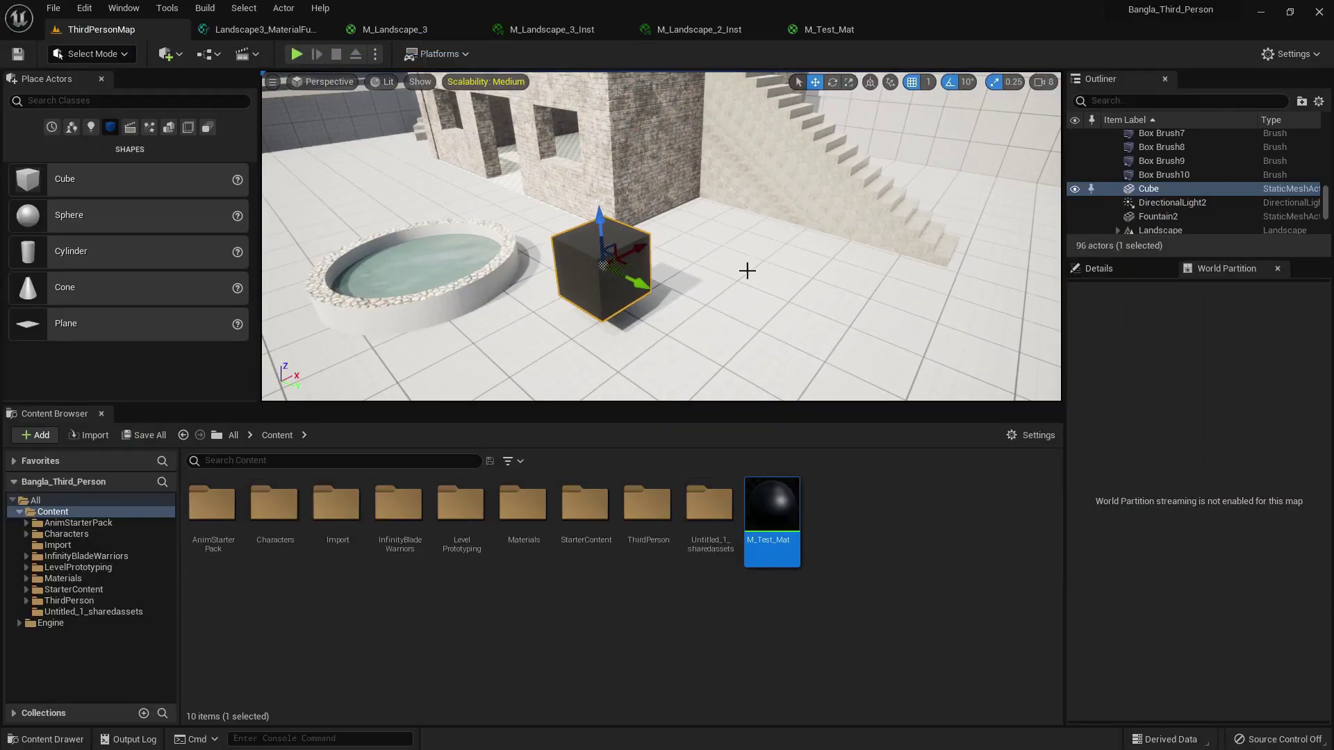
Set M_Test_Mat's Base Color to pure red with R at 1, save the material, and check the cube in the level.
{"action": "double_click", "coordinate": [773, 522]}
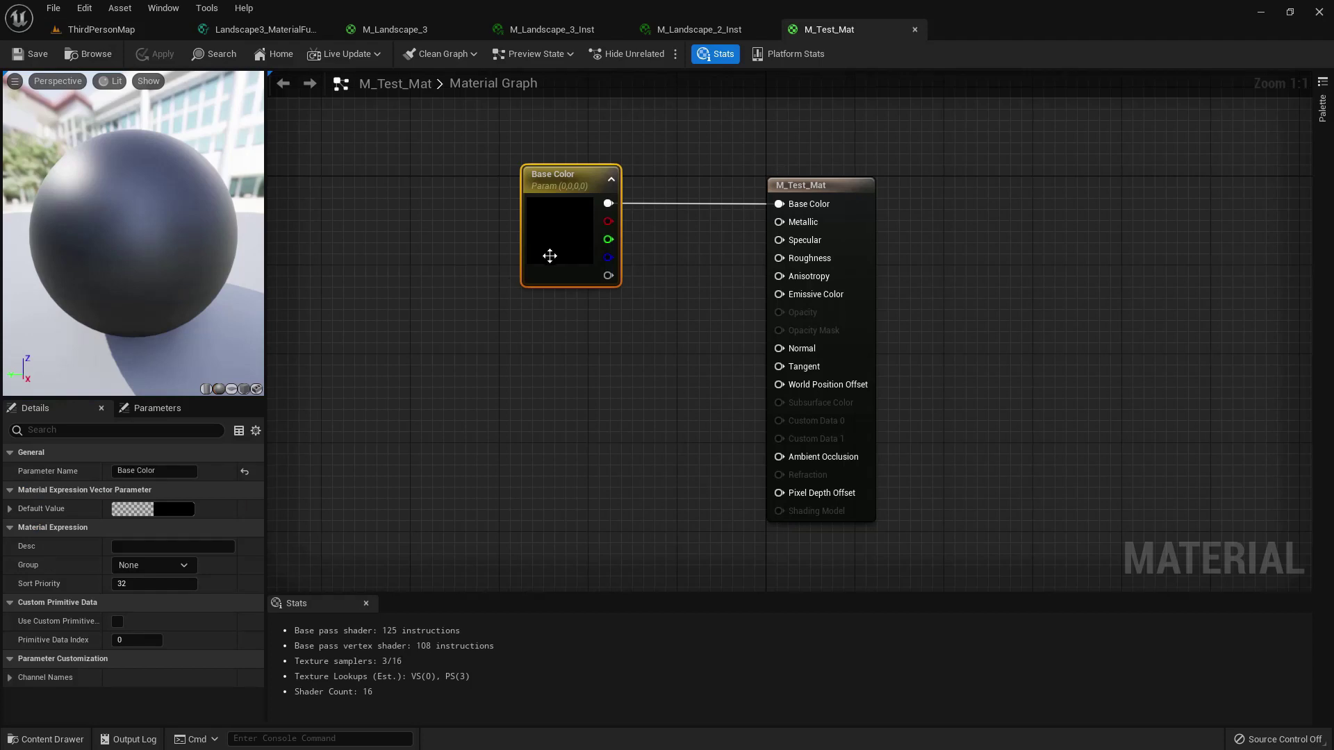
{"action": "left_click", "coordinate": [173, 508]}
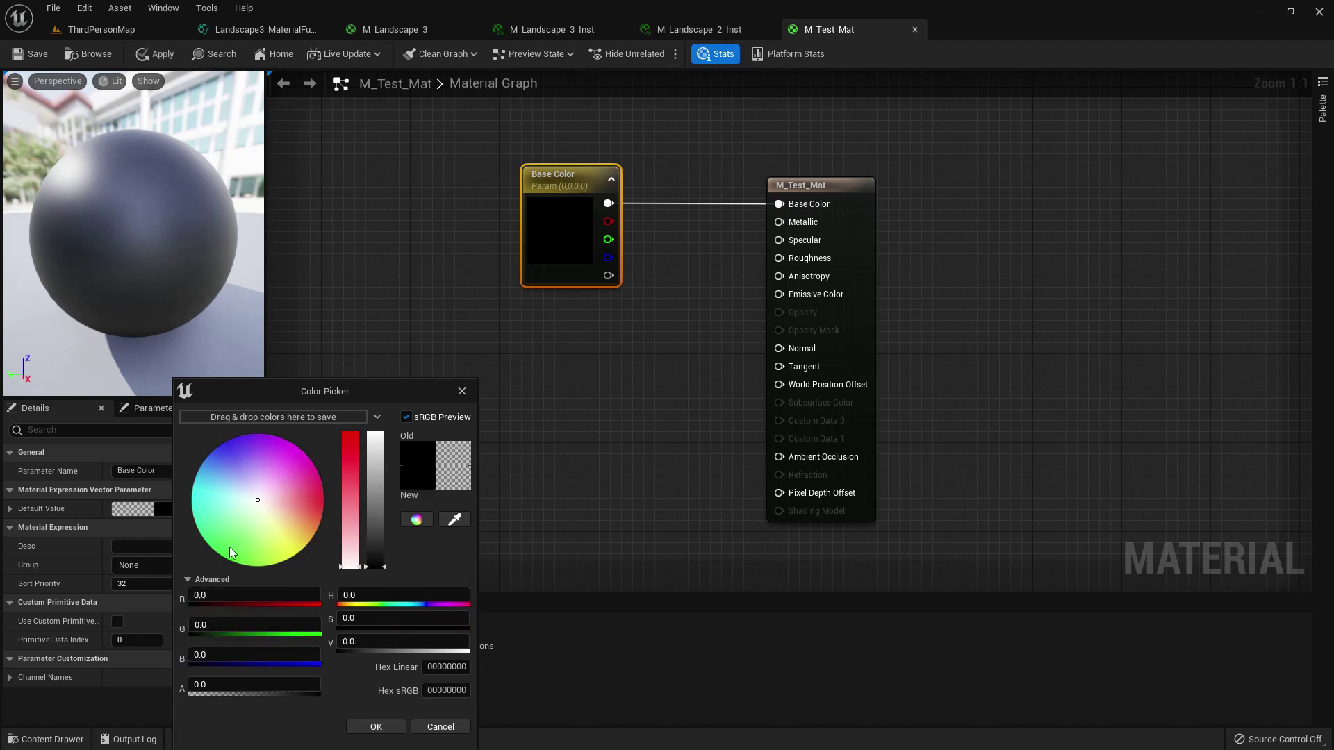
{"action": "left_click_drag", "start_coordinate": [276, 535], "coordinate": [260, 512]}
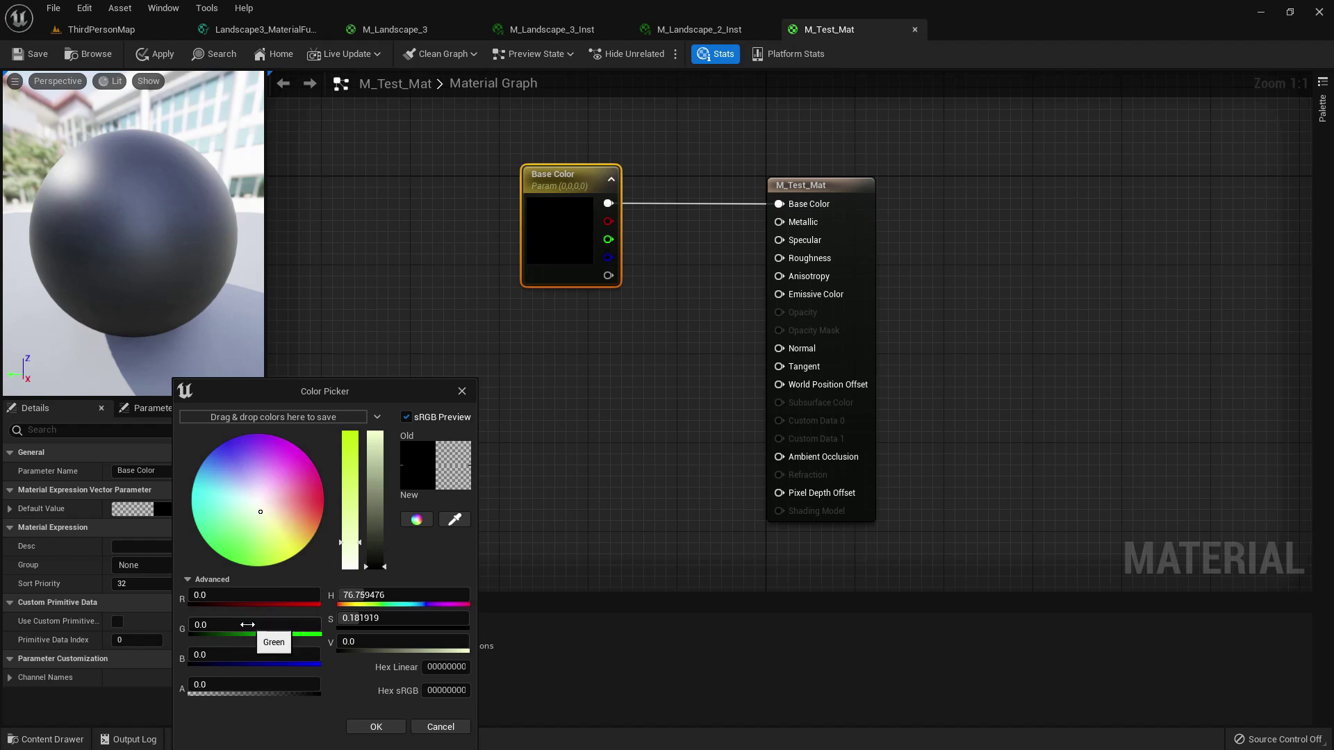
{"action": "left_click", "coordinate": [209, 596]}
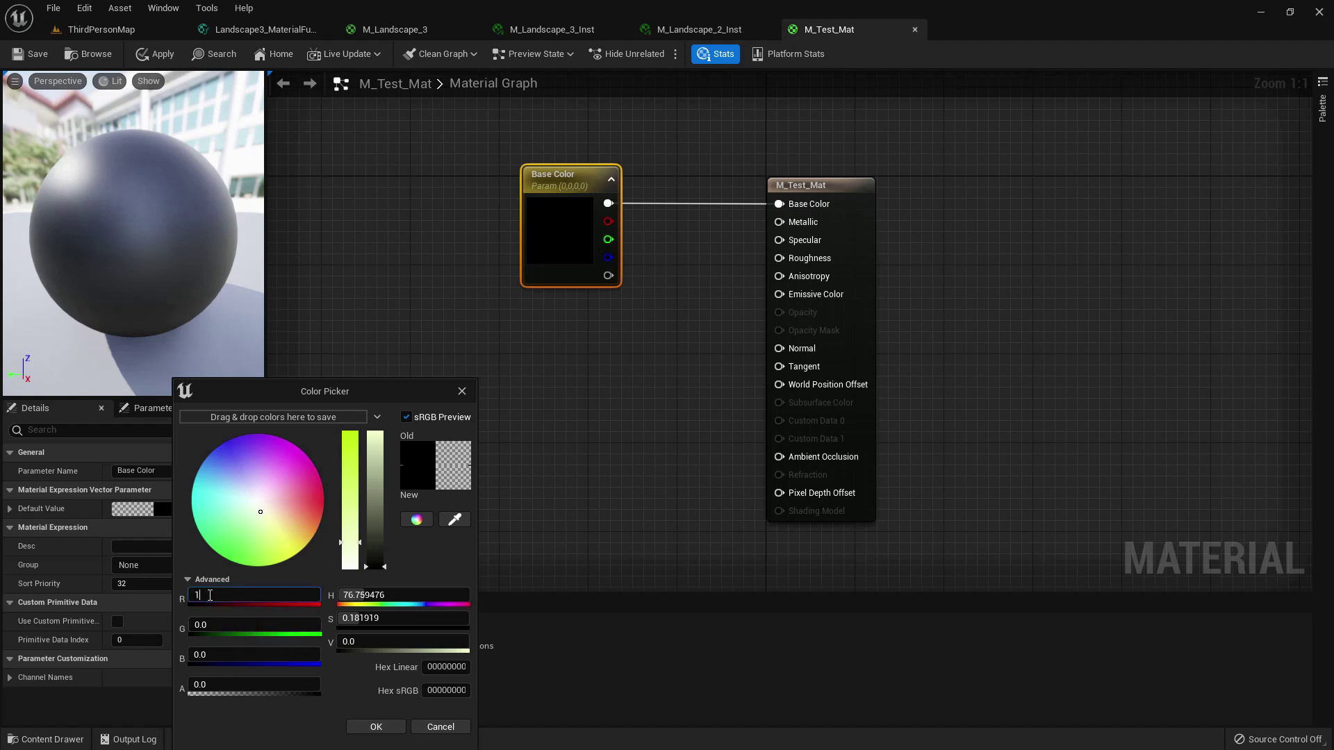
{"action": "type", "text": "1"}
{"action": "key", "text": "Return"}
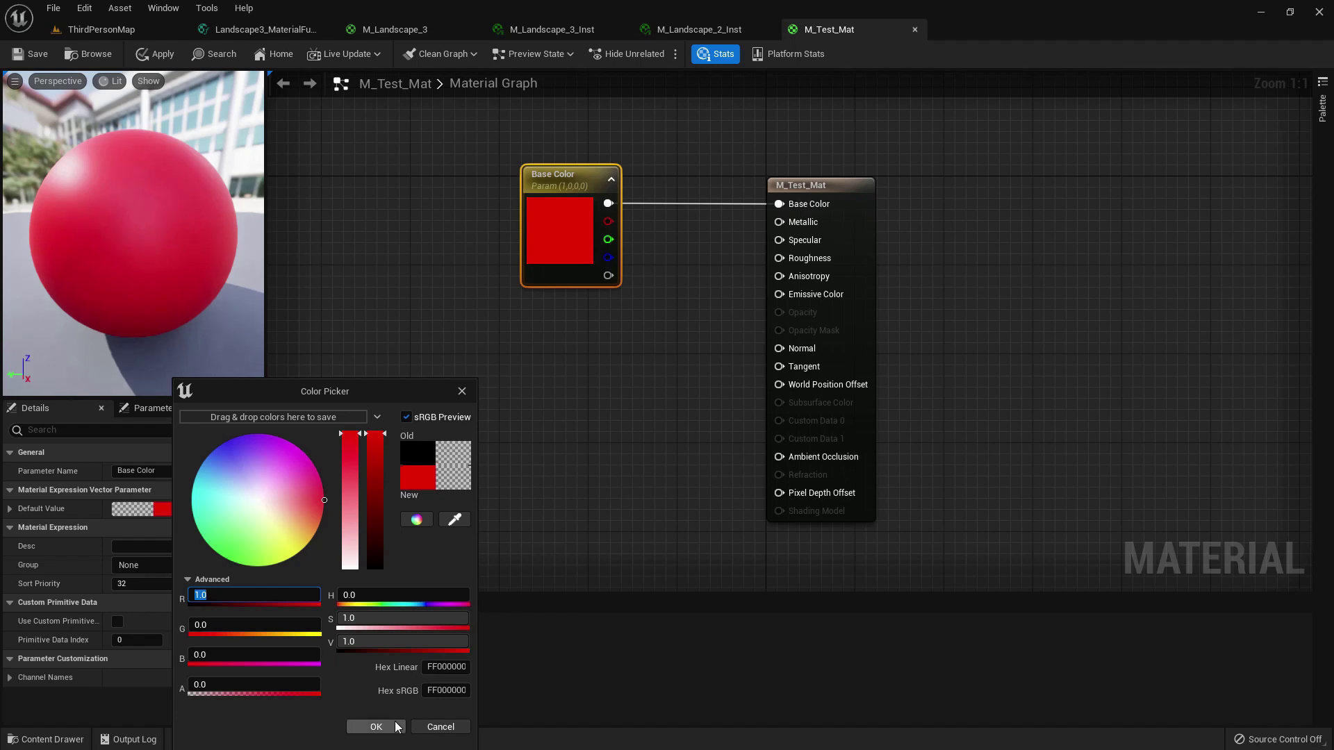
{"action": "left_click", "coordinate": [400, 726]}
{"action": "left_click", "coordinate": [28, 56]}
{"action": "left_click", "coordinate": [130, 28]}
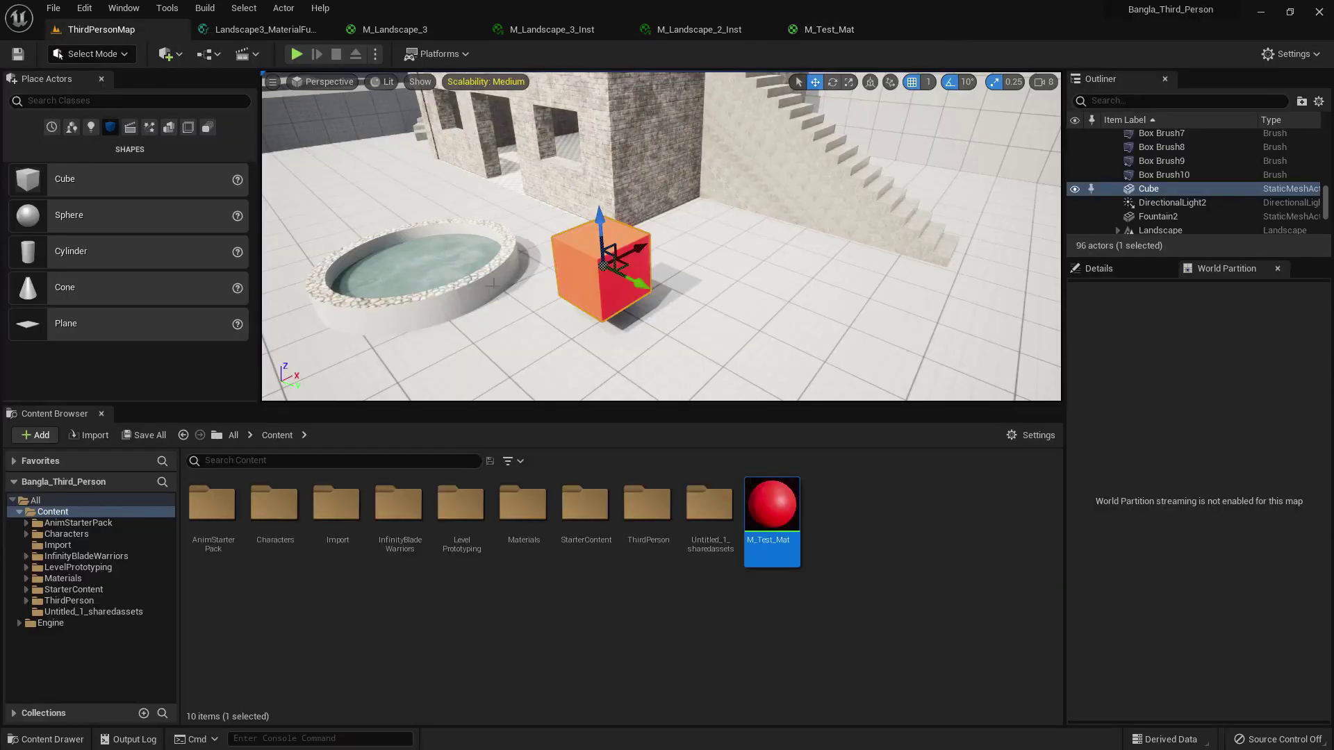
{"action": "scroll", "coordinate": [493, 285], "scroll_direction": "up", "scroll_amount": 5}
{"action": "right_click_drag", "start_coordinate": [492, 285], "coordinate": [514, 261]}
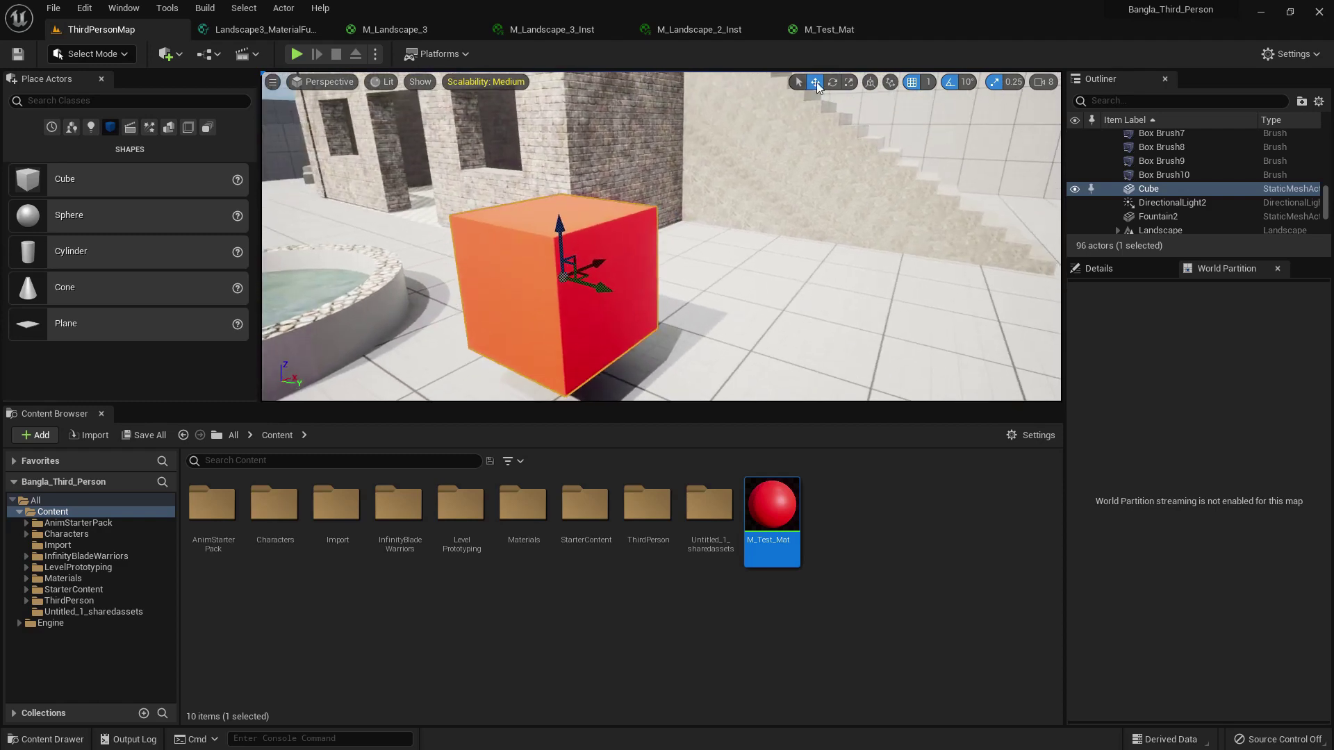
Change M_Test_Mat's Base Color to pure green by setting R to 0 and G to 1.
{"action": "left_click", "coordinate": [819, 33]}
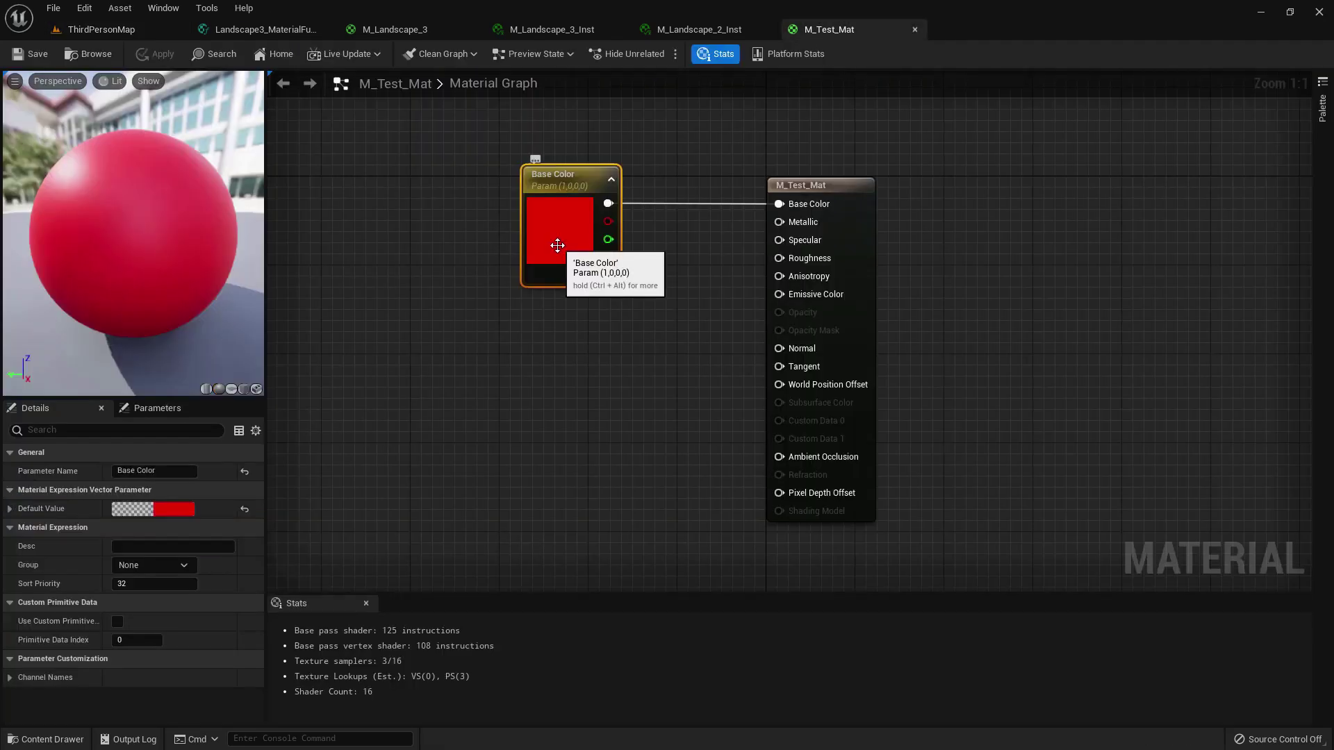
{"action": "left_click", "coordinate": [162, 510]}
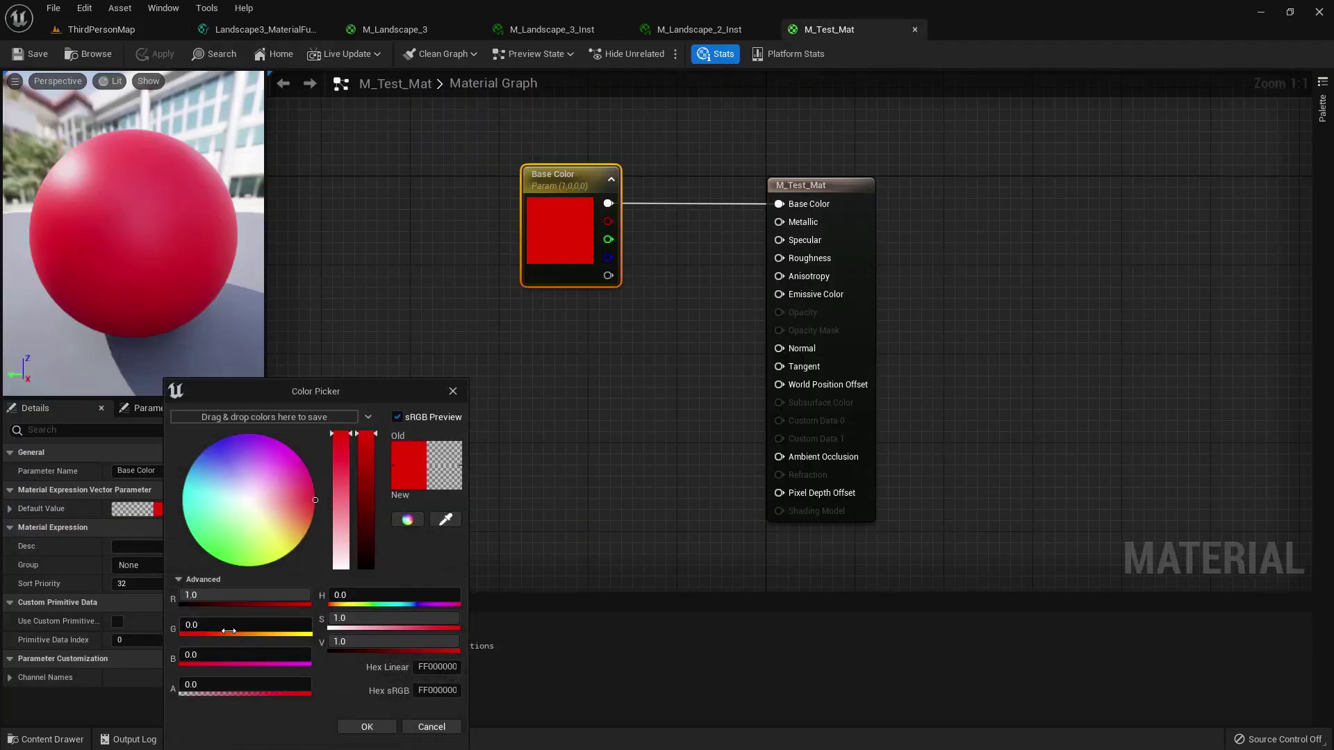
{"action": "left_click", "coordinate": [209, 595]}
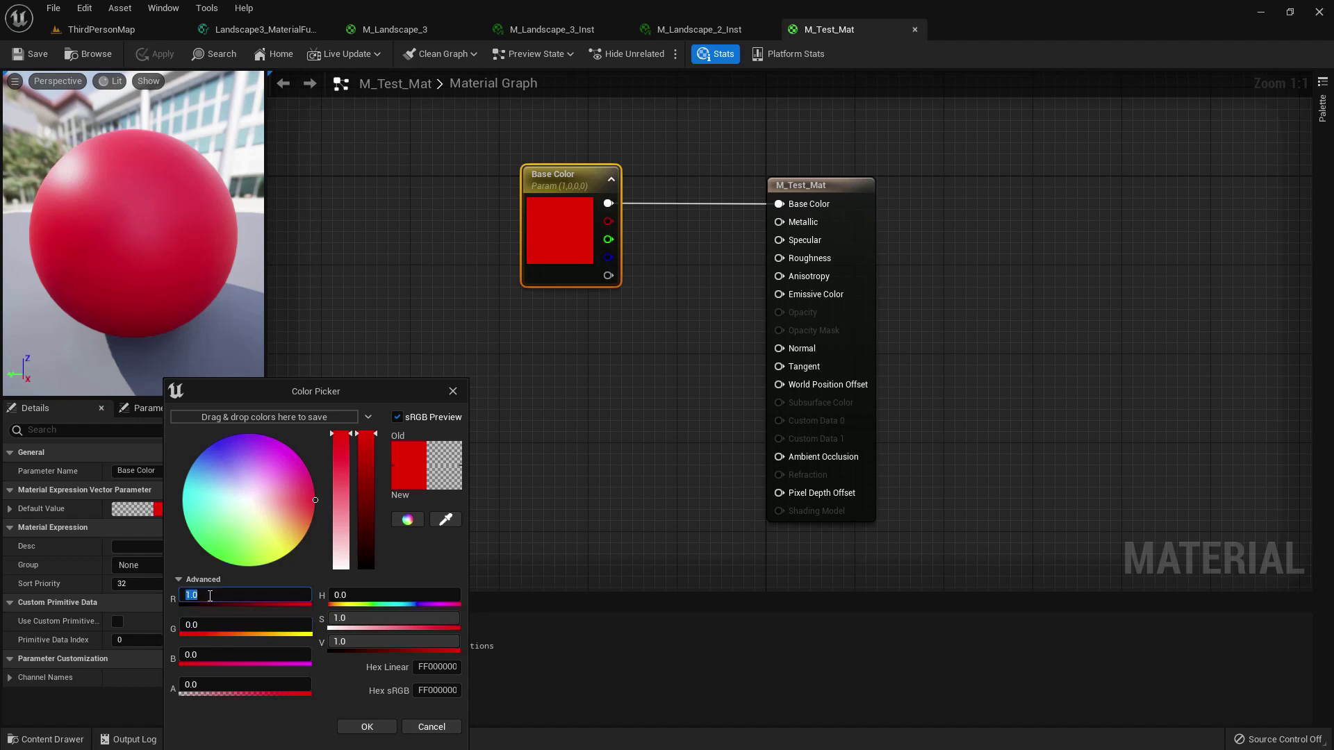
{"action": "key", "text": "Return"}
{"action": "left_click", "coordinate": [210, 624]}
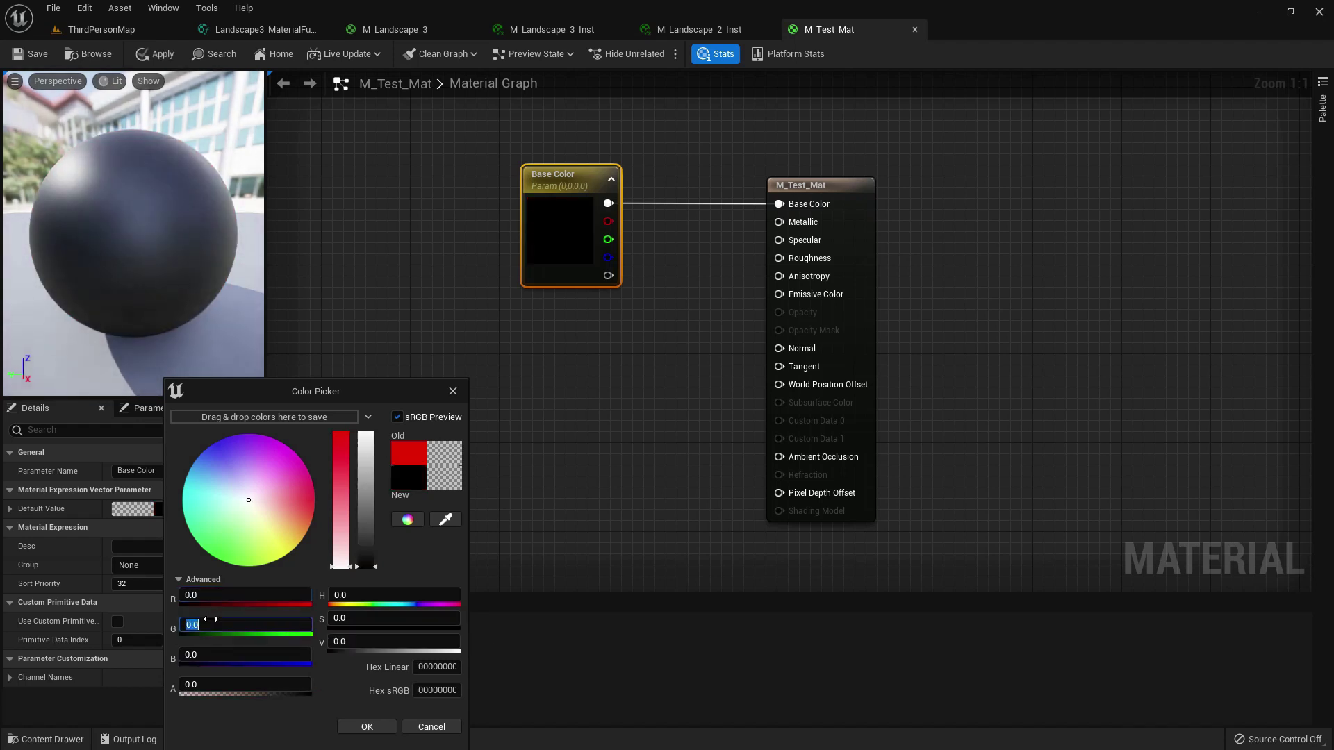
{"action": "type", "text": "1"}
{"action": "key", "text": "Return"}
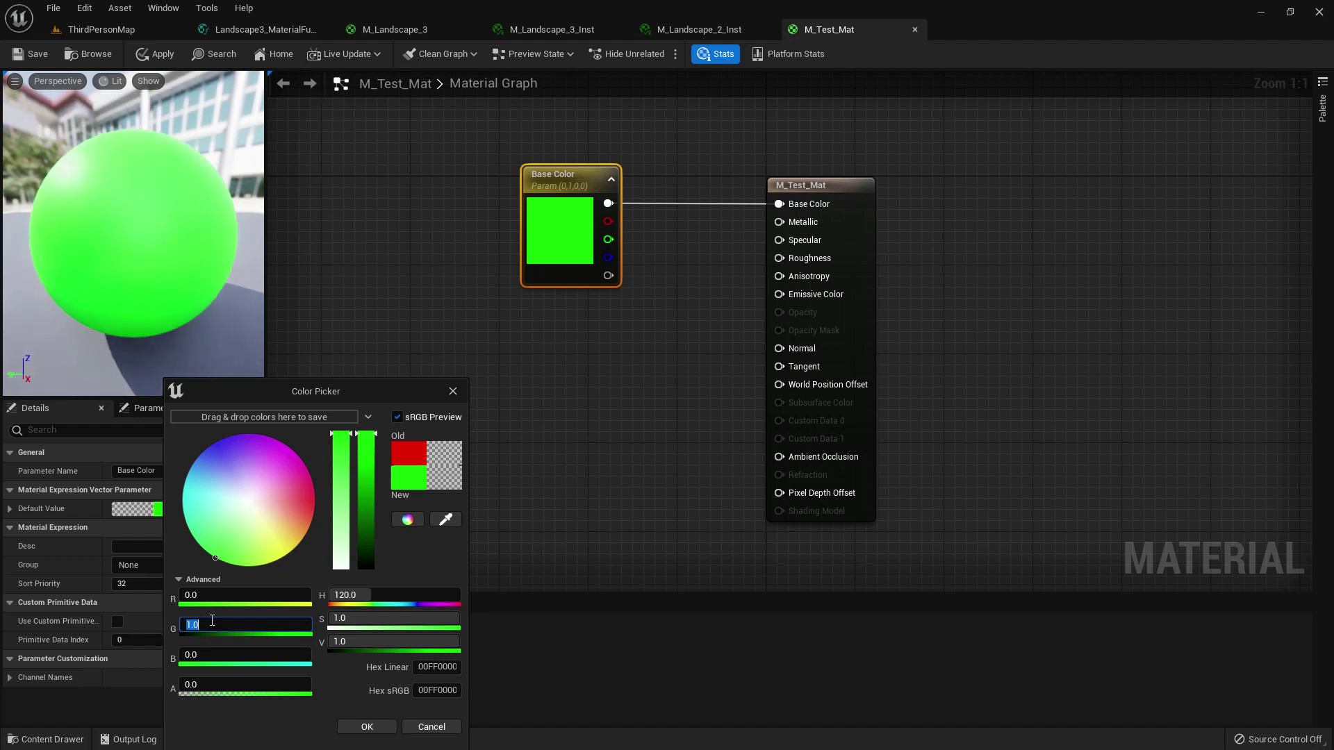
Change the Base Color to pure blue with G at 0 and B at 1, and check the cube in the level.
{"action": "type", "text": "0"}
{"action": "key", "text": "Return"}
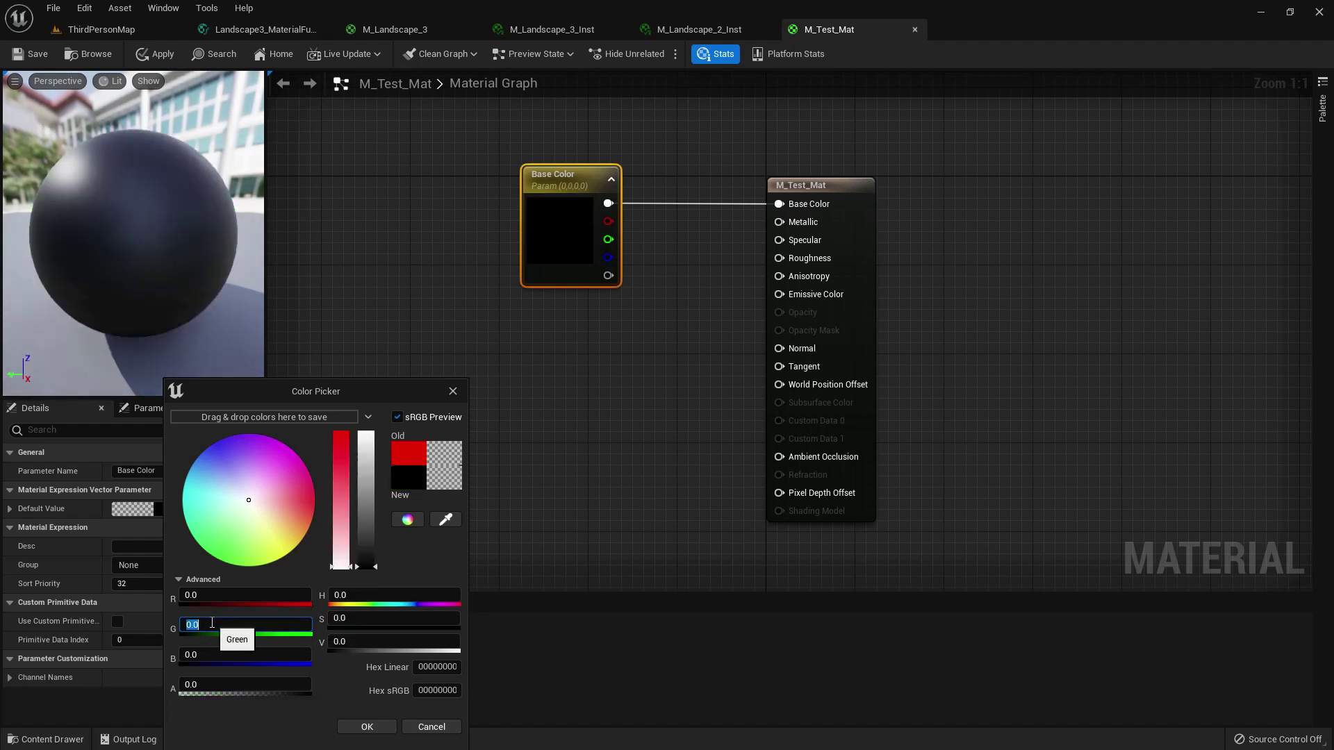
{"action": "left_click", "coordinate": [209, 655]}
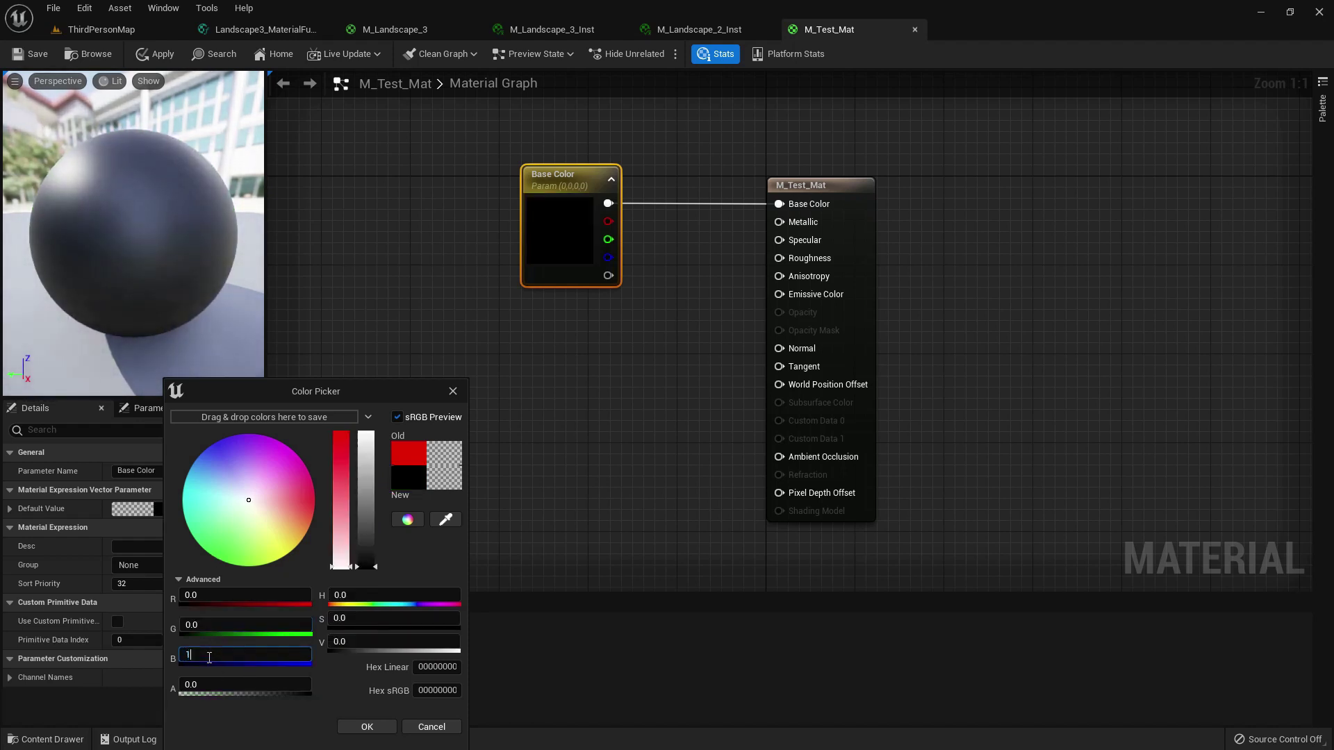
{"action": "type", "text": "1"}
{"action": "key", "text": "Return"}
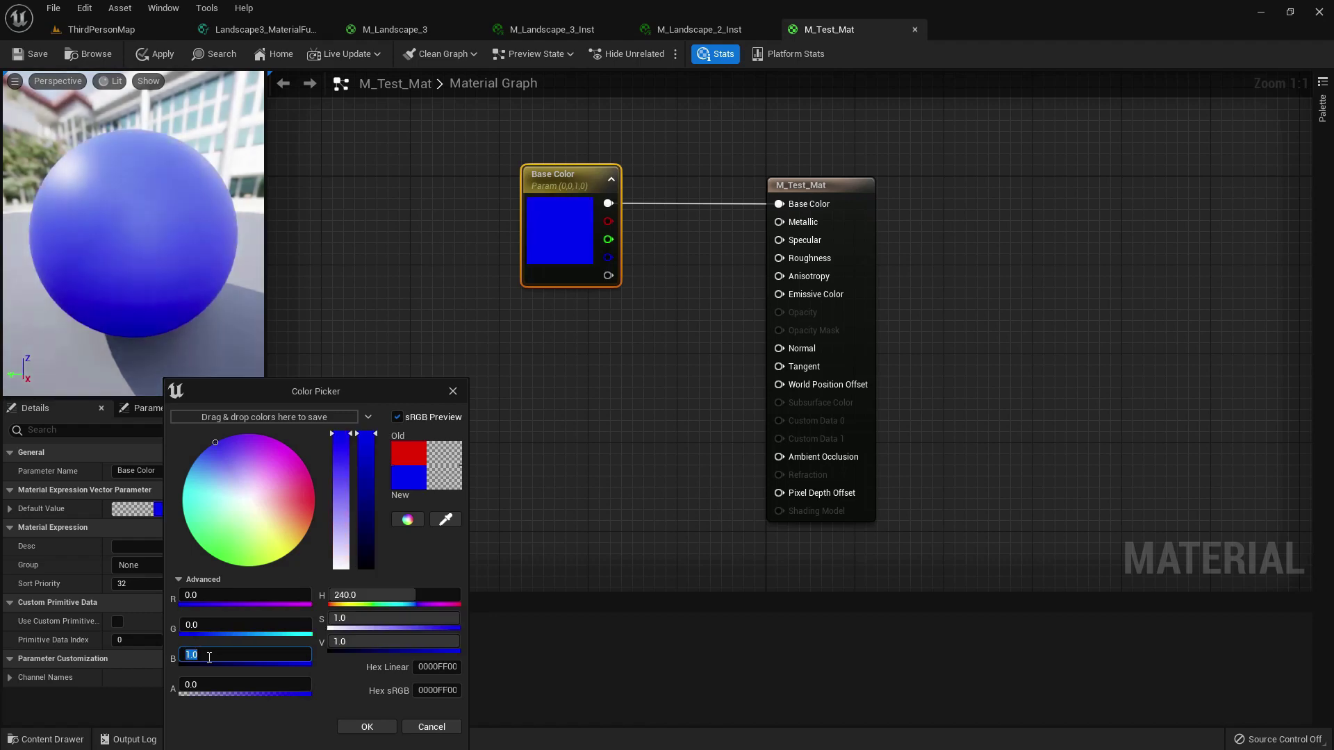
{"action": "left_click", "coordinate": [367, 726]}
{"action": "left_click", "coordinate": [95, 29]}
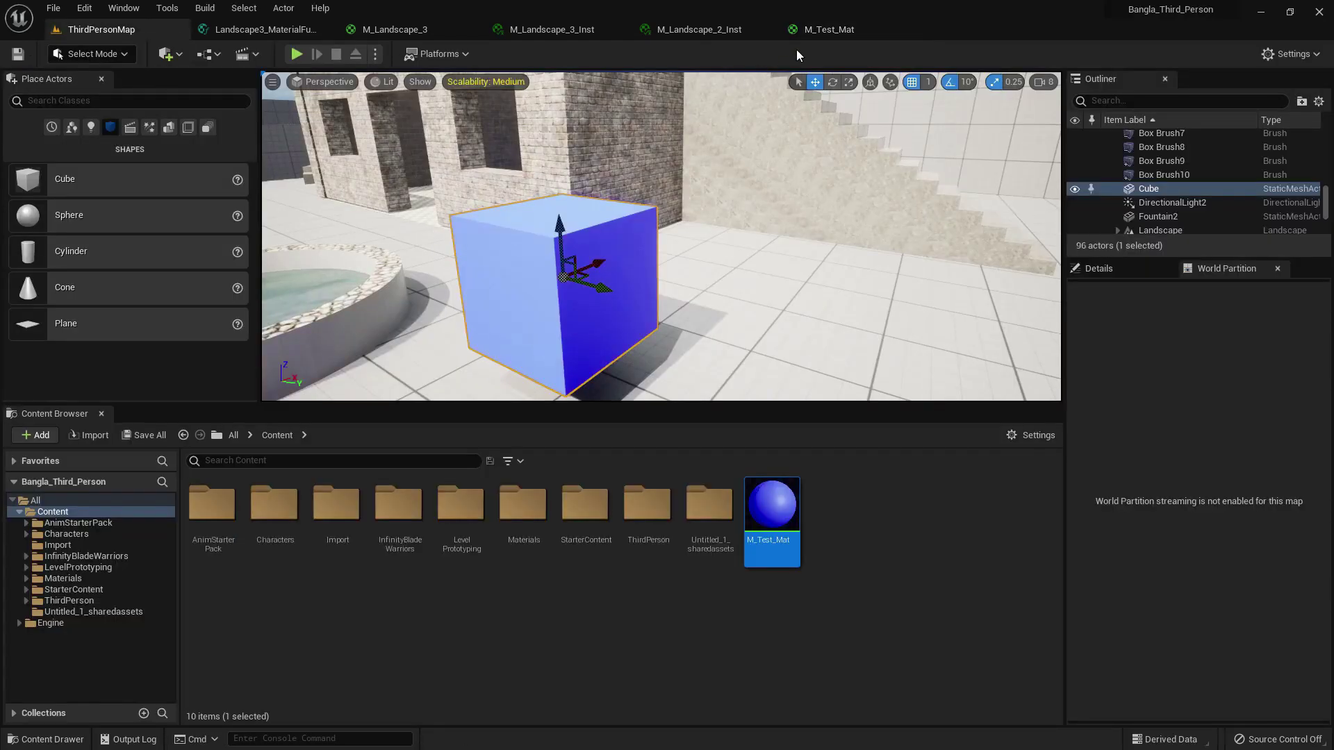
Turn M_Test_Mat's Base Color white by setting both G and R to 1.
{"action": "left_click", "coordinate": [842, 29]}
{"action": "left_click", "coordinate": [171, 511]}
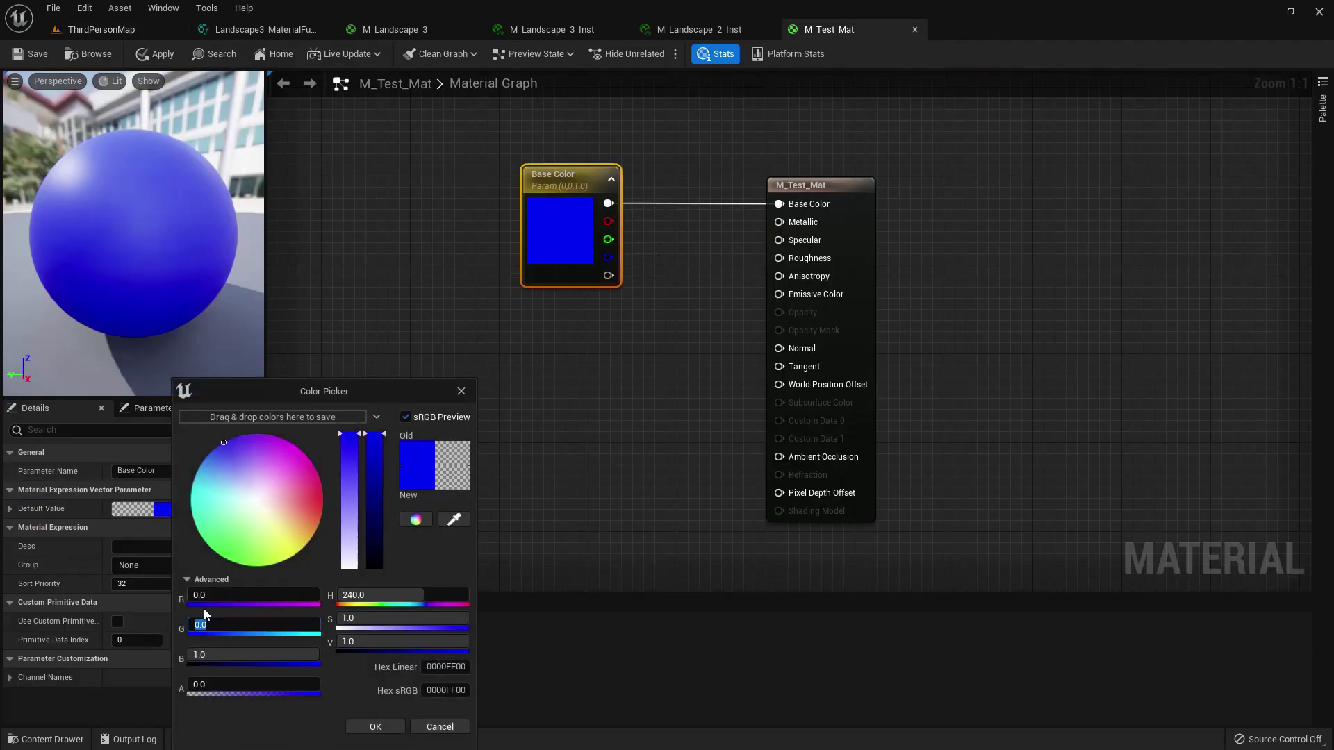
{"action": "type", "text": "1"}
{"action": "key", "text": "Return"}
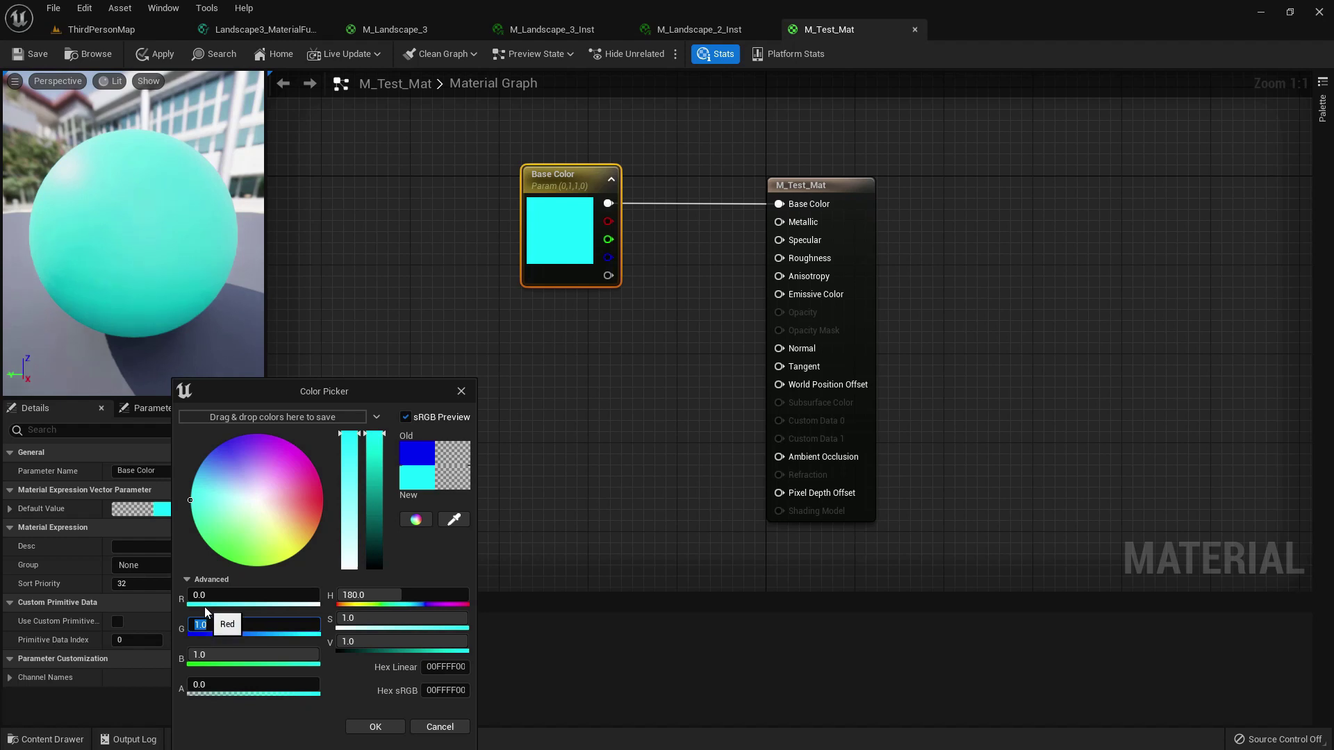
{"action": "left_click", "coordinate": [209, 597]}
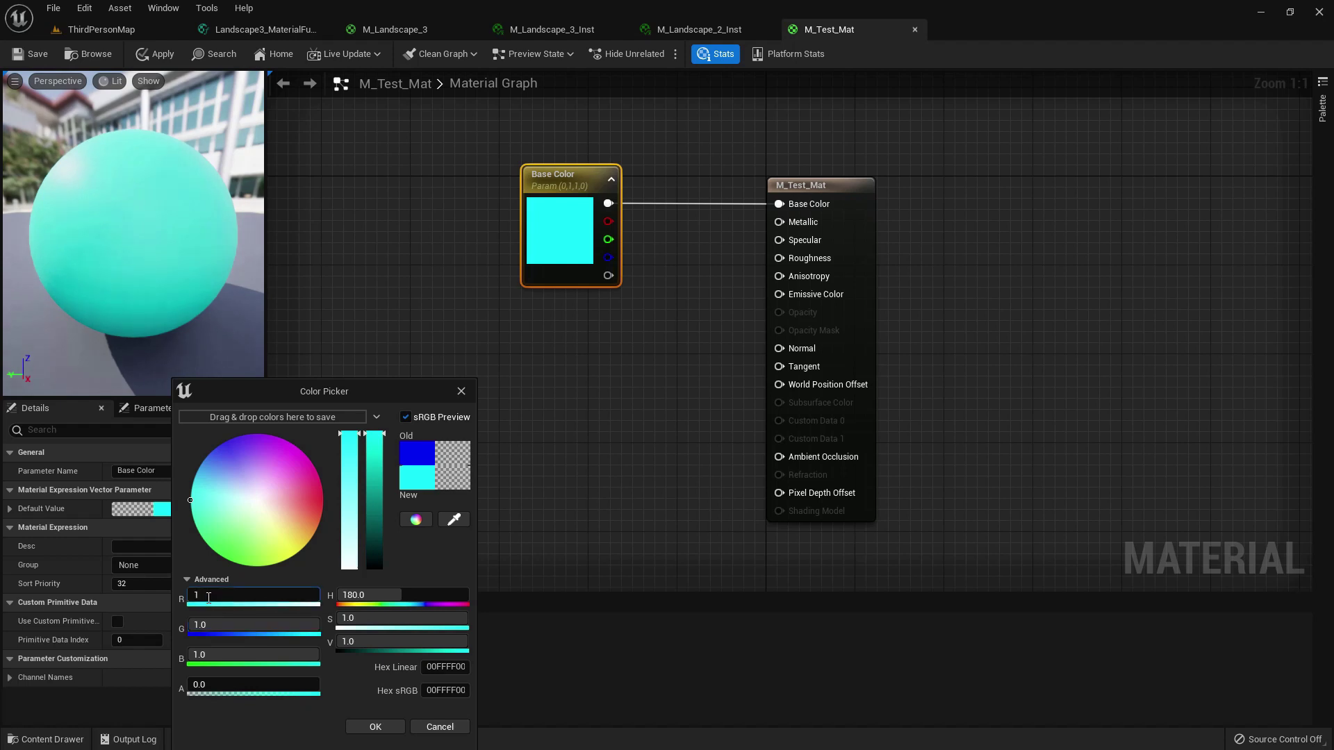
{"action": "type", "text": "1"}
{"action": "key", "text": "Return"}
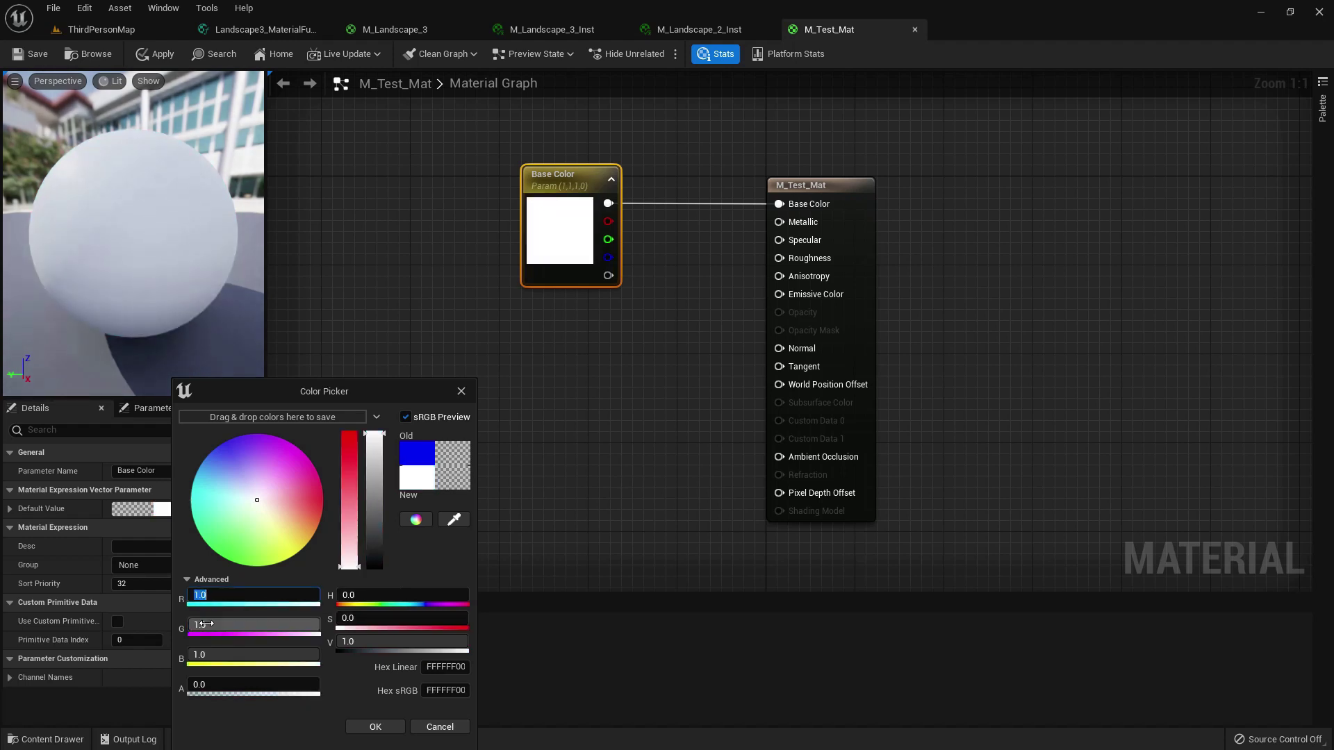
Turn the Base Color magenta by setting G to 0.
{"action": "left_click", "coordinate": [211, 624]}
{"action": "type", "text": "0"}
{"action": "key", "text": "Return"}
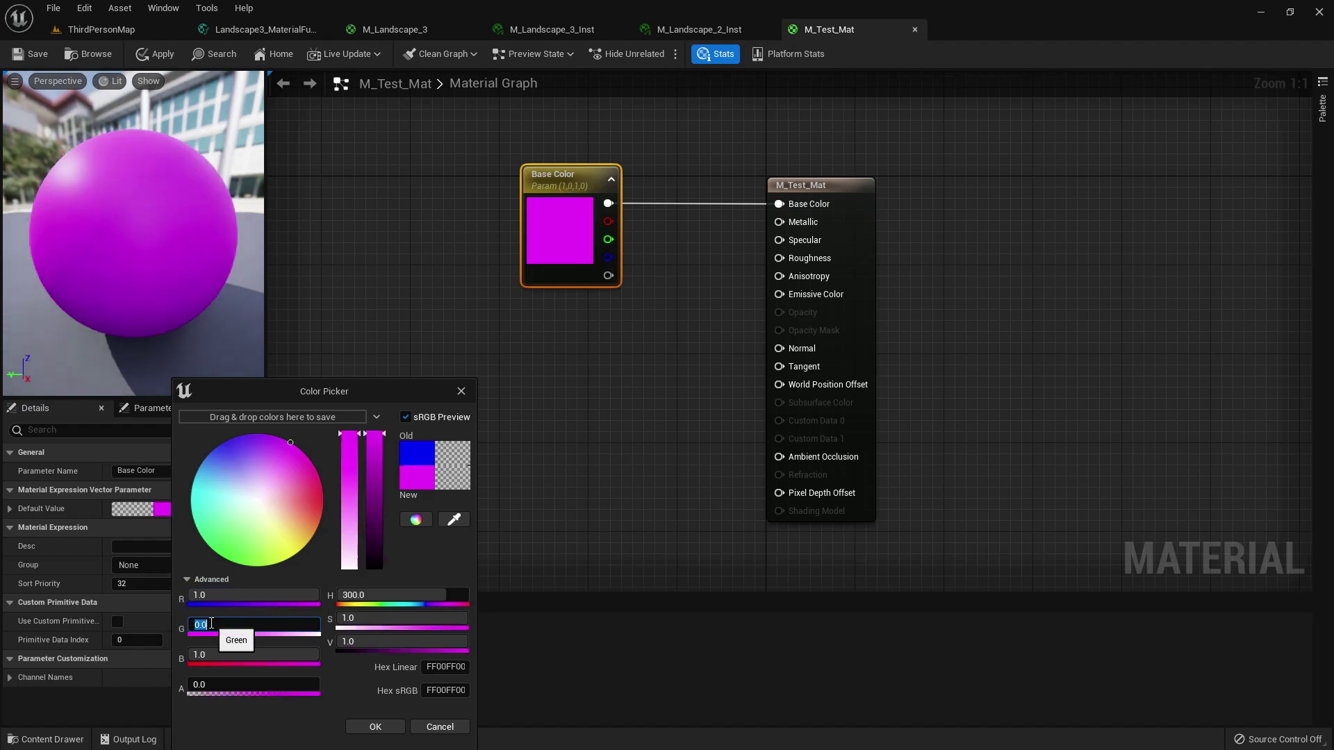
Choose a pale yellow Base Color of about 1, 0.924, 0.527, check the cube in the level, and return to M_Test_Mat.
{"action": "mouse_move", "coordinate": [285, 514]}
{"action": "left_mouse_down"}
{"action": "mouse_move", "coordinate": [301, 519]}
{"action": "mouse_move", "coordinate": [274, 456]}
{"action": "mouse_move", "coordinate": [214, 446]}
{"action": "mouse_move", "coordinate": [226, 473]}
{"action": "mouse_move", "coordinate": [281, 457]}
{"action": "mouse_move", "coordinate": [252, 526]}
{"action": "mouse_move", "coordinate": [233, 535]}
{"action": "mouse_move", "coordinate": [219, 505]}
{"action": "mouse_move", "coordinate": [277, 527]}
{"action": "left_mouse_up"}
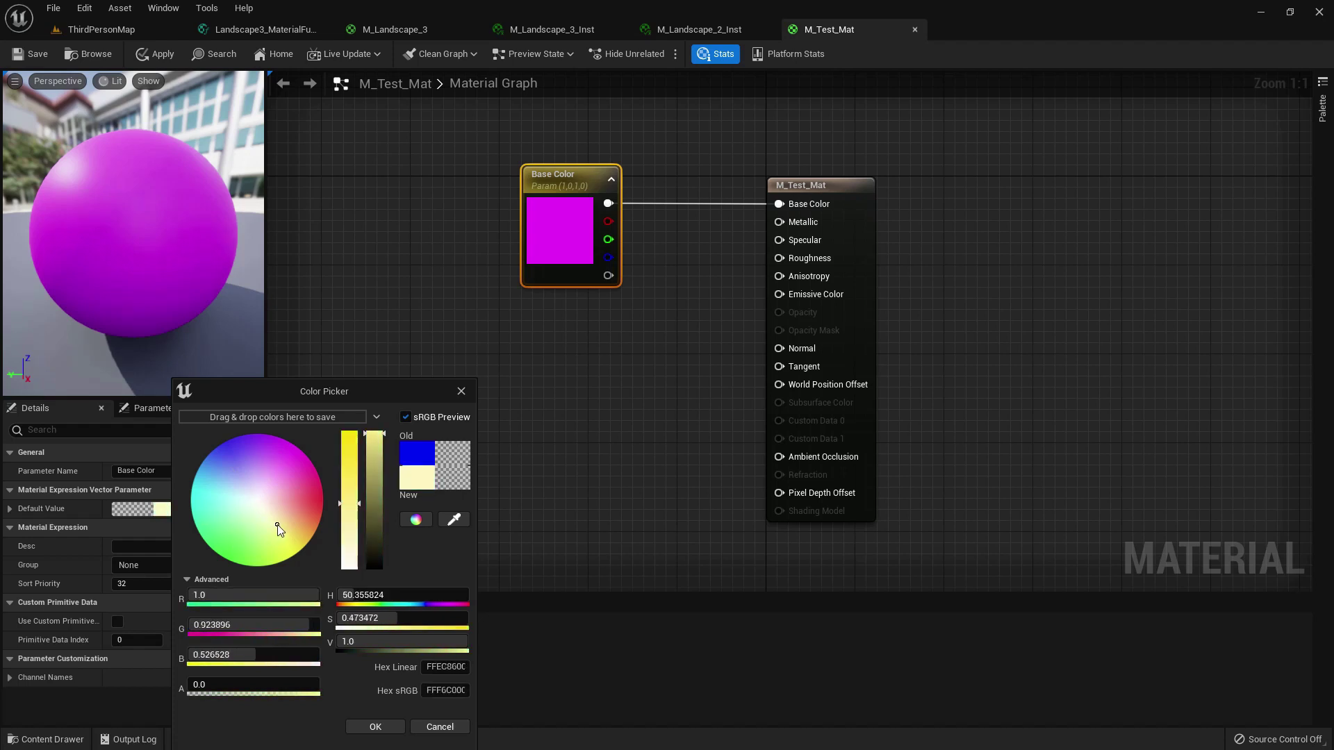
{"action": "left_click", "coordinate": [375, 727]}
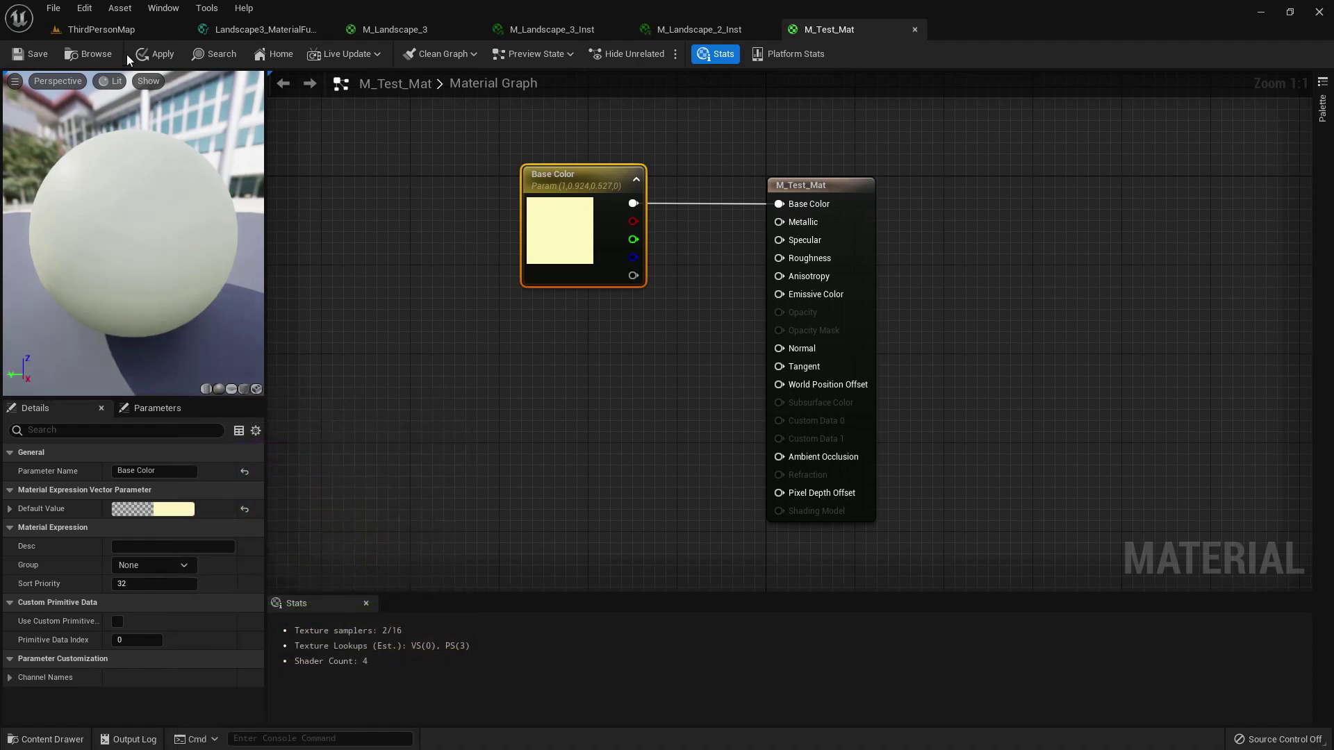
{"action": "left_click", "coordinate": [118, 32]}
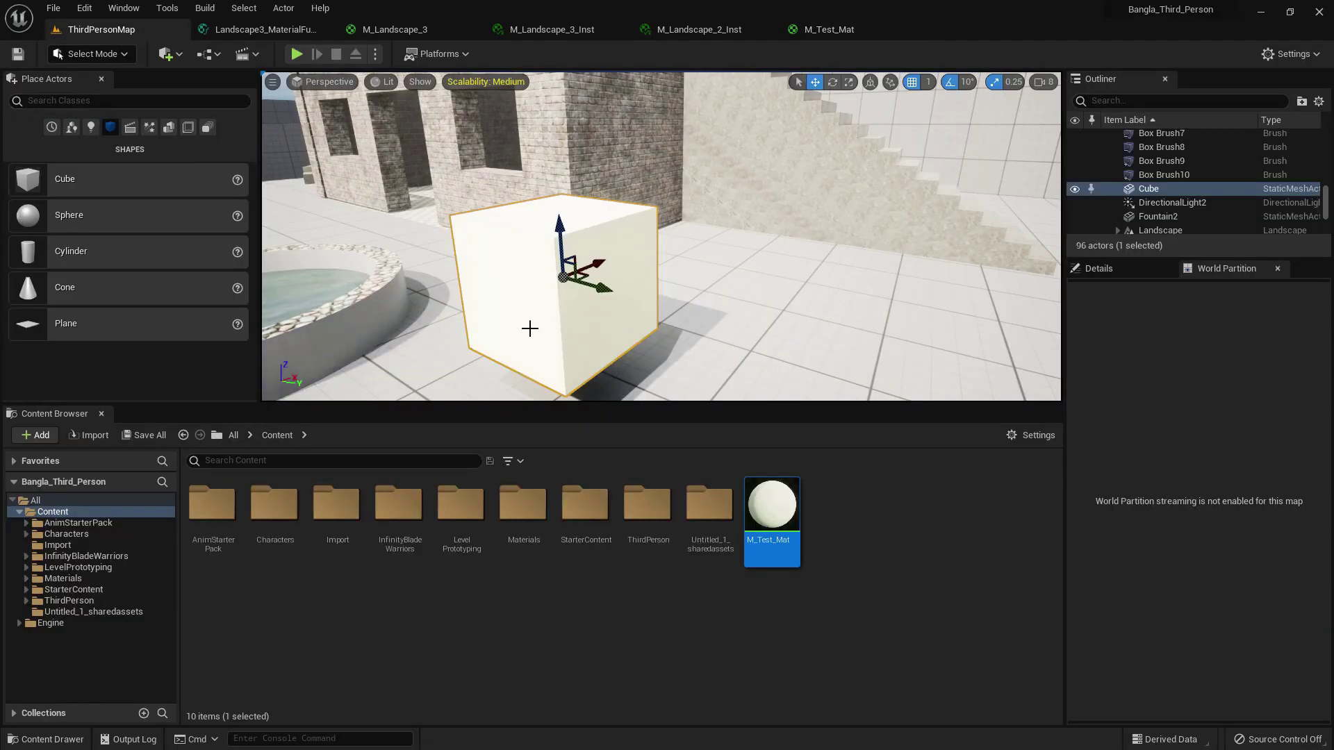
{"action": "left_click", "coordinate": [851, 29]}
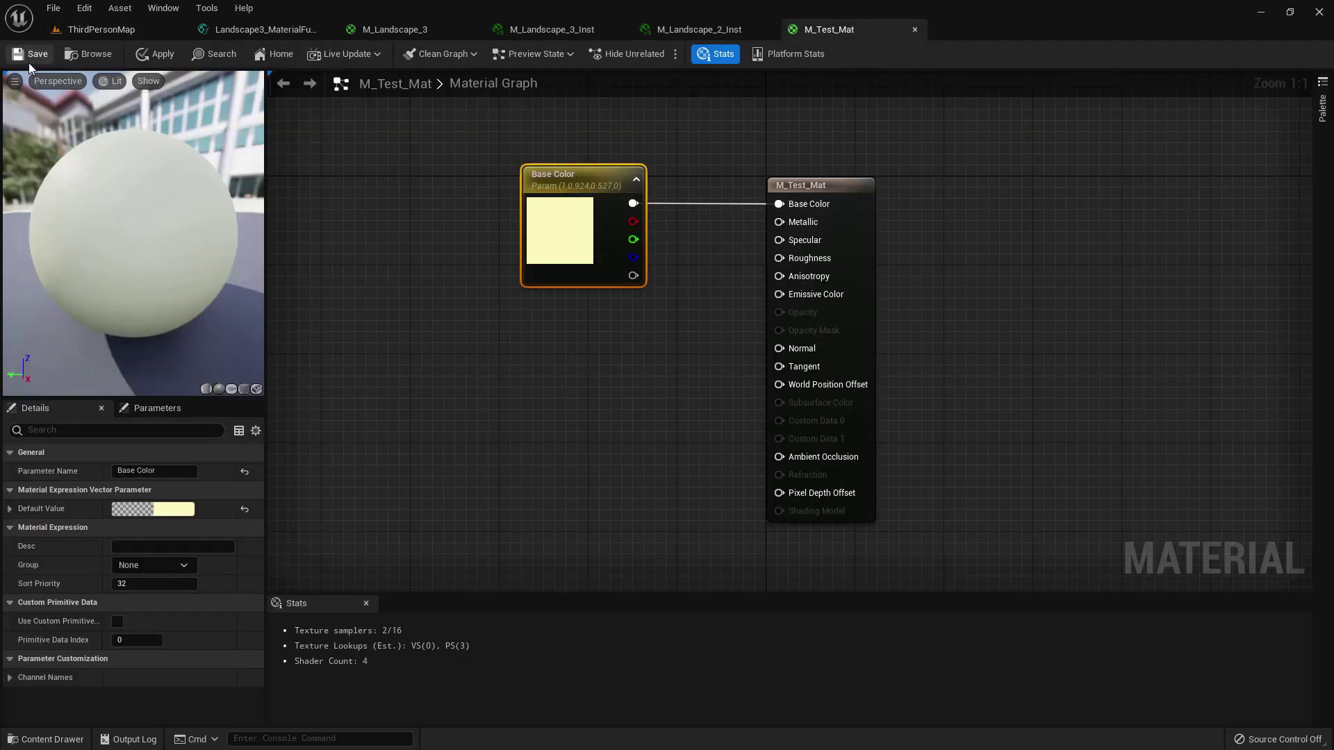
Apply the M_Test_Mat changes and create a material instance from it in the Content folder.
{"action": "left_click", "coordinate": [158, 55]}
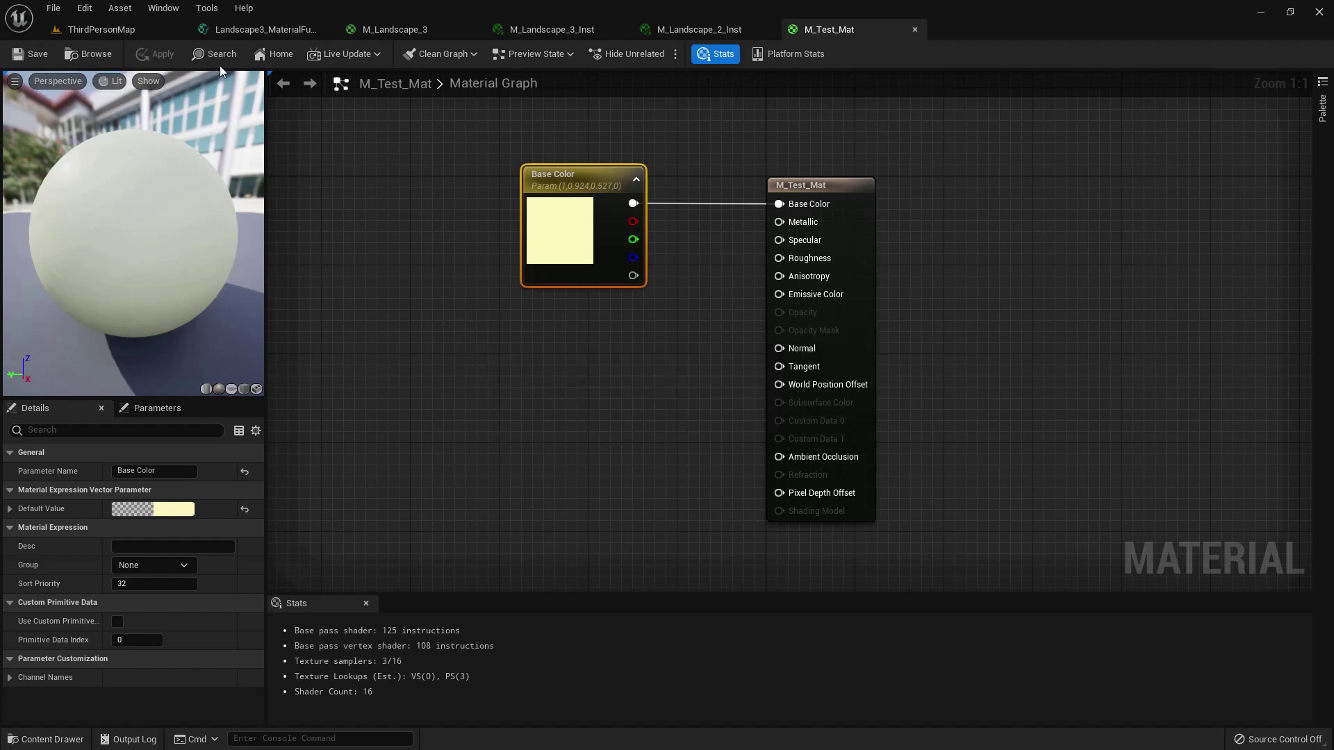
{"action": "left_click", "coordinate": [101, 29]}
{"action": "right_click", "coordinate": [775, 528]}
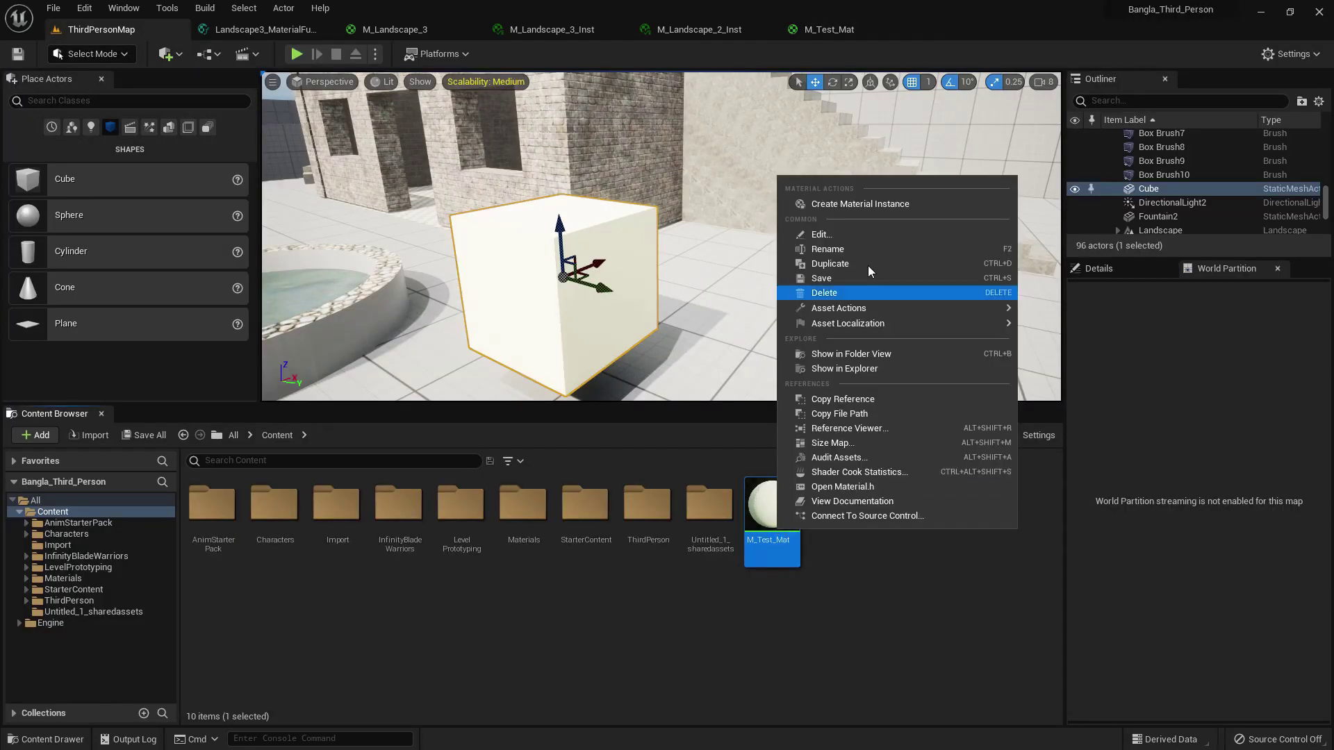
{"action": "left_click", "coordinate": [856, 204]}
{"action": "key", "text": "Return"}
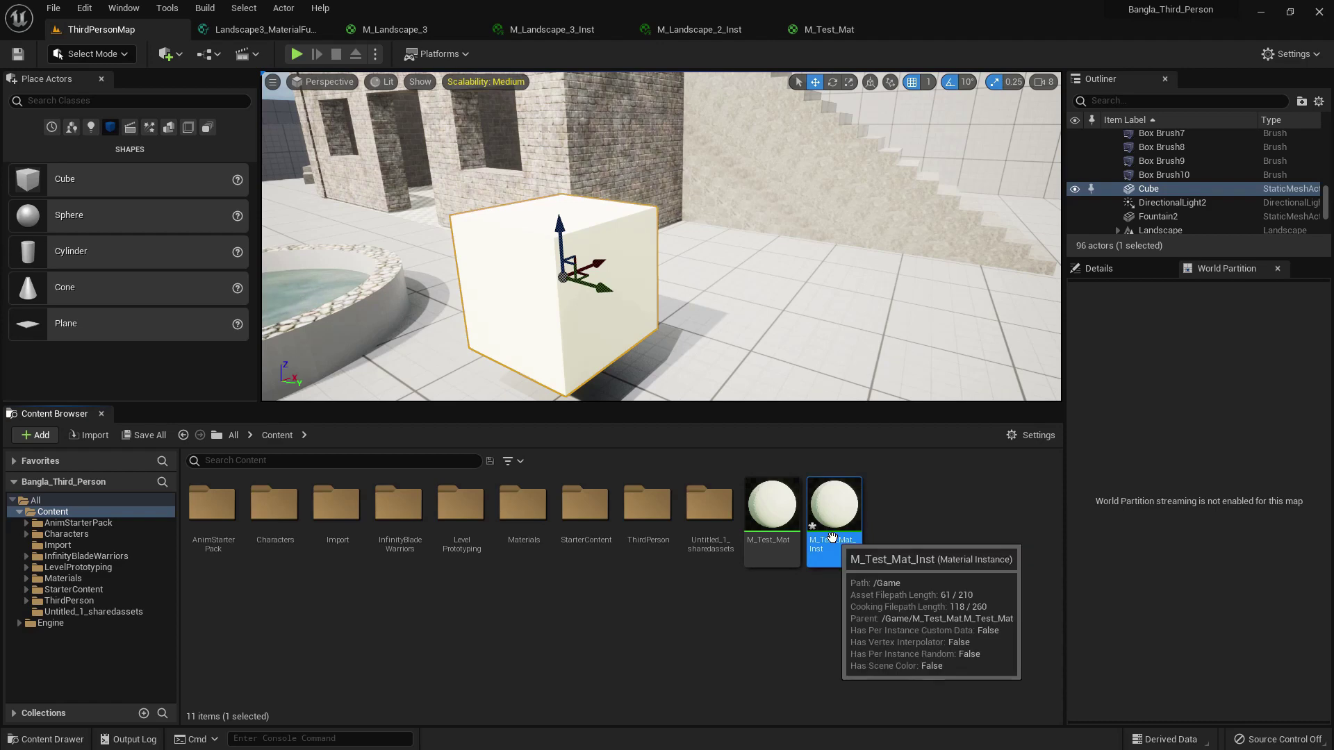
Enable the Base Color override in M_Test_Mat_Inst, set it to mint green of about 0.431, 1, 0.730, and save the instance.
{"action": "double_click", "coordinate": [854, 514]}
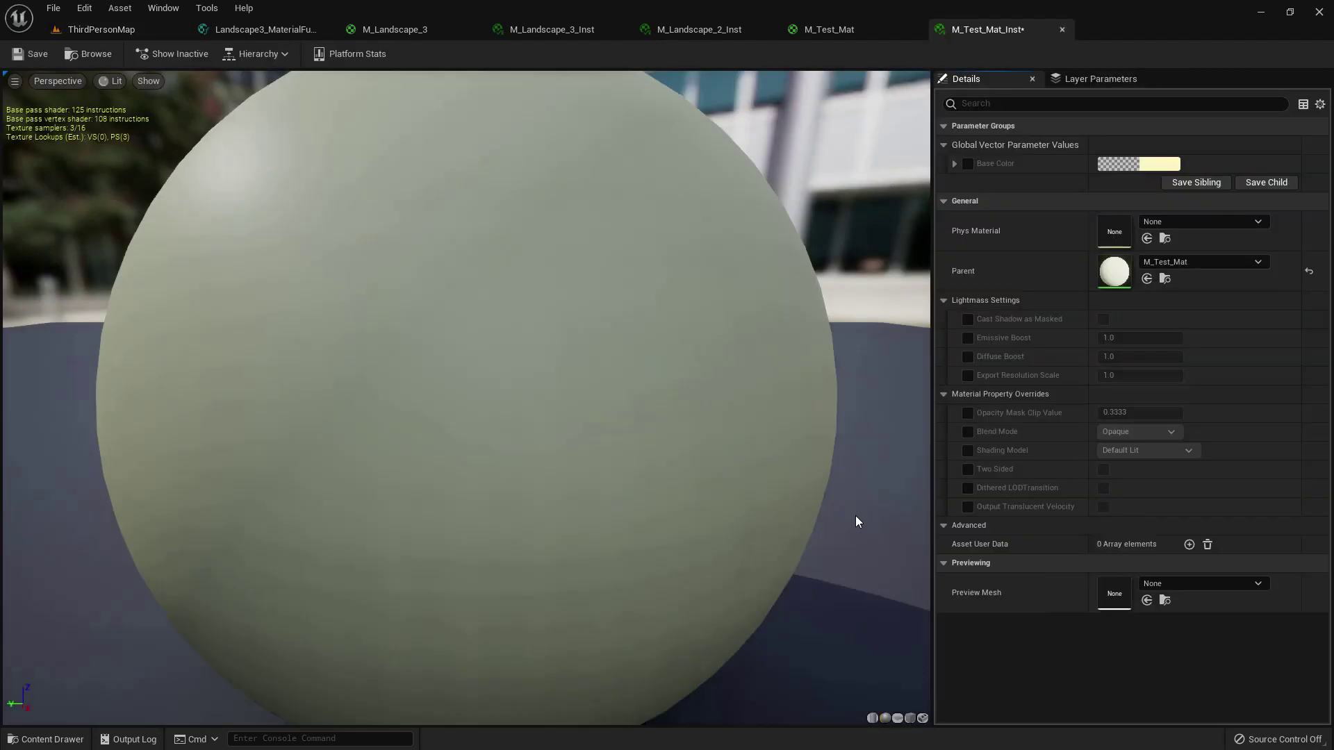
{"action": "left_click", "coordinate": [967, 164]}
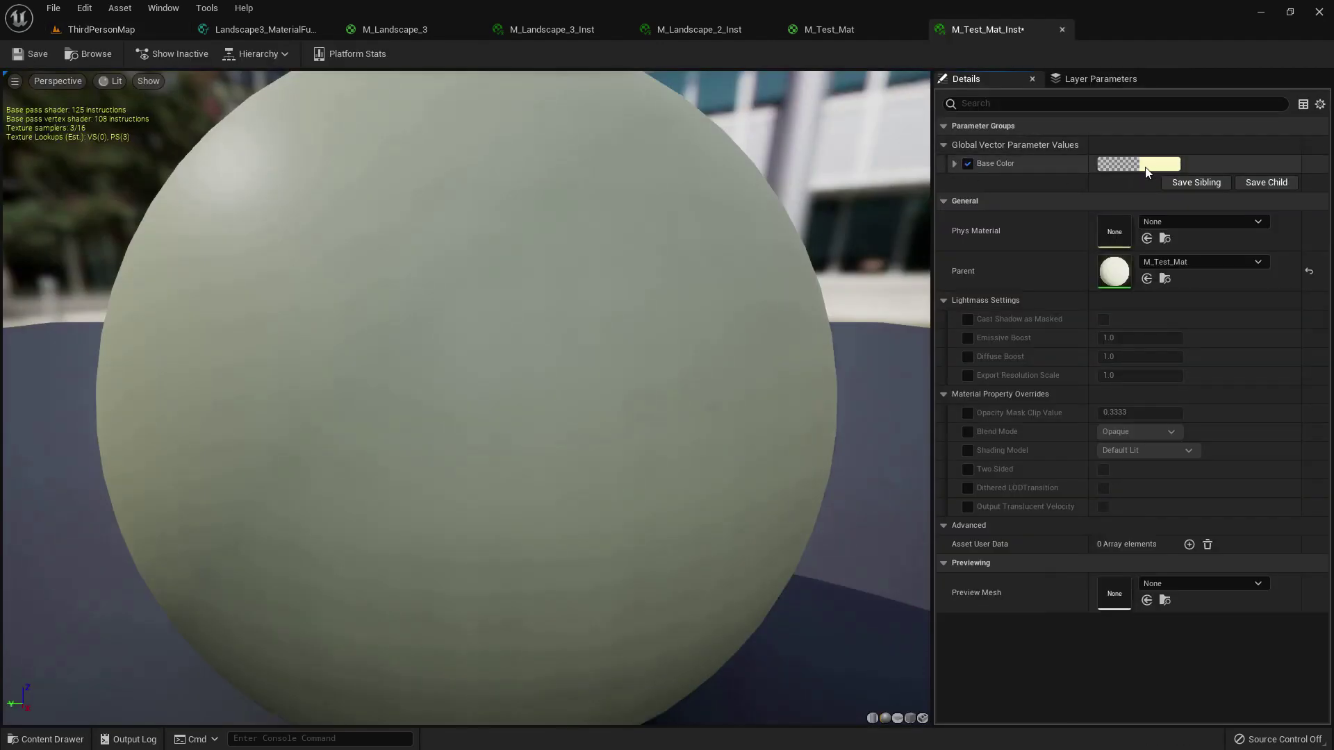
{"action": "left_click", "coordinate": [1145, 173]}
{"action": "left_click", "coordinate": [991, 291]}
{"action": "left_click_drag", "start_coordinate": [961, 290], "coordinate": [898, 307]}
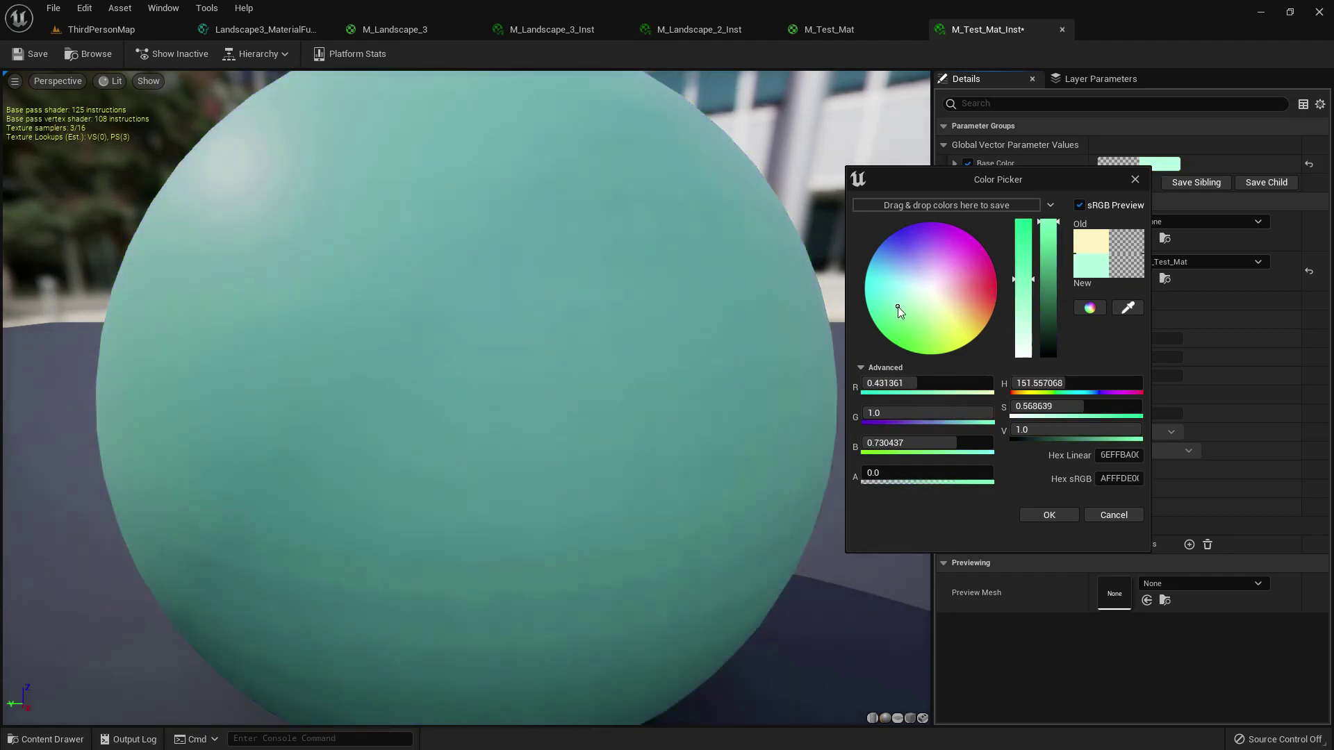
{"action": "left_click", "coordinate": [1047, 515]}
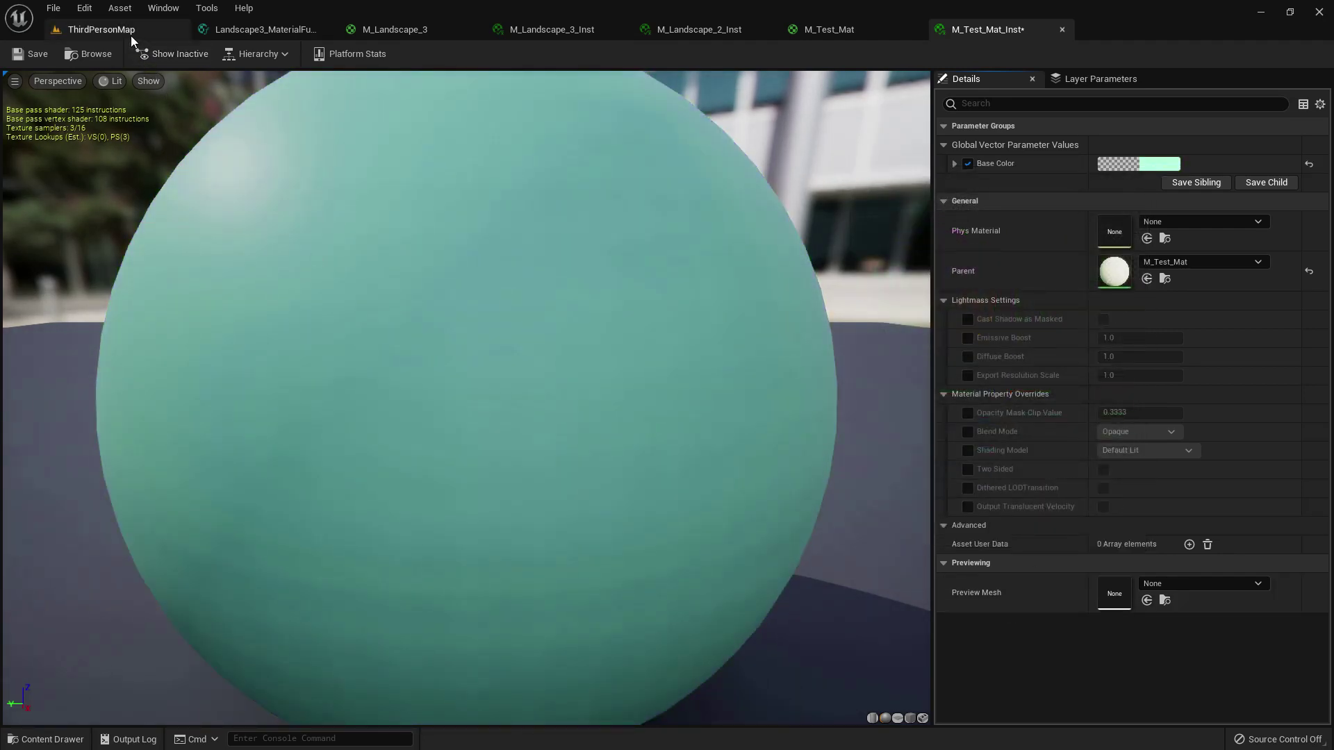
{"action": "left_click", "coordinate": [40, 56]}
Apply M_Test_Mat_Inst to the cube in the level and inspect it from several angles.
{"action": "left_click", "coordinate": [105, 28]}
{"action": "left_click", "coordinate": [836, 512]}
{"action": "left_click_drag", "start_coordinate": [836, 512], "coordinate": [546, 325]}
{"action": "left_click_drag", "start_coordinate": [750, 339], "coordinate": [710, 340], "text": "alt"}
{"action": "key", "text": "f"}
{"action": "left_click_drag", "start_coordinate": [839, 319], "coordinate": [917, 312], "text": "alt"}
{"action": "scroll", "coordinate": [833, 313], "scroll_direction": "down", "scroll_amount": 4}
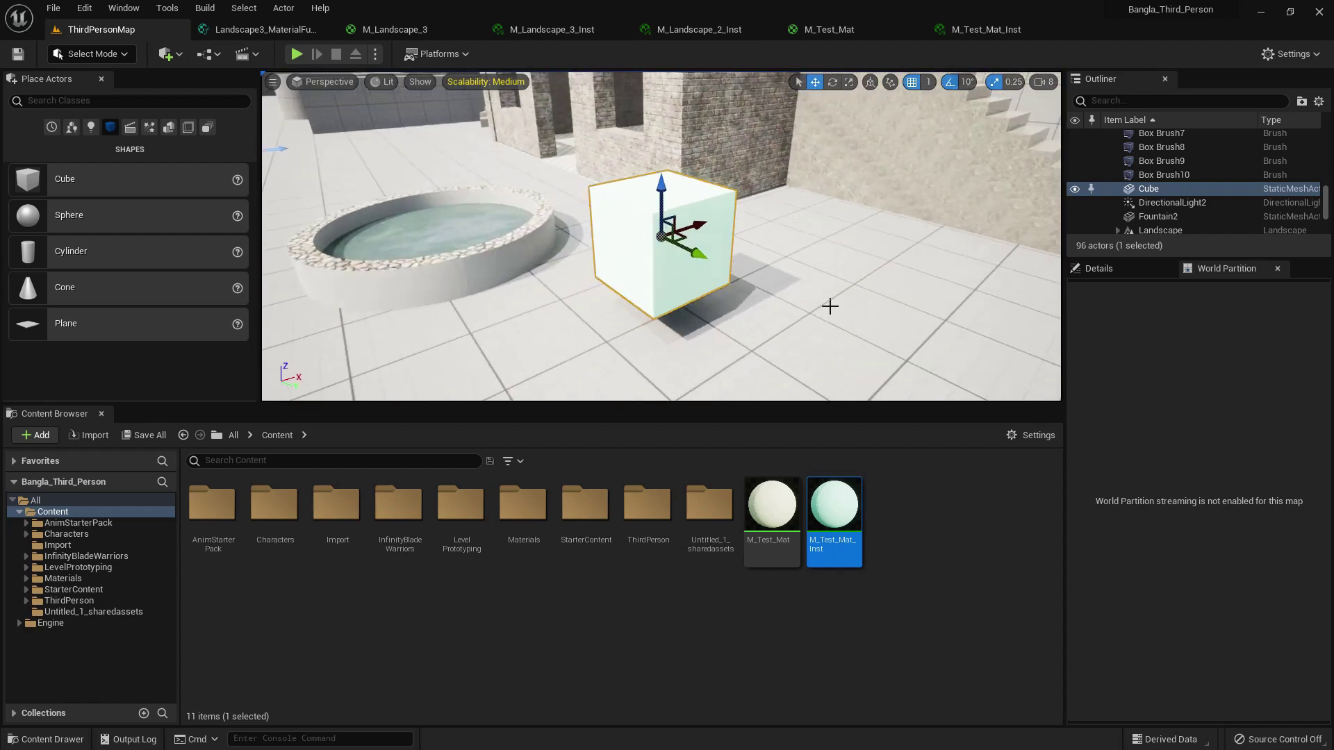
{"action": "left_click_drag", "start_coordinate": [801, 302], "coordinate": [495, 299], "text": "alt"}
{"action": "scroll", "coordinate": [783, 299], "scroll_direction": "up", "scroll_amount": 4}
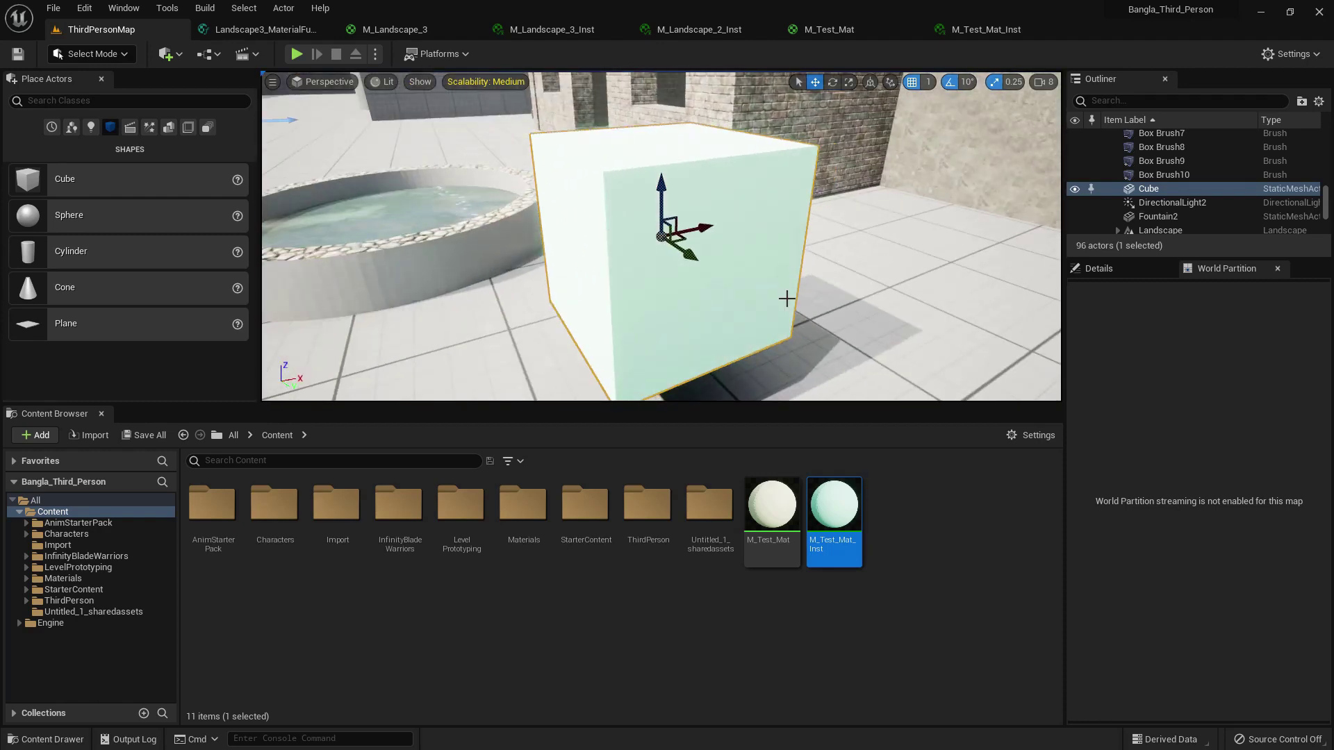
Change M_Test_Mat_Inst's Base Color to a pinkish red of about 1, 0.240, 0.249 and check the cube in the level.
{"action": "double_click", "coordinate": [834, 505]}
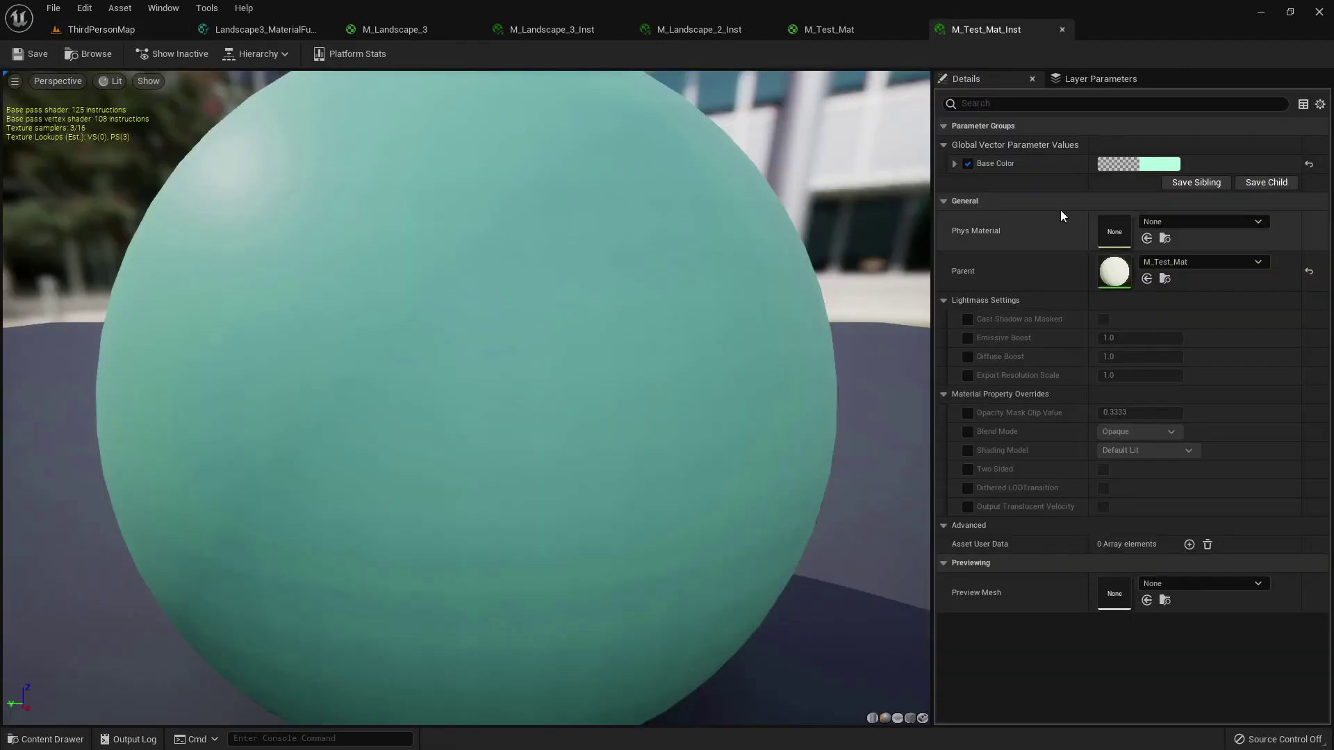
{"action": "left_click", "coordinate": [1139, 164]}
{"action": "left_click", "coordinate": [973, 285]}
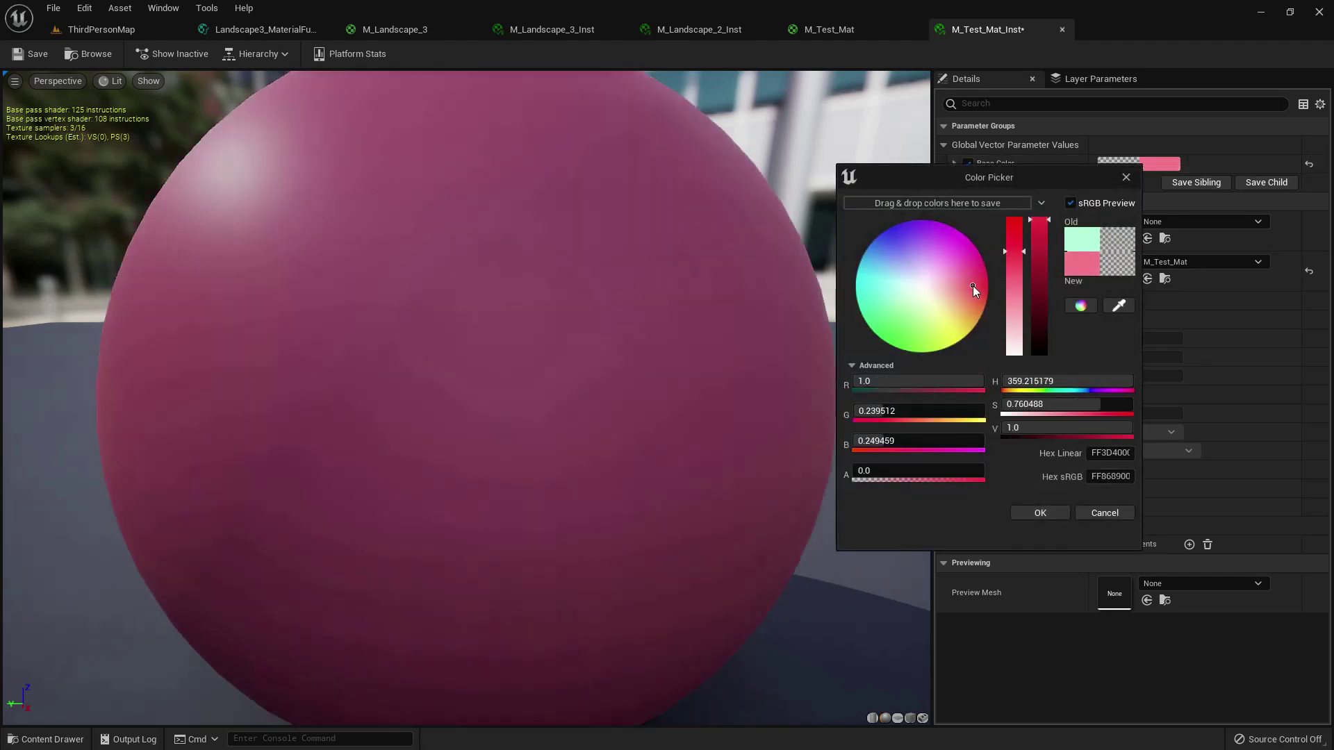
{"action": "left_click", "coordinate": [1041, 513]}
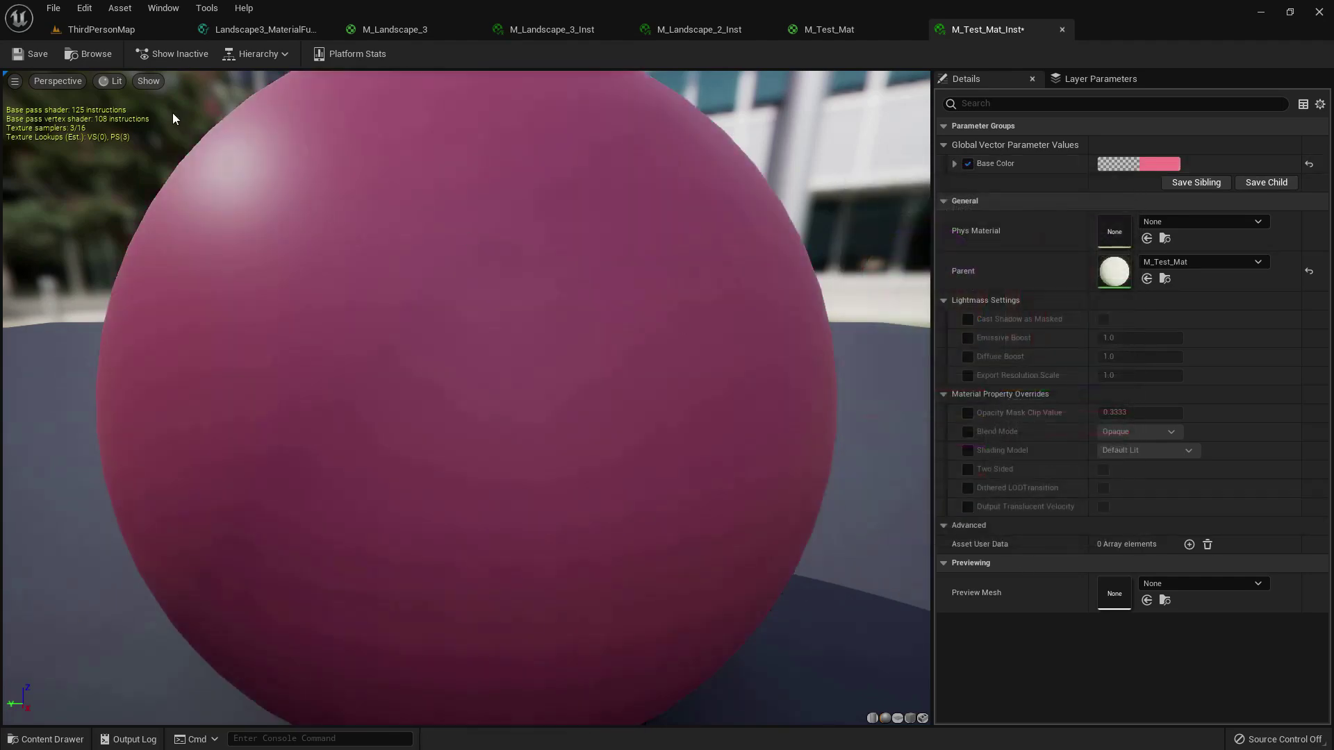
{"action": "left_click", "coordinate": [98, 30]}
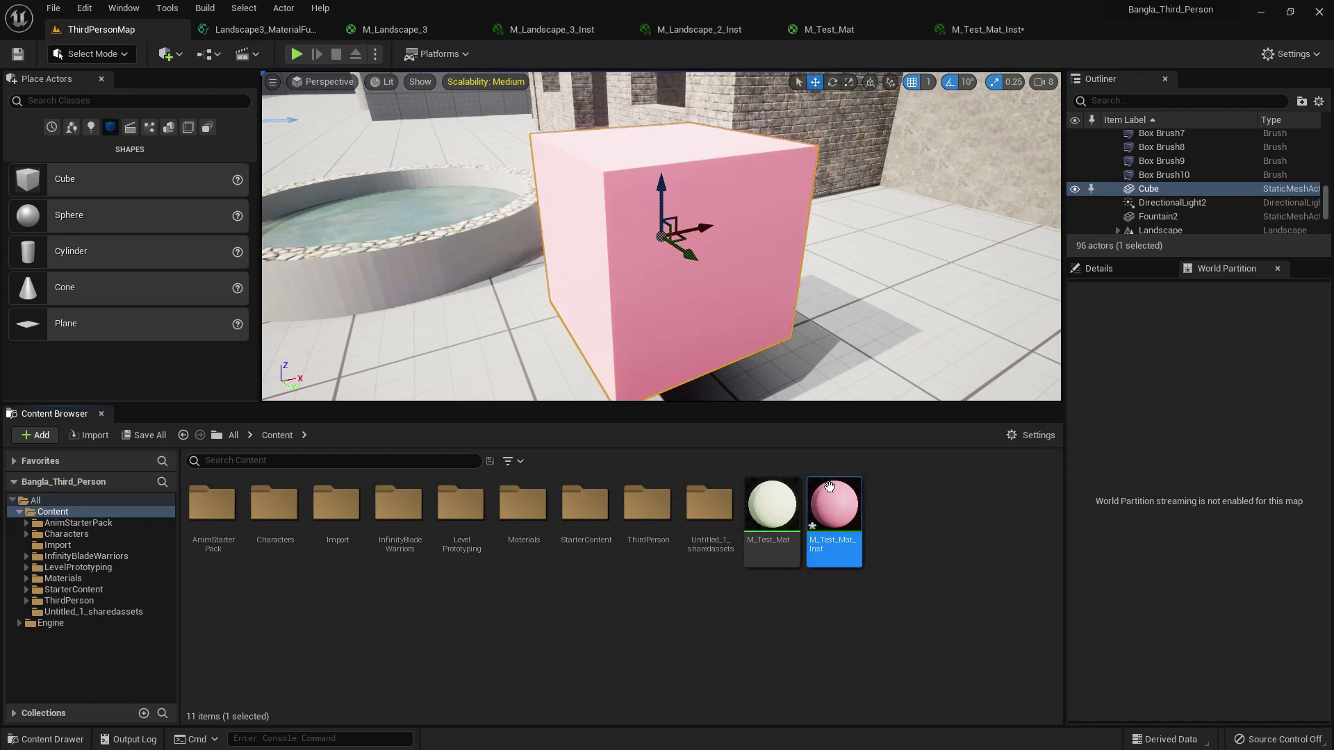
Create a second material instance from M_Test_Mat.
{"action": "right_click", "coordinate": [834, 506]}
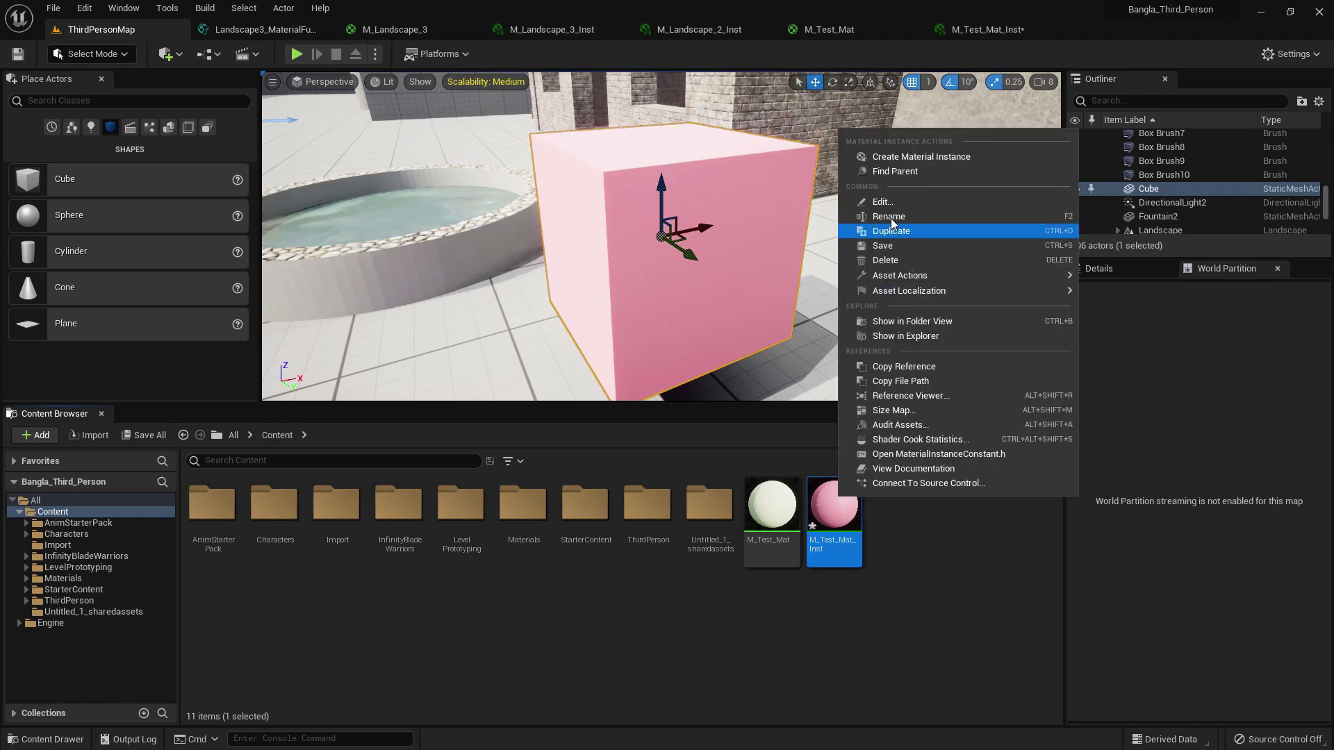
{"action": "left_click", "coordinate": [844, 580]}
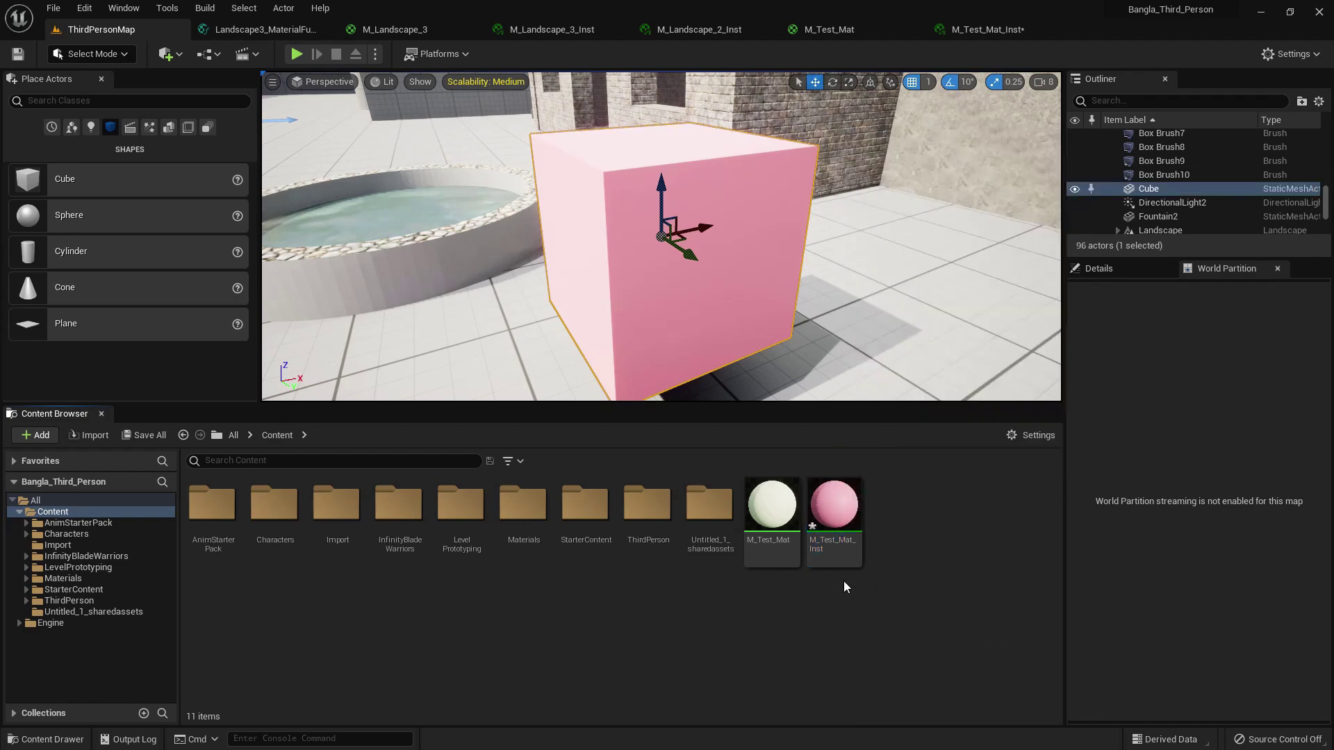
{"action": "left_click", "coordinate": [778, 528]}
{"action": "right_click", "coordinate": [788, 531]}
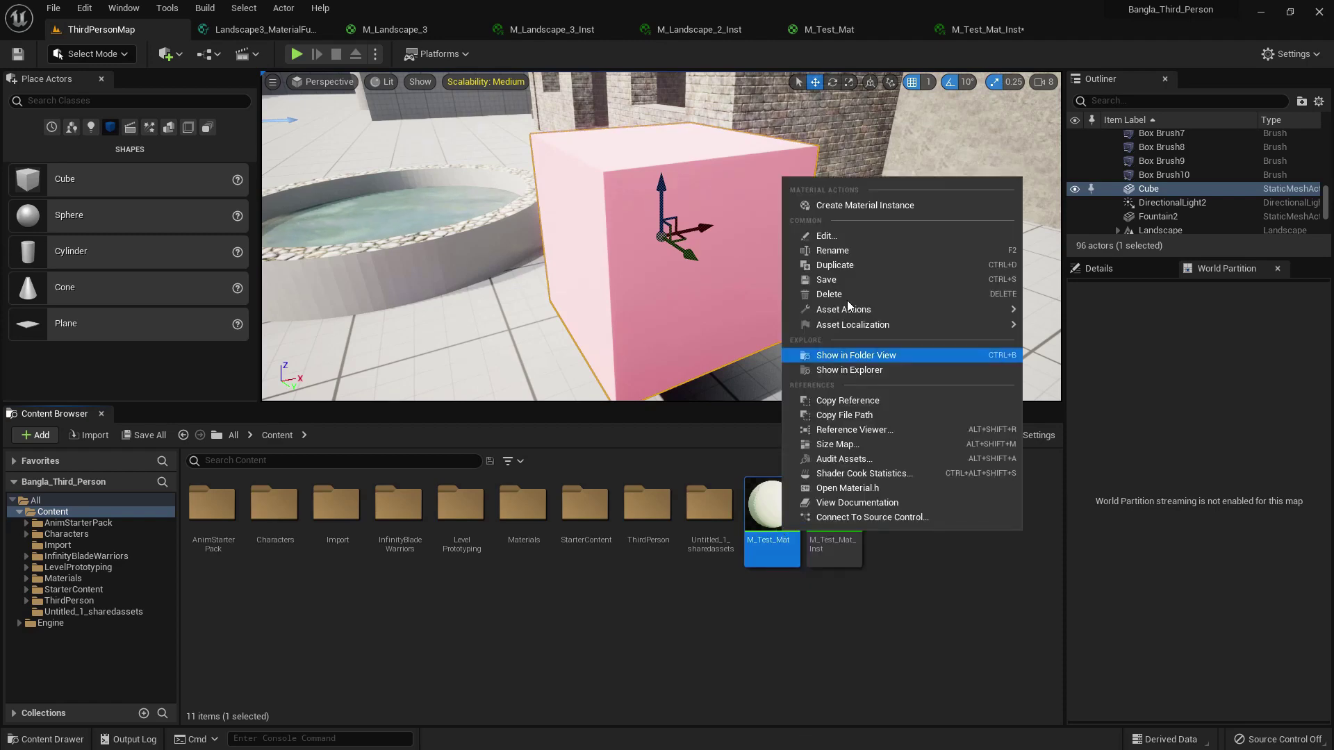
{"action": "left_click", "coordinate": [841, 200]}
Enable the Base Color override in M_Test_Mat_Inst1 and set it to purple, about 0.885, 0.075, 1.
{"action": "double_click", "coordinate": [892, 515]}
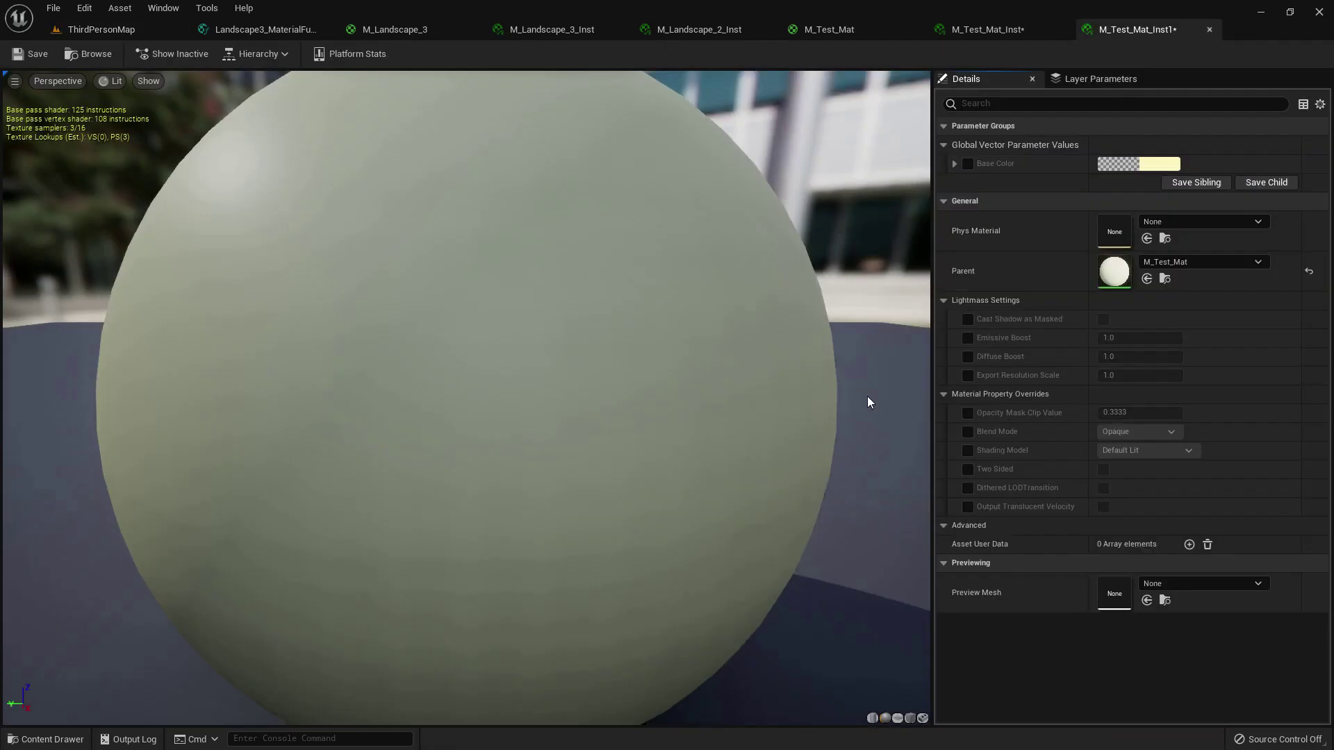
{"action": "left_click", "coordinate": [968, 163]}
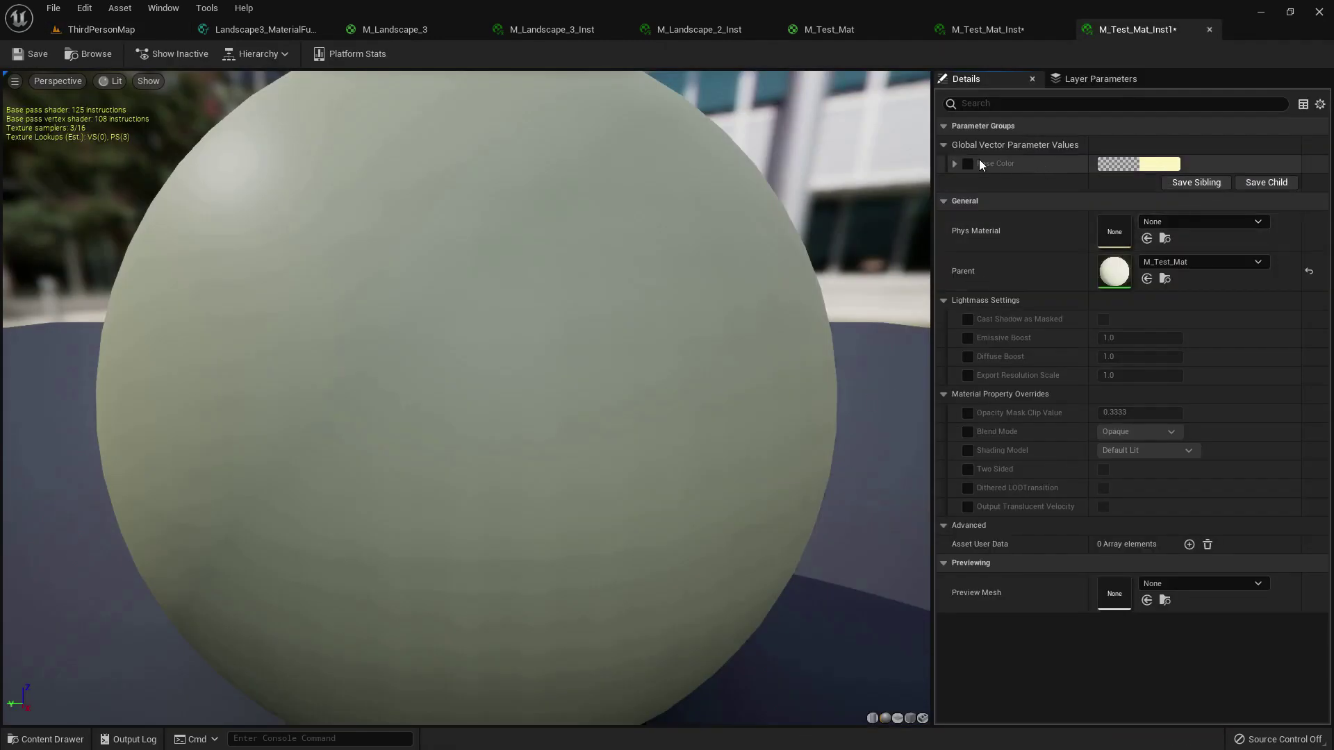
{"action": "left_click", "coordinate": [1116, 164]}
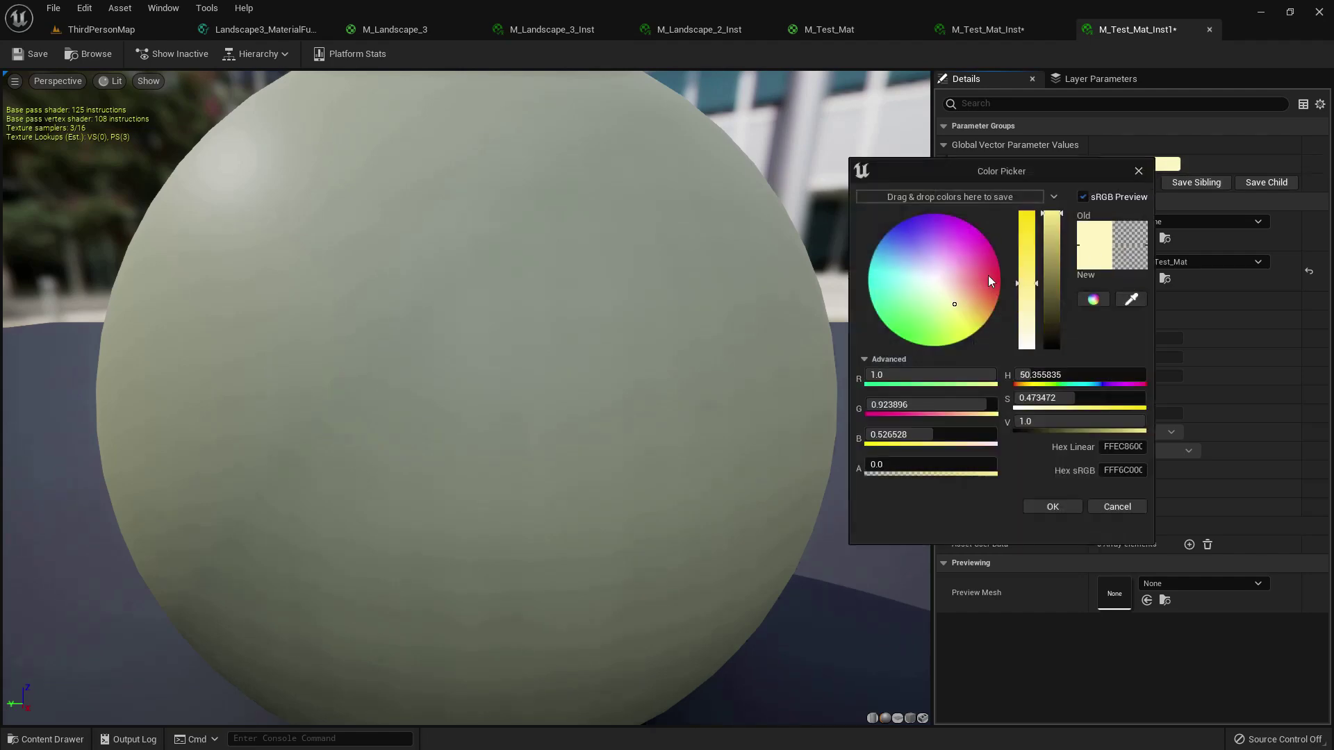
{"action": "left_click", "coordinate": [958, 224]}
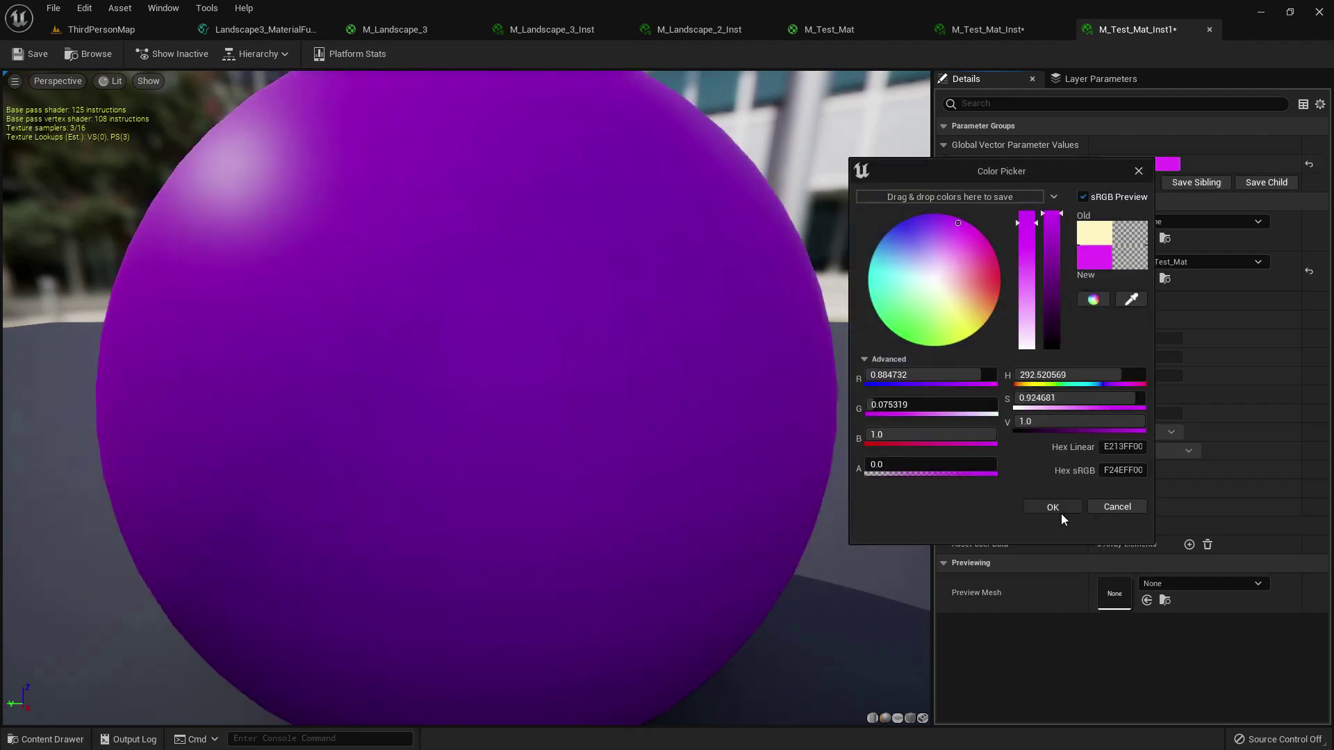
{"action": "left_click", "coordinate": [1053, 506]}
Place two cube copies in a row beside the original in the level, both using M_Test_Mat_Inst1.
{"action": "left_click", "coordinate": [245, 36]}
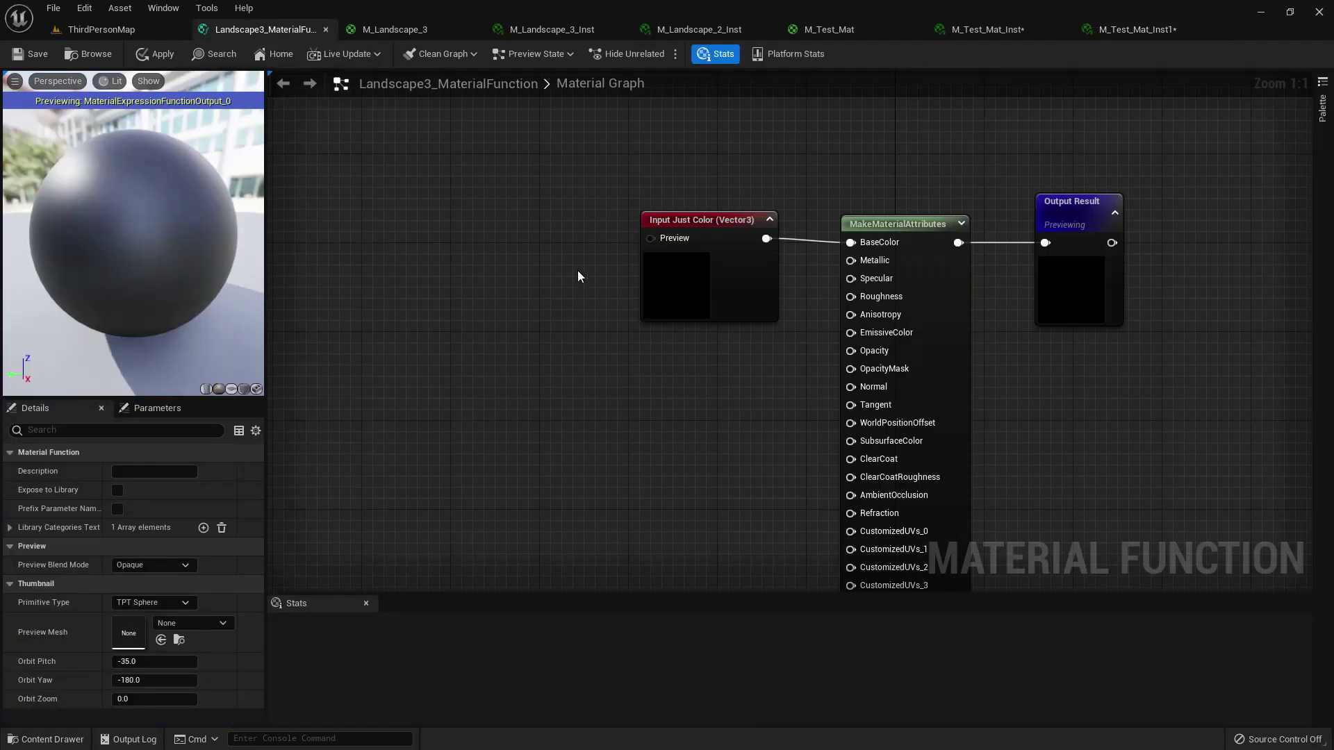
{"action": "left_click", "coordinate": [111, 28]}
{"action": "right_click_drag", "start_coordinate": [734, 326], "coordinate": [785, 340]}
{"action": "left_click_drag", "start_coordinate": [697, 256], "coordinate": [782, 301], "text": "alt"}
{"action": "left_click_drag", "start_coordinate": [896, 506], "coordinate": [719, 299]}
{"action": "left_click_drag", "start_coordinate": [854, 381], "coordinate": [942, 304], "text": "alt"}
Create a third material instance from M_Test_Mat and override its Base Color with yellow, about 1, 0.846, 0.042.
{"action": "right_click", "coordinate": [775, 530]}
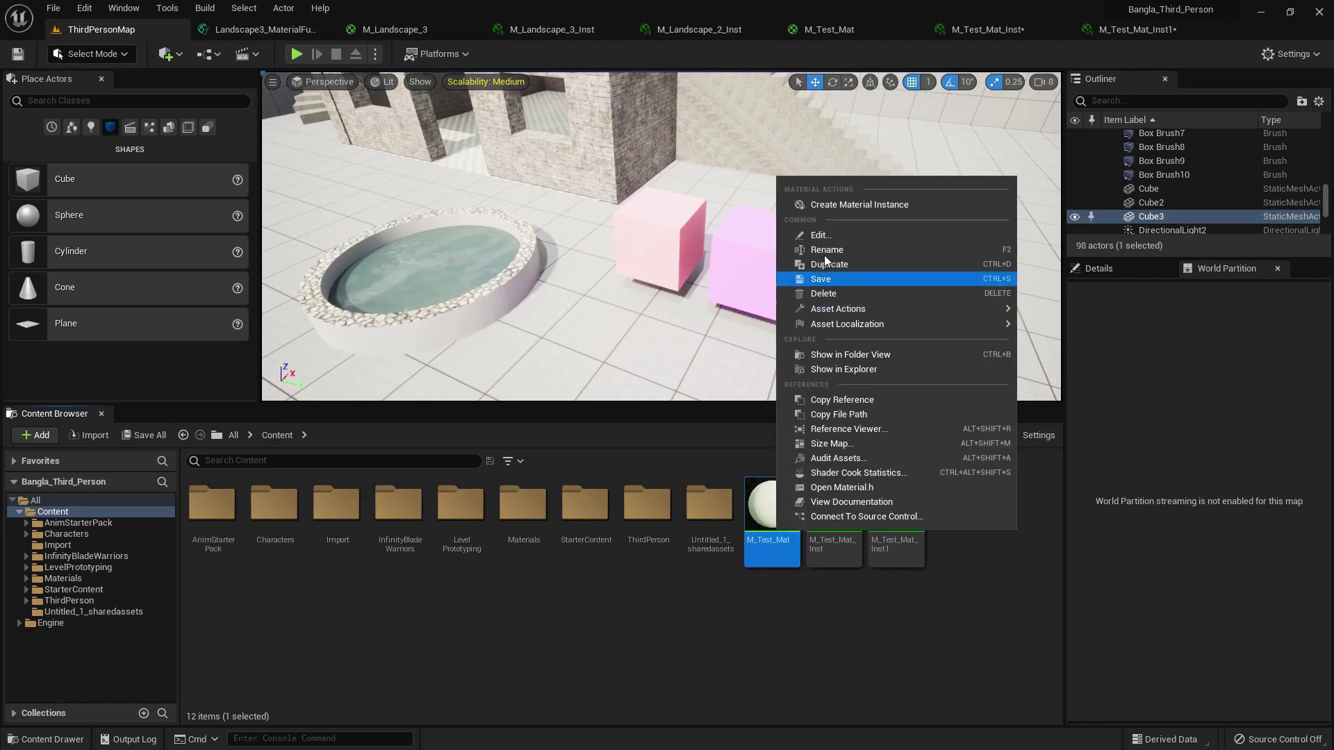
{"action": "left_click", "coordinate": [833, 205]}
{"action": "double_click", "coordinate": [963, 521]}
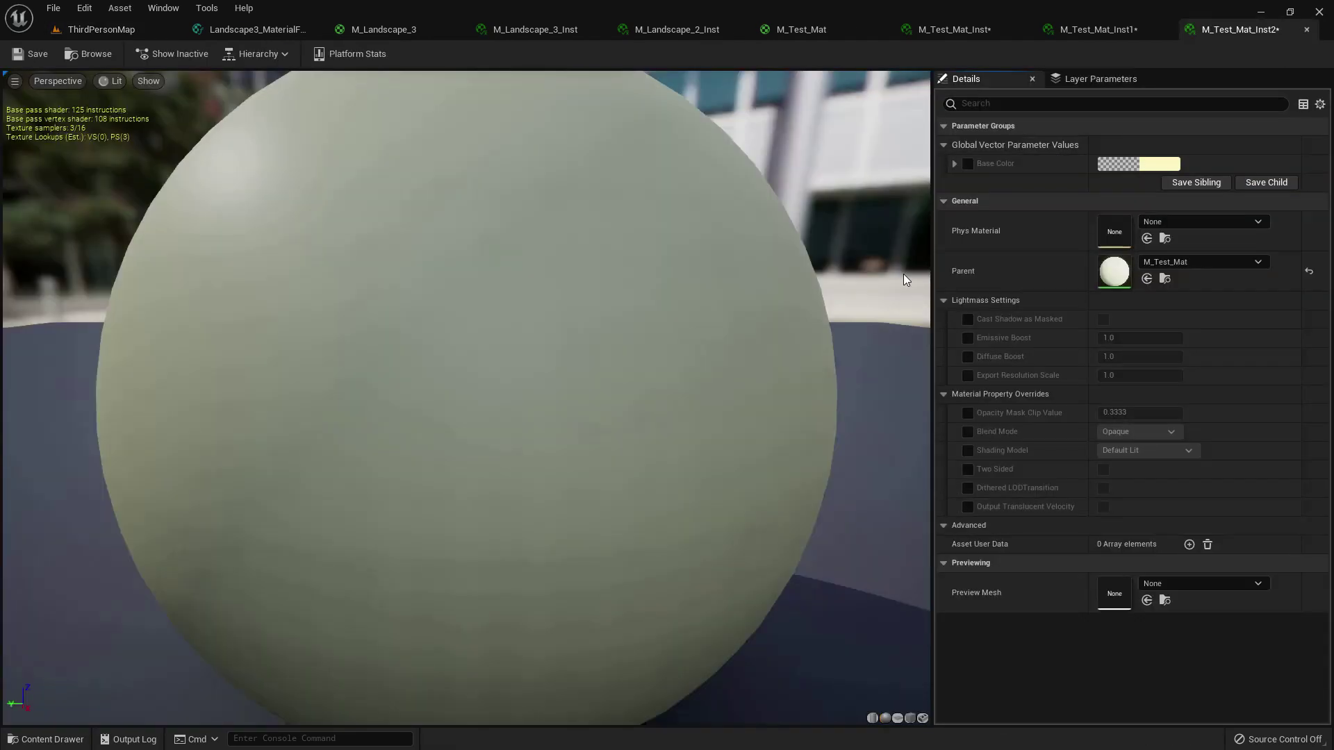
{"action": "left_click", "coordinate": [1171, 162]}
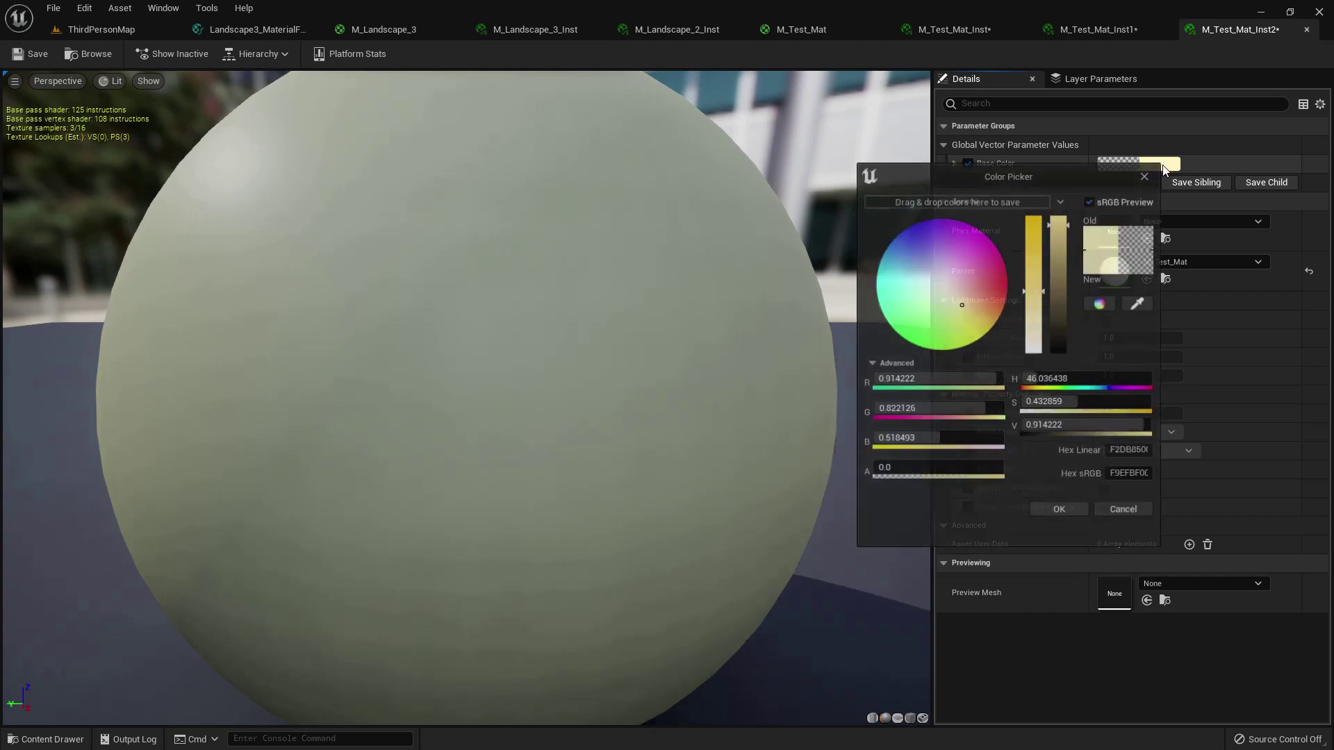
{"action": "left_click", "coordinate": [1032, 228]}
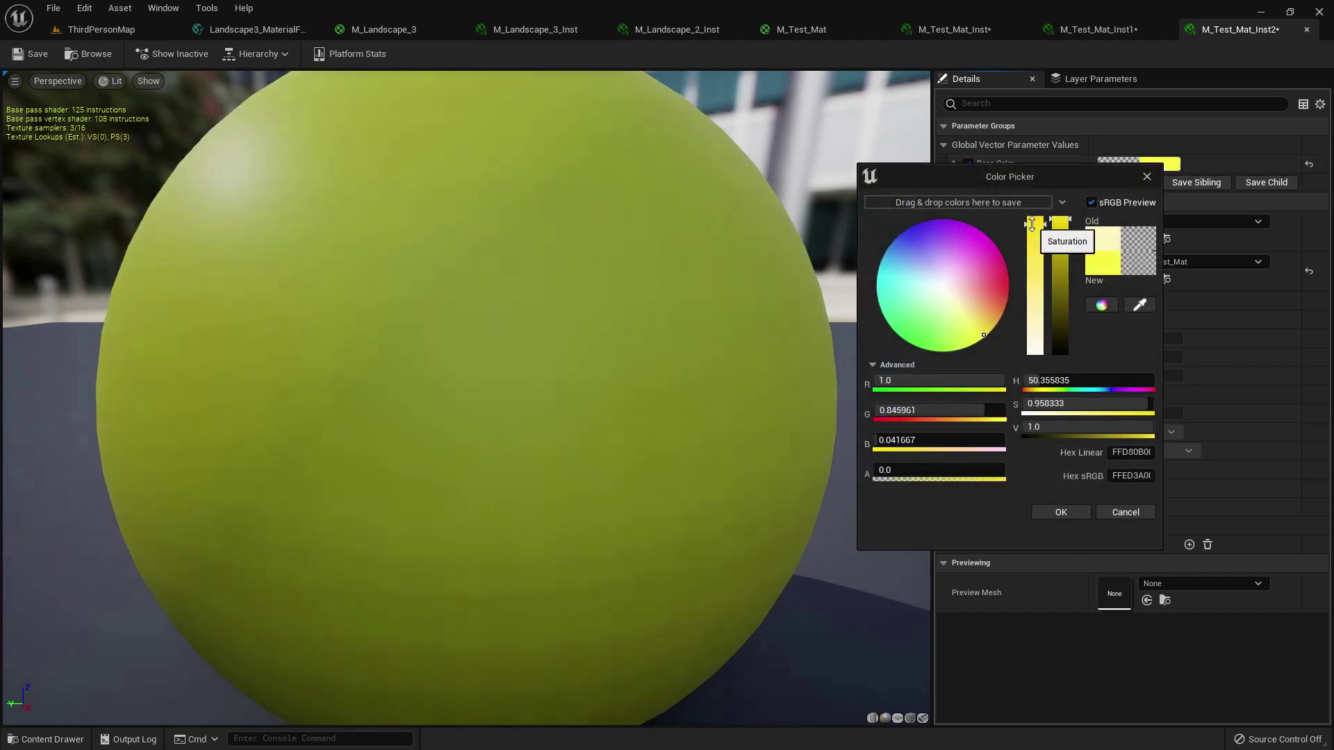
{"action": "left_click", "coordinate": [1046, 514]}
Apply M_Test_Mat_Inst2 to the third cube in the level.
{"action": "left_click", "coordinate": [97, 29]}
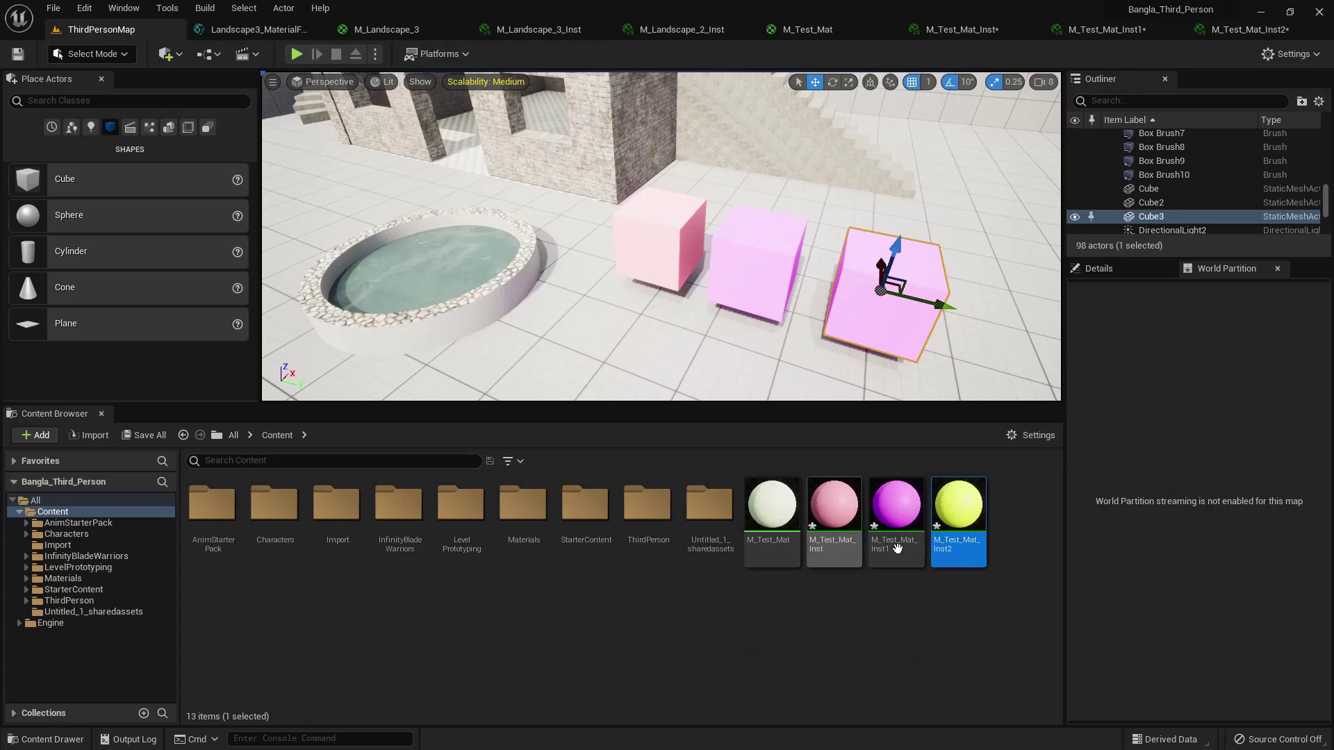
{"action": "left_click_drag", "start_coordinate": [763, 340], "coordinate": [777, 343], "text": "alt"}
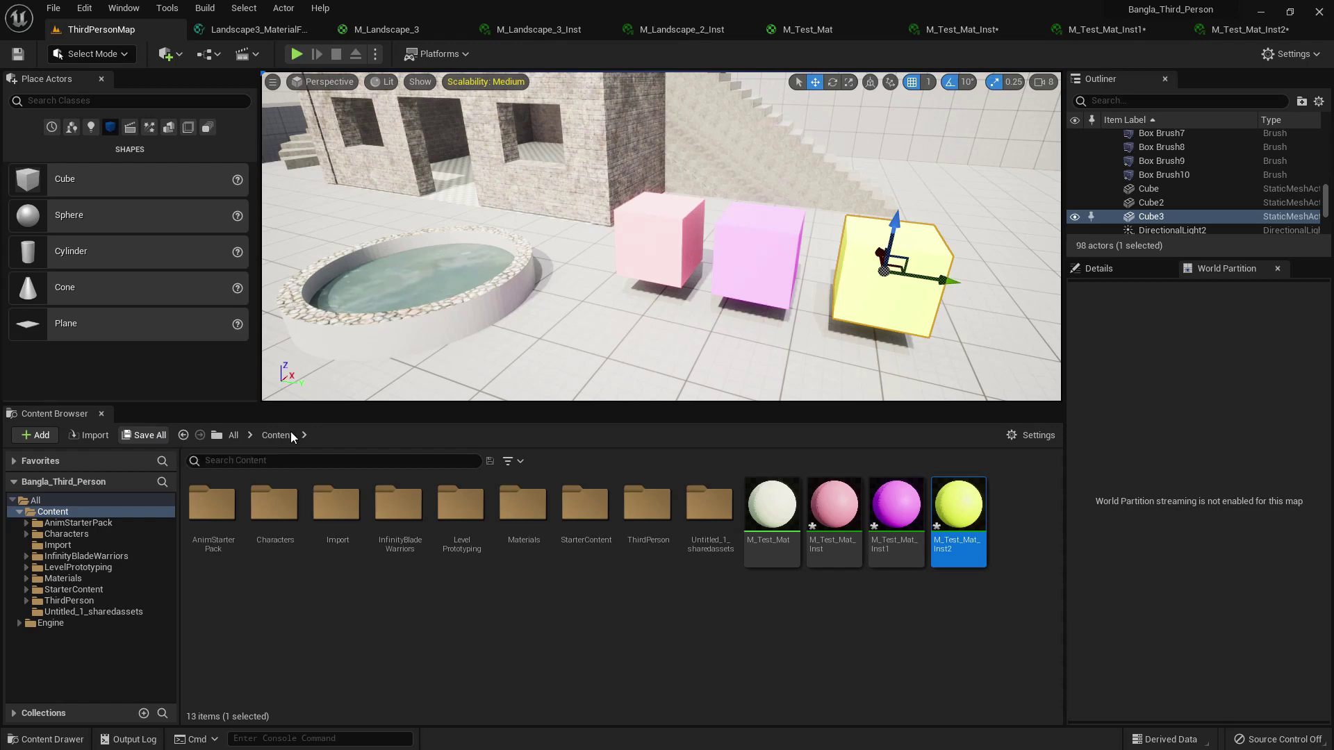
Duplicate the M_Test_Mat material in the Content folder, accepting the suggested name.
{"action": "left_click", "coordinate": [771, 540]}
{"action": "key", "text": "ctrl+d"}
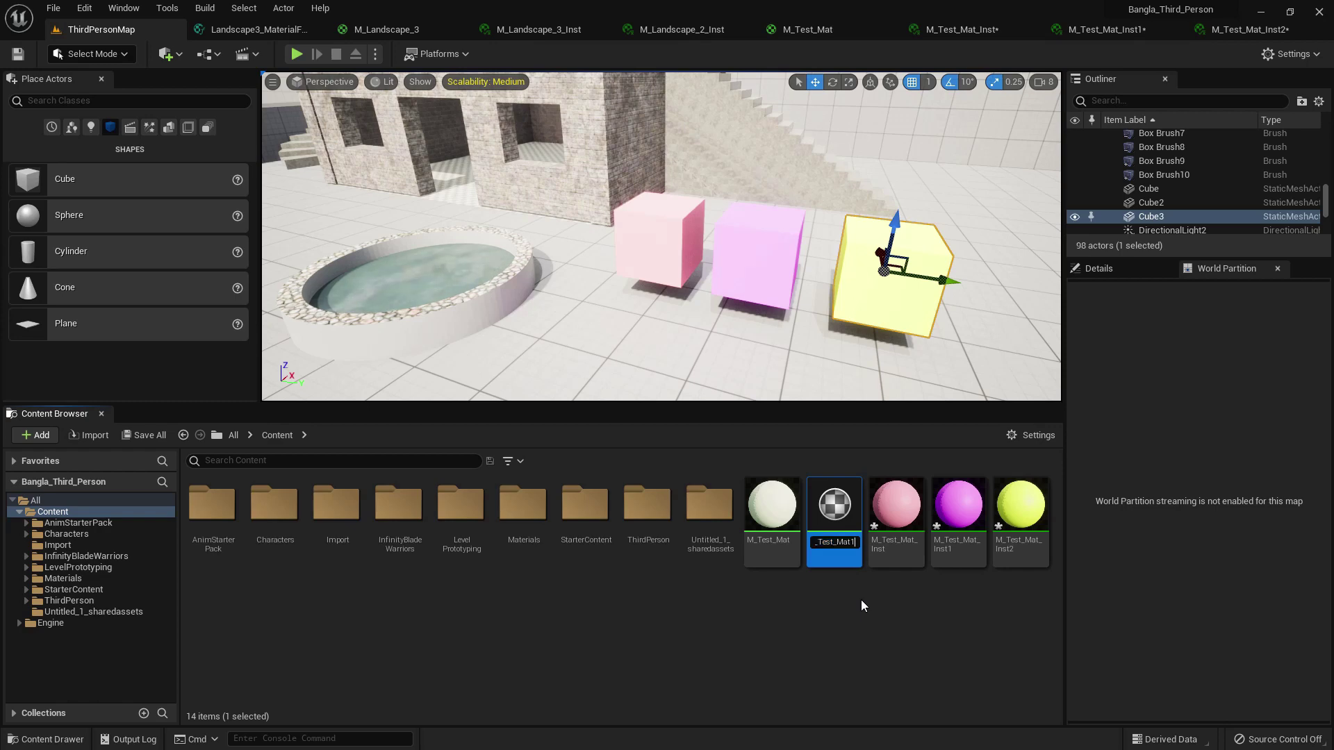
{"action": "key", "text": "Return"}
In M_Test_Mat1, connect the Base Color parameter to Emissive Color instead of the Base Color input, and save the material.
{"action": "double_click", "coordinate": [834, 518]}
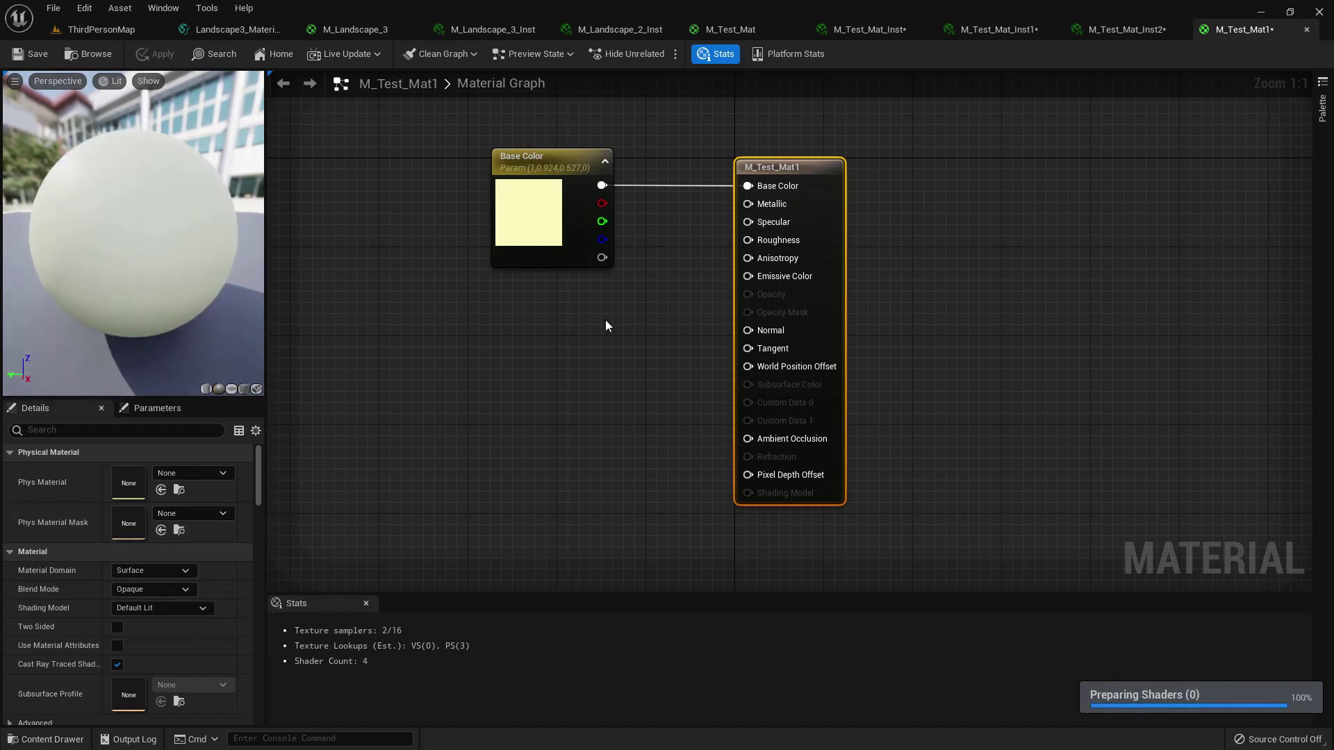
{"action": "left_click_drag", "start_coordinate": [601, 184], "coordinate": [749, 276], "text": "ctrl"}
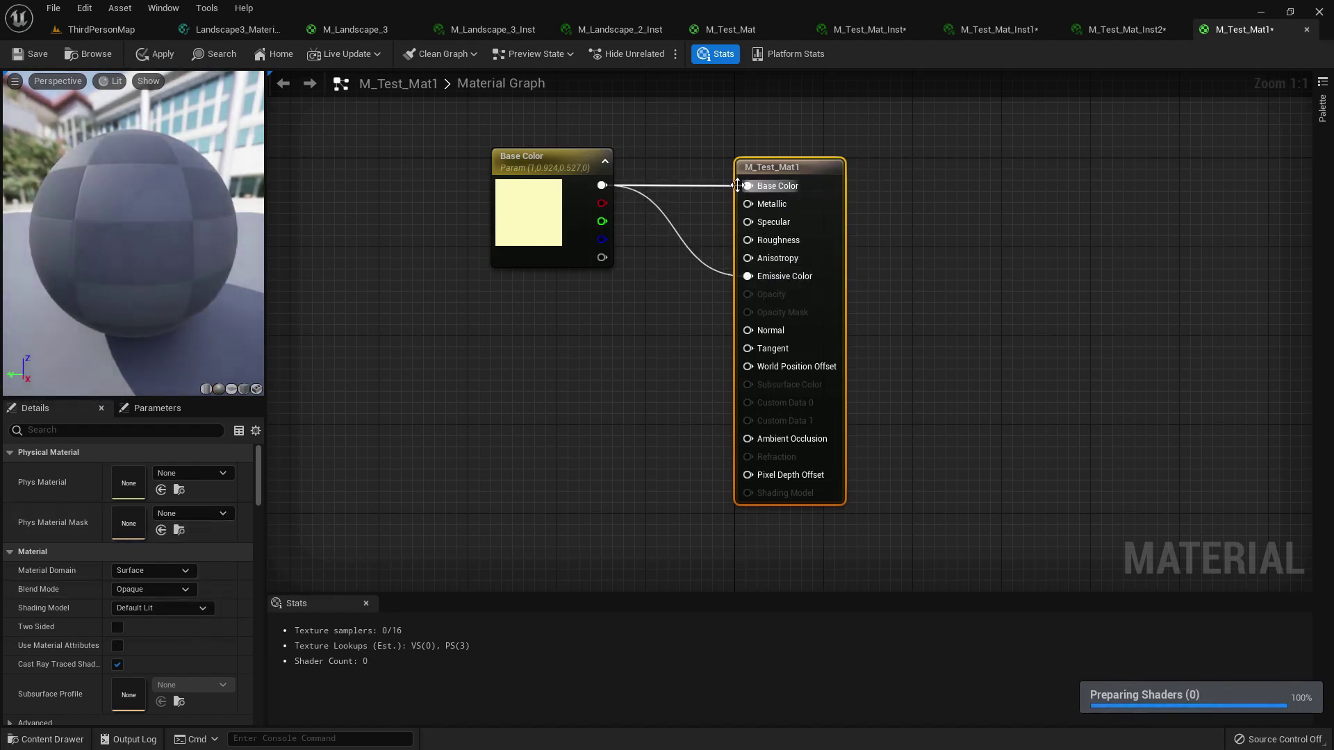
{"action": "left_click_drag", "start_coordinate": [528, 194], "coordinate": [492, 282]}
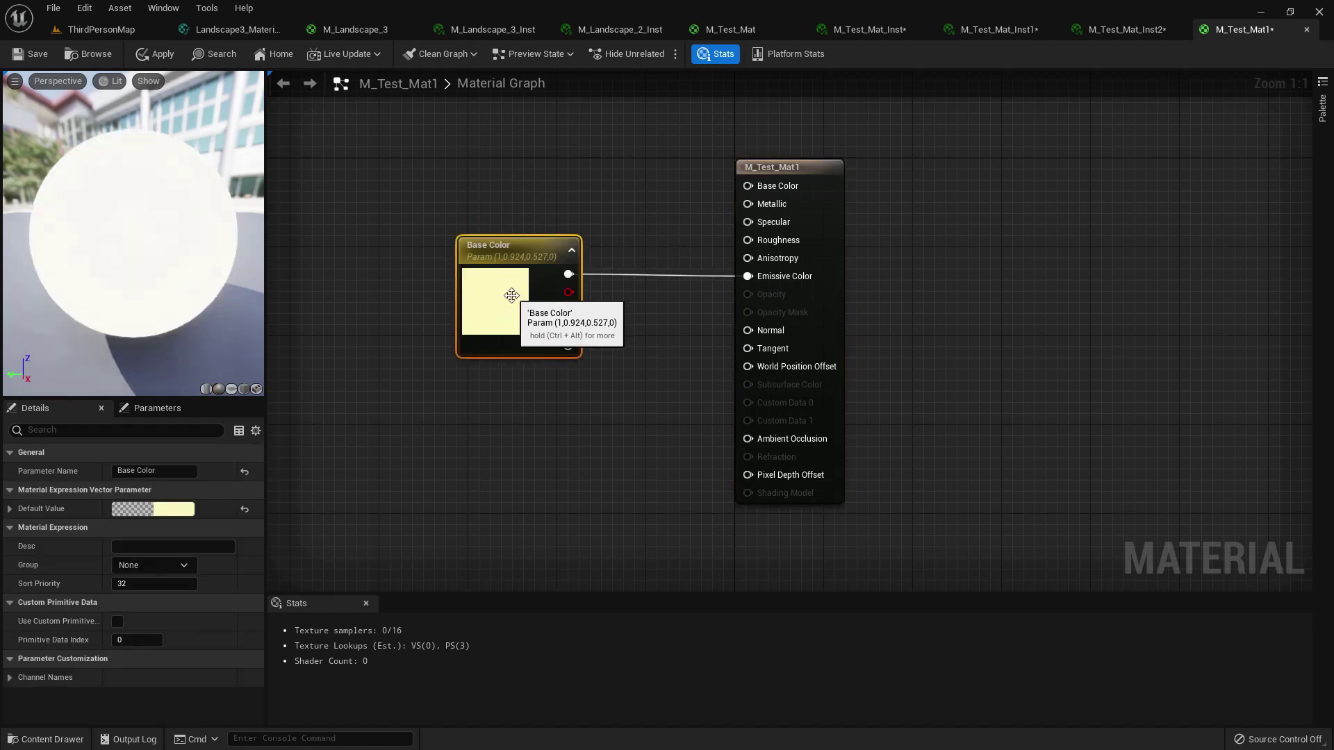
{"action": "left_click", "coordinate": [51, 55]}
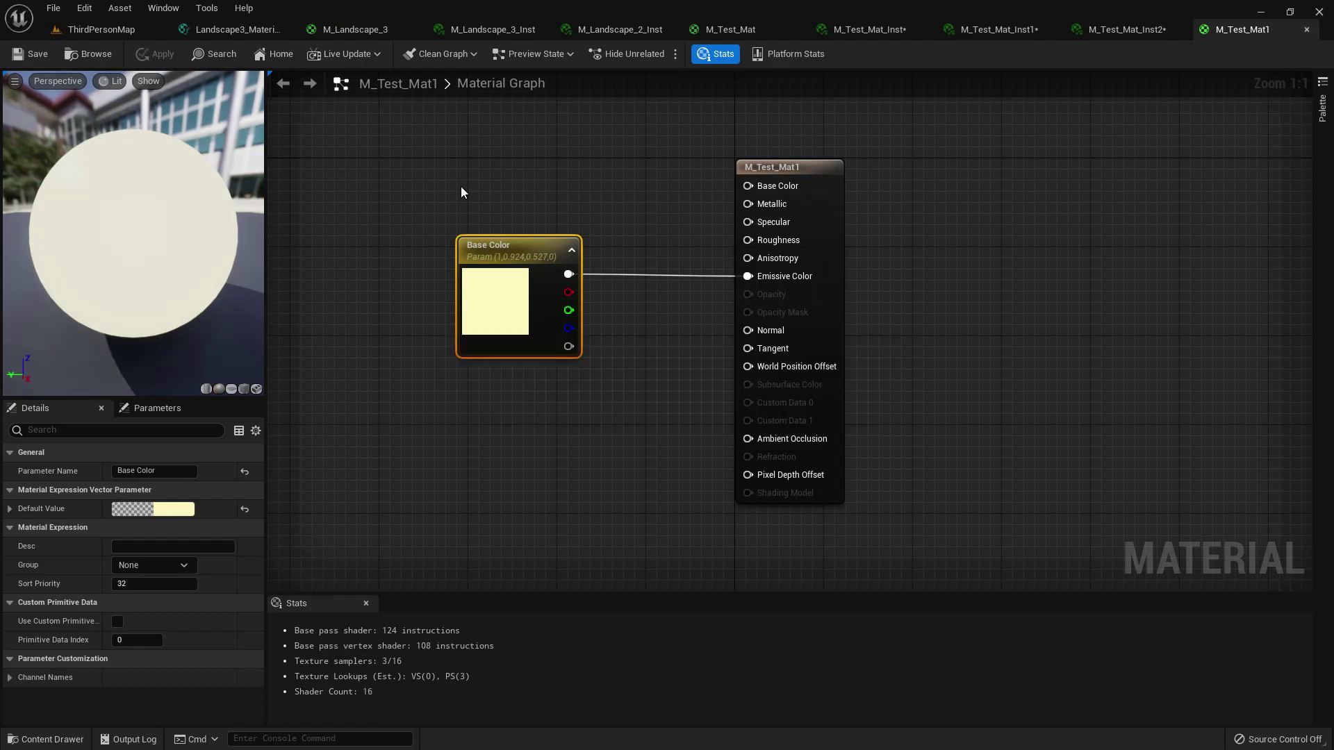
Duplicate the yellow cube beside itself in the level and apply M_Test_Mat1 to the copy.
{"action": "left_click", "coordinate": [104, 29]}
{"action": "left_click_drag", "start_coordinate": [945, 280], "coordinate": [933, 396], "text": "alt"}
{"action": "middle_click_drag", "start_coordinate": [866, 347], "coordinate": [866, 356]}
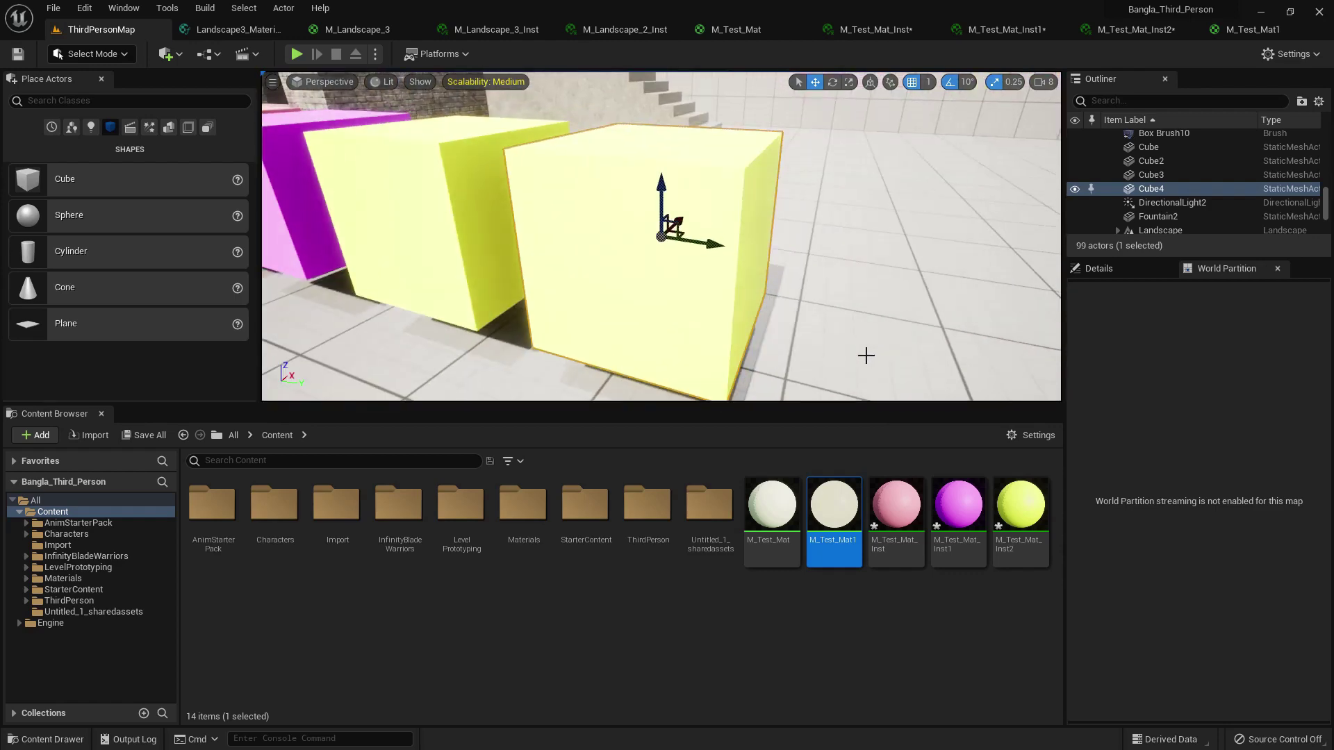
{"action": "scroll", "coordinate": [866, 356], "scroll_direction": "down", "scroll_amount": 2}
{"action": "left_click_drag", "start_coordinate": [829, 506], "coordinate": [633, 275]}
{"action": "left_click_drag", "start_coordinate": [787, 347], "coordinate": [810, 325], "text": "alt"}
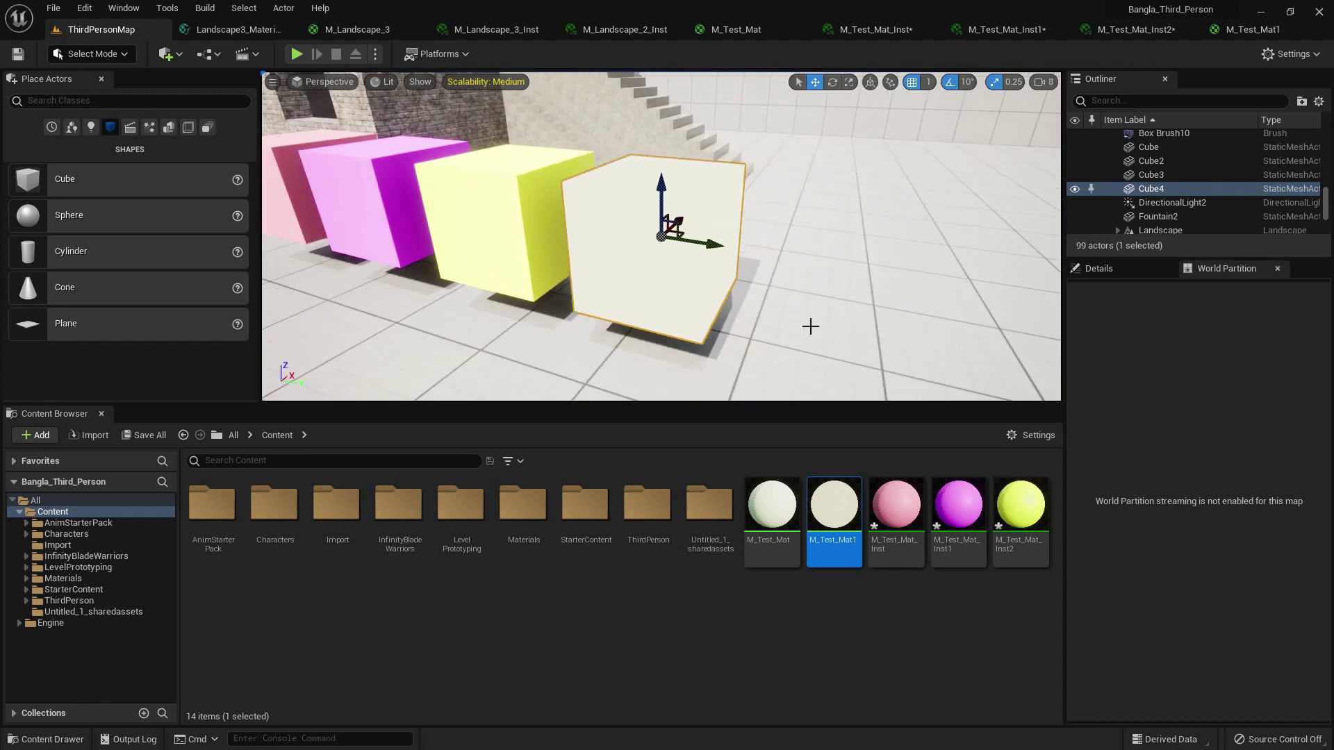
Filter the level's actors by "light" and delete DirectionalLight2.
{"action": "left_click", "coordinate": [1121, 102]}
{"action": "type", "text": "light"}
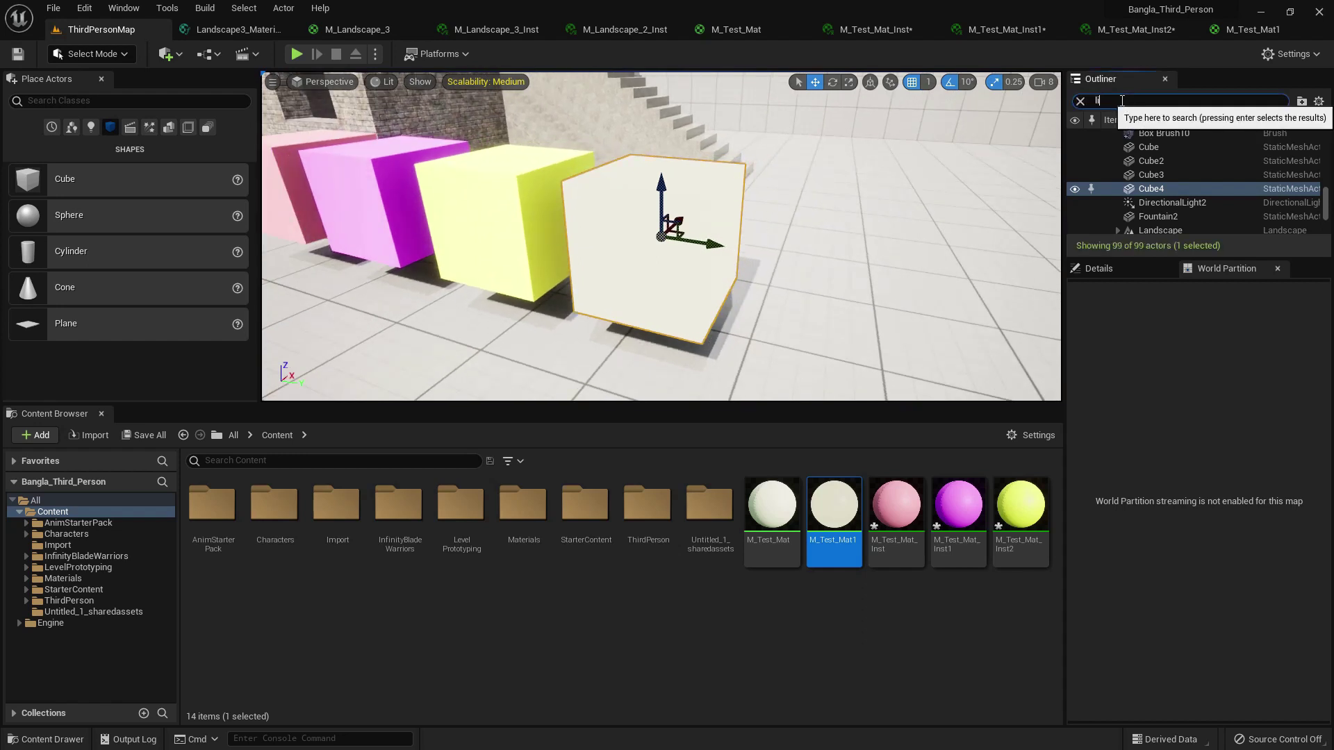
{"action": "left_click", "coordinate": [1157, 196]}
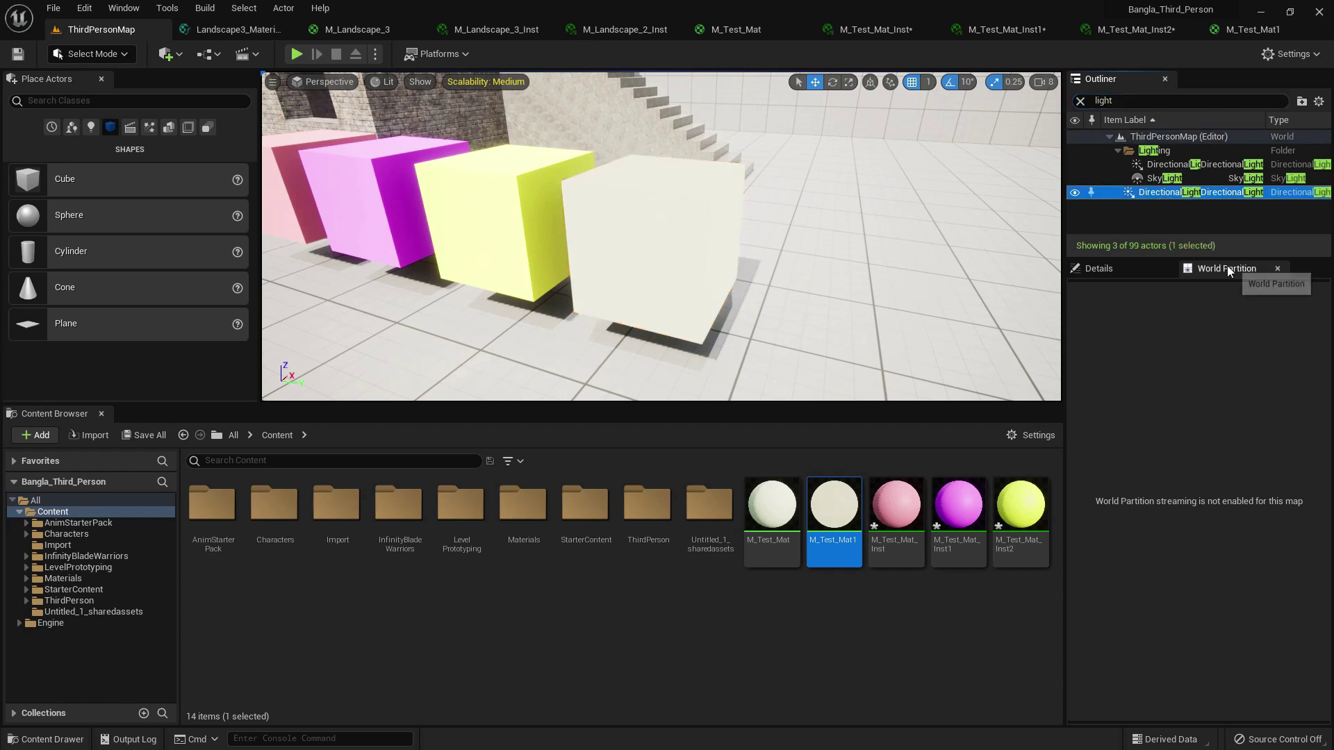
{"action": "left_click", "coordinate": [1098, 268]}
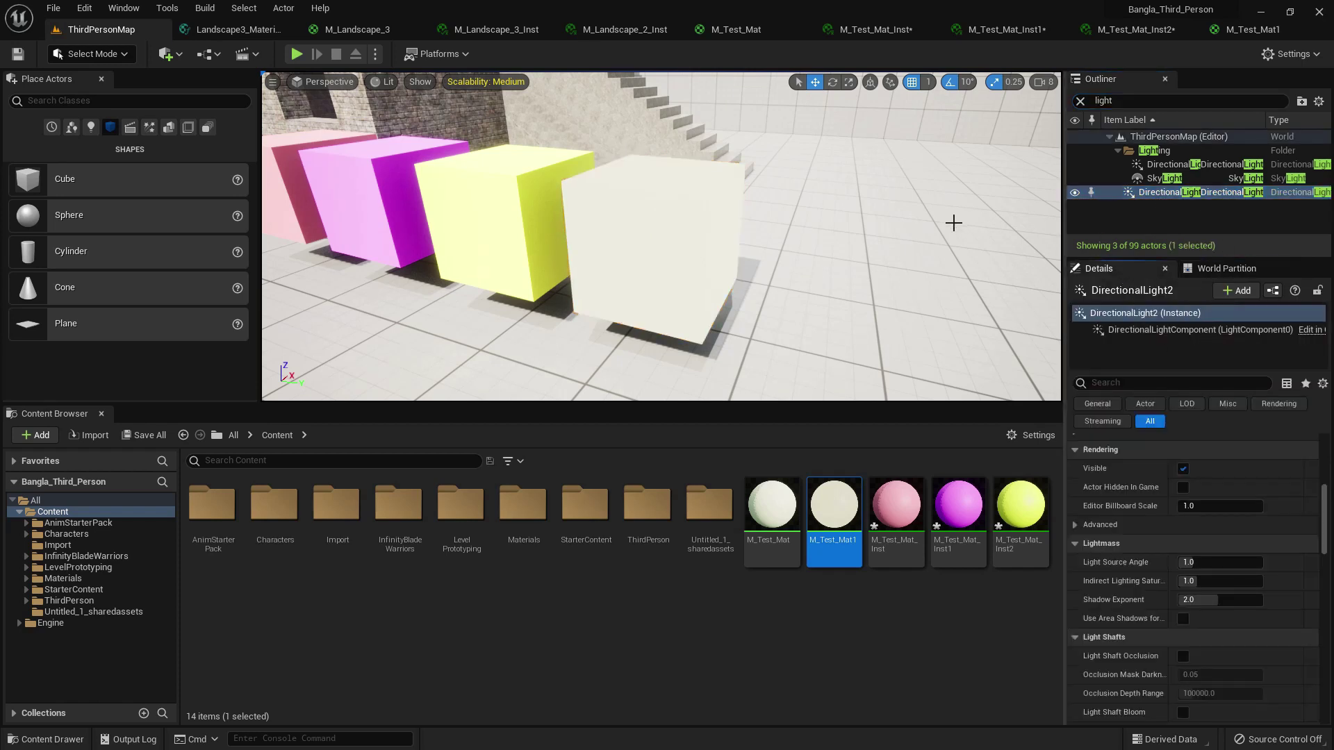
{"action": "key", "text": "Delete"}
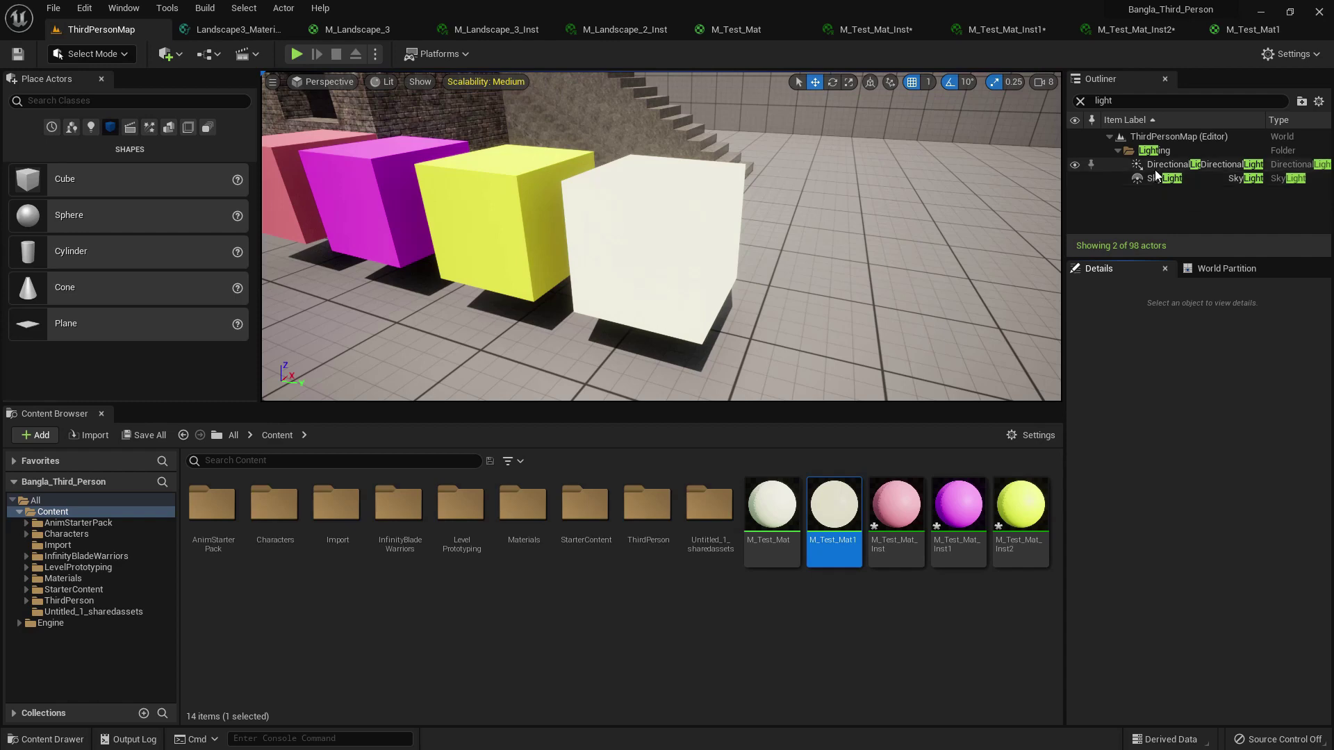
Set the remaining DirectionalLight's intensity to 0 lux and view the cubes in the dark.
{"action": "left_click", "coordinate": [1155, 170]}
{"action": "scroll", "coordinate": [1242, 497], "scroll_direction": "down", "scroll_amount": 5}
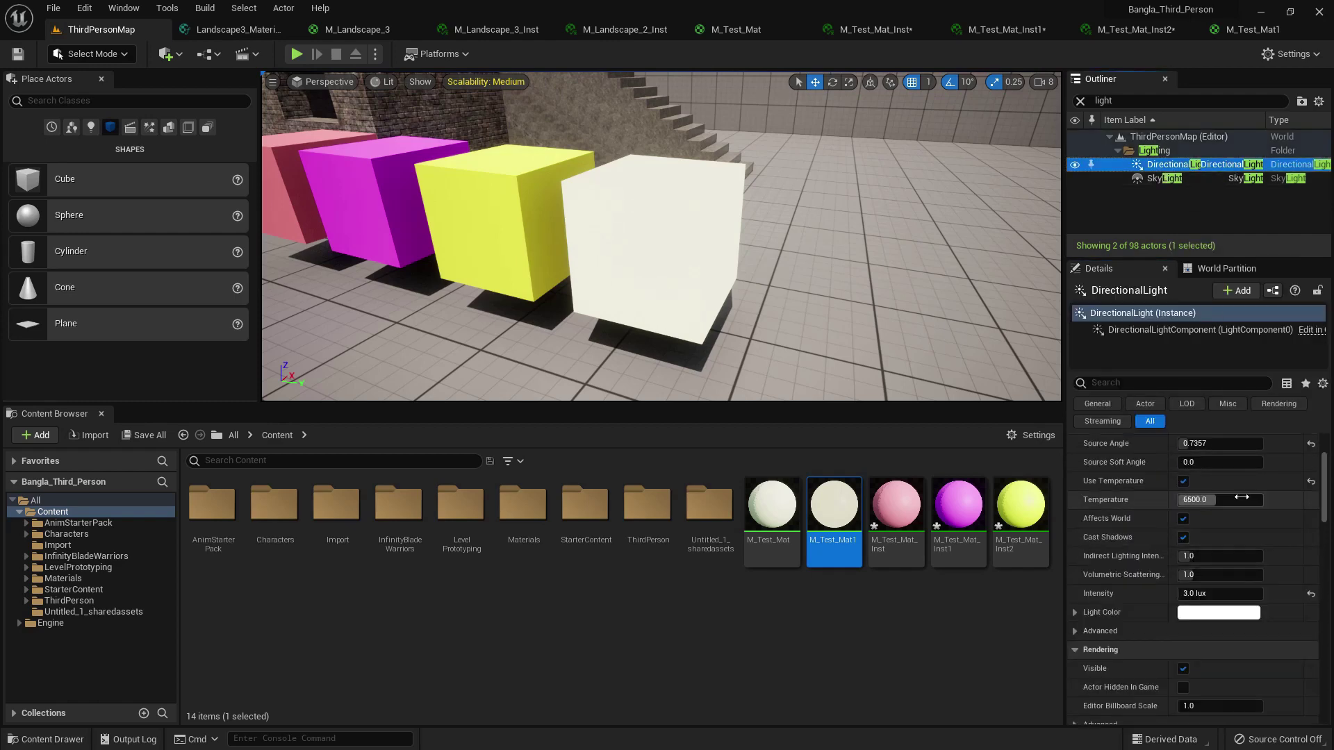
{"action": "scroll", "coordinate": [1242, 496], "scroll_direction": "up", "scroll_amount": 1}
{"action": "scroll", "coordinate": [1241, 496], "scroll_direction": "down", "scroll_amount": 1}
{"action": "left_click", "coordinate": [1192, 595]}
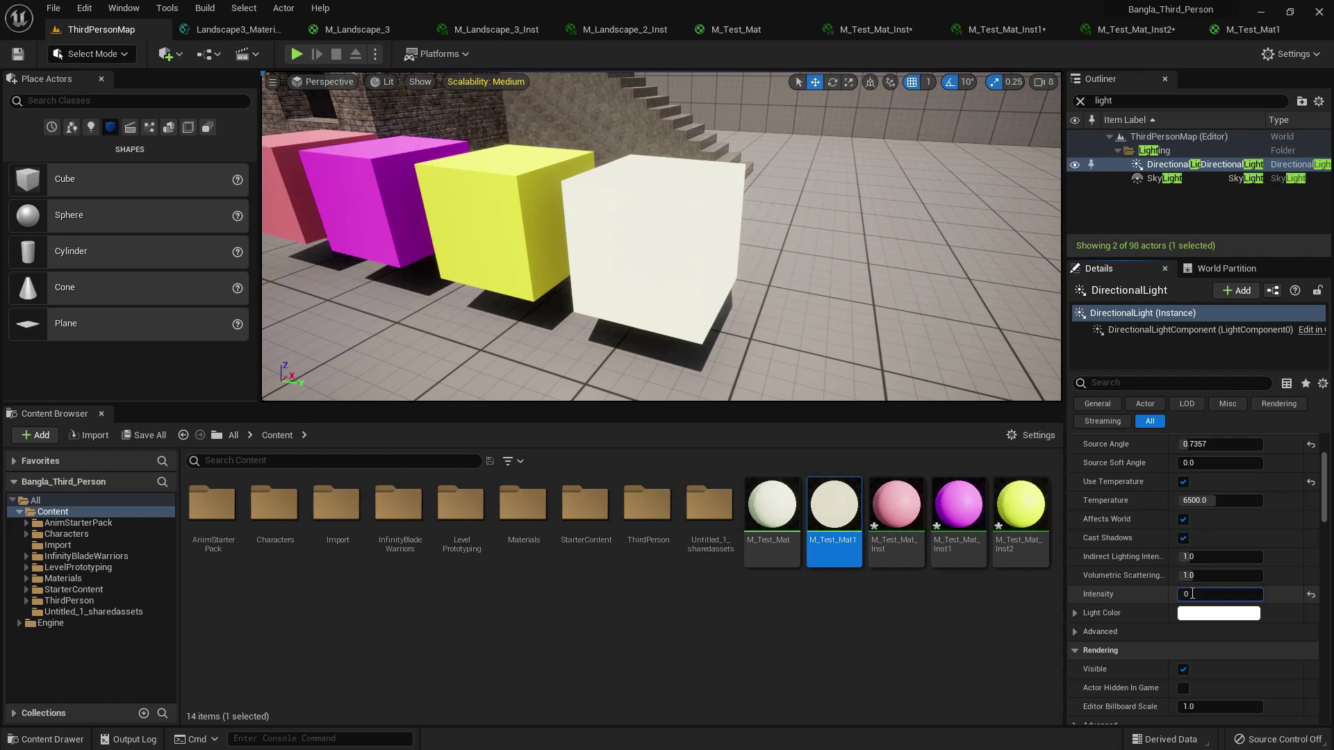
{"action": "type", "text": "0"}
{"action": "key", "text": "Return"}
{"action": "right_click_drag", "start_coordinate": [661, 236], "coordinate": [688, 233]}
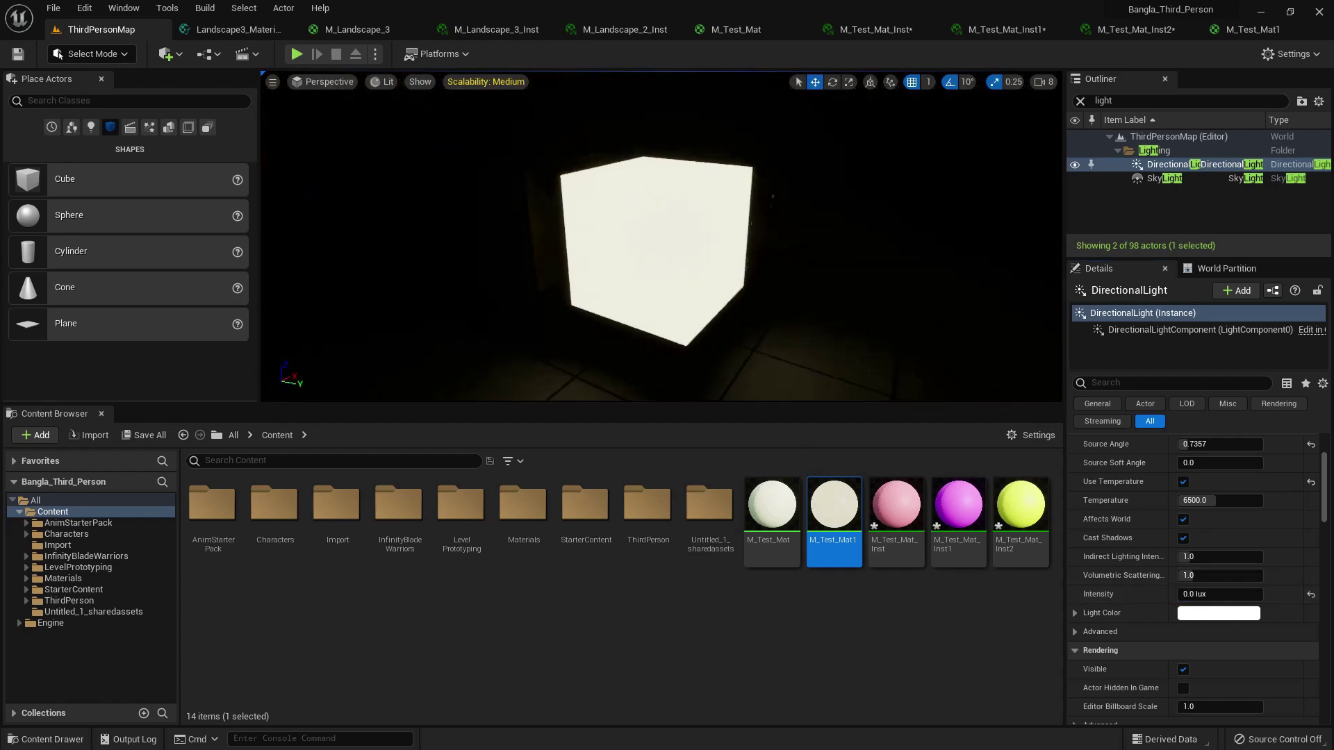
Set the DirectionalLight's intensity to 0.5 lux and view all four cubes in the dimmed level.
{"action": "left_click", "coordinate": [1206, 595]}
{"action": "type", "text": ".5"}
{"action": "key", "text": "Return"}
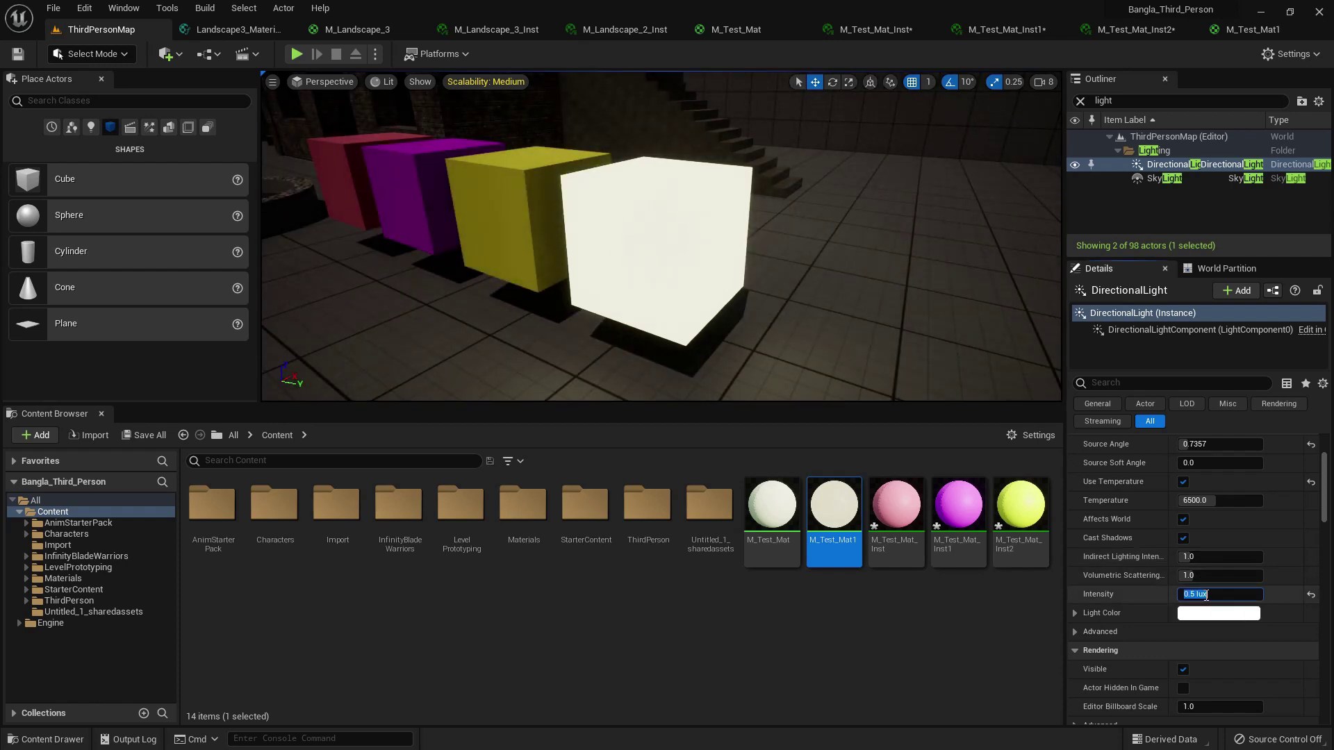
{"action": "scroll", "coordinate": [828, 357], "scroll_direction": "down", "scroll_amount": 2}
{"action": "right_click_drag", "start_coordinate": [813, 318], "coordinate": [815, 318]}
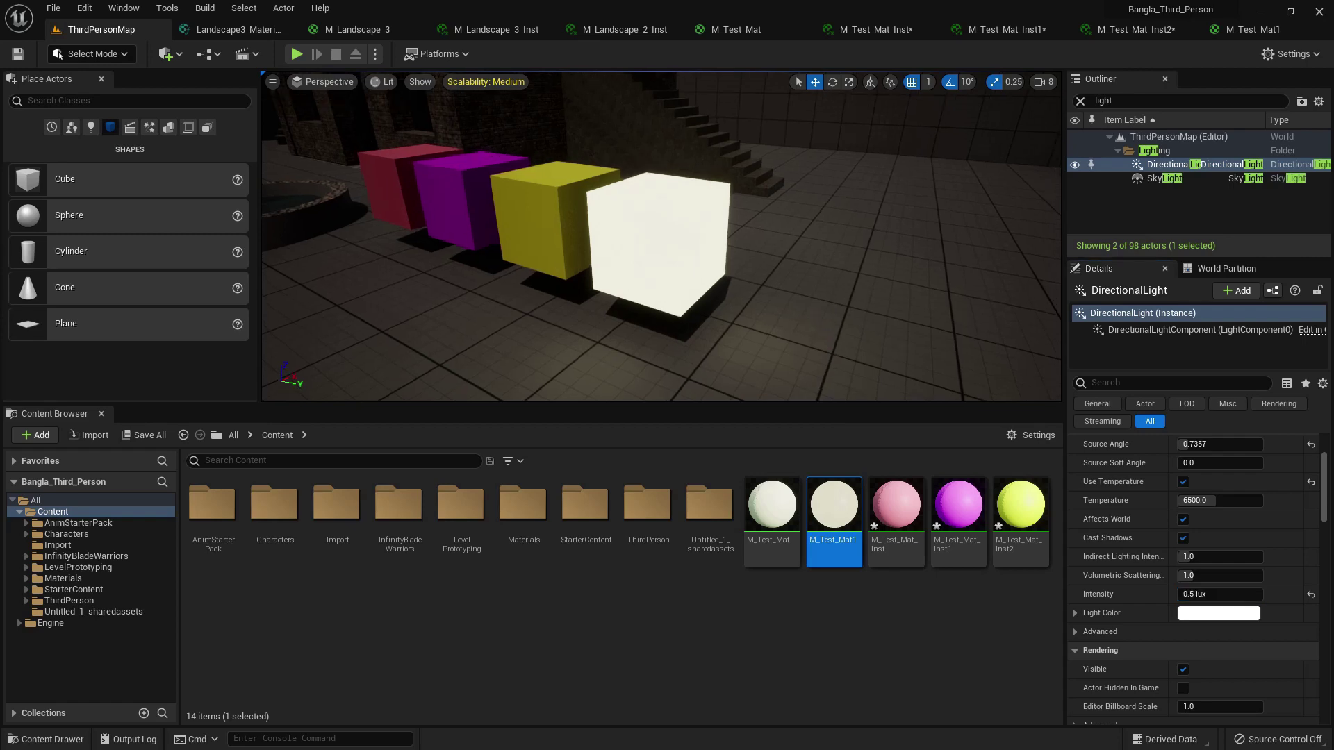
{"action": "scroll", "coordinate": [776, 296], "scroll_direction": "down", "scroll_amount": 3}
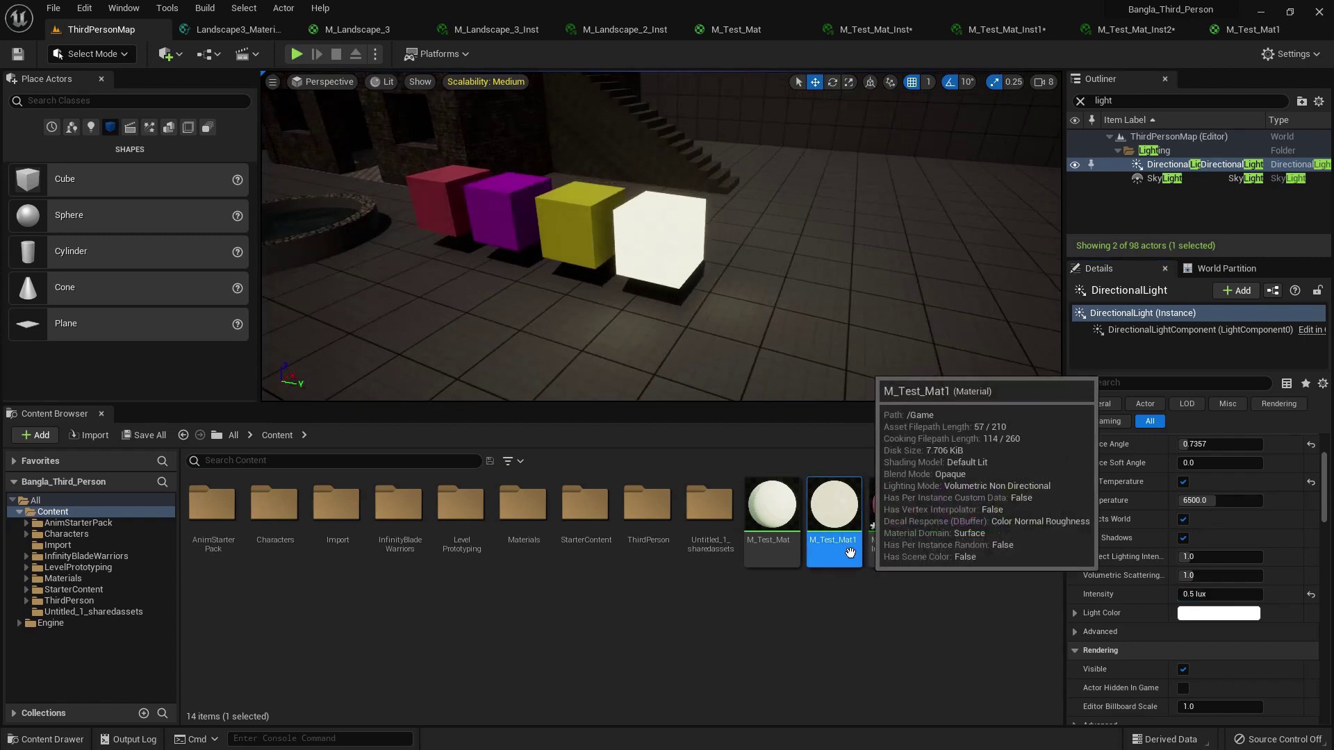
Open M_Test_Mat1 and add a Multiply node fed by the Base Color parameter through its A input.
{"action": "double_click", "coordinate": [838, 526]}
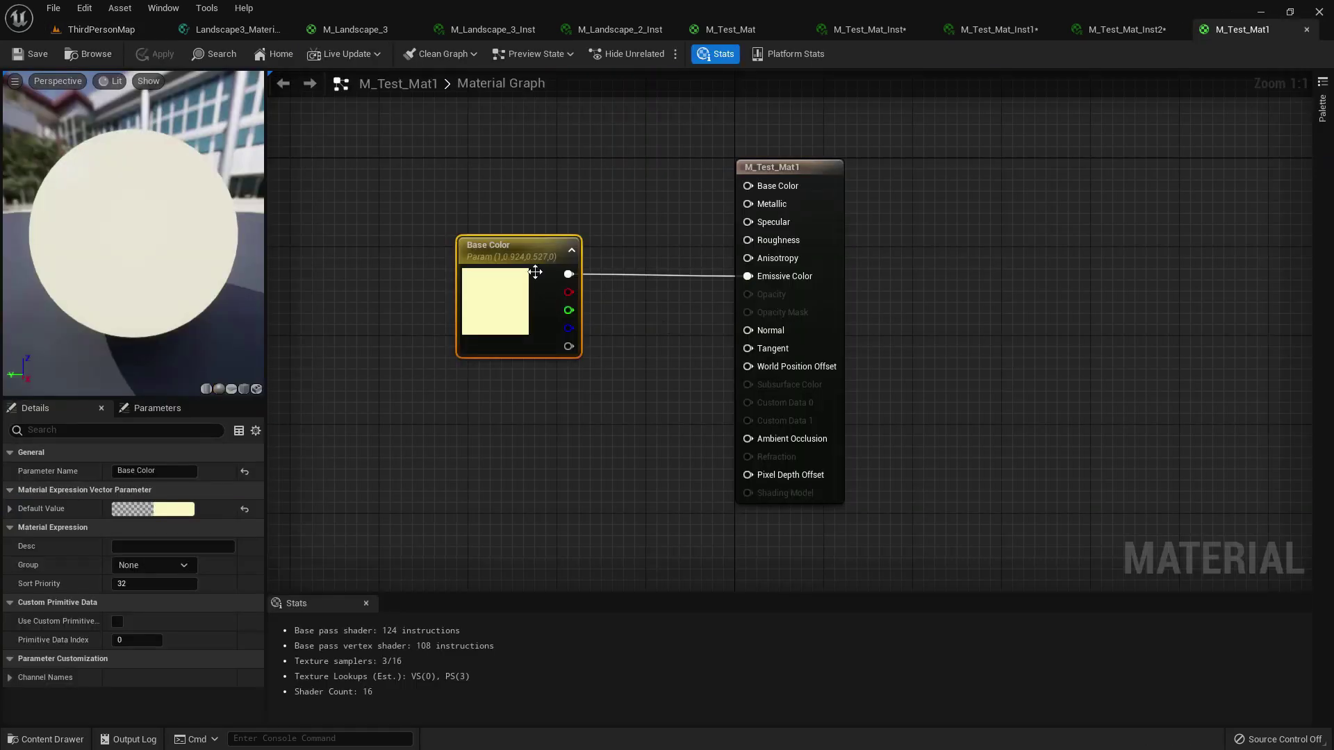
{"action": "mouse_move", "coordinate": [545, 272]}
{"action": "left_mouse_down"}
{"action": "mouse_move", "coordinate": [445, 272]}
{"action": "mouse_move", "coordinate": [536, 273]}
{"action": "left_mouse_up"}
{"action": "type", "text": "multi"}
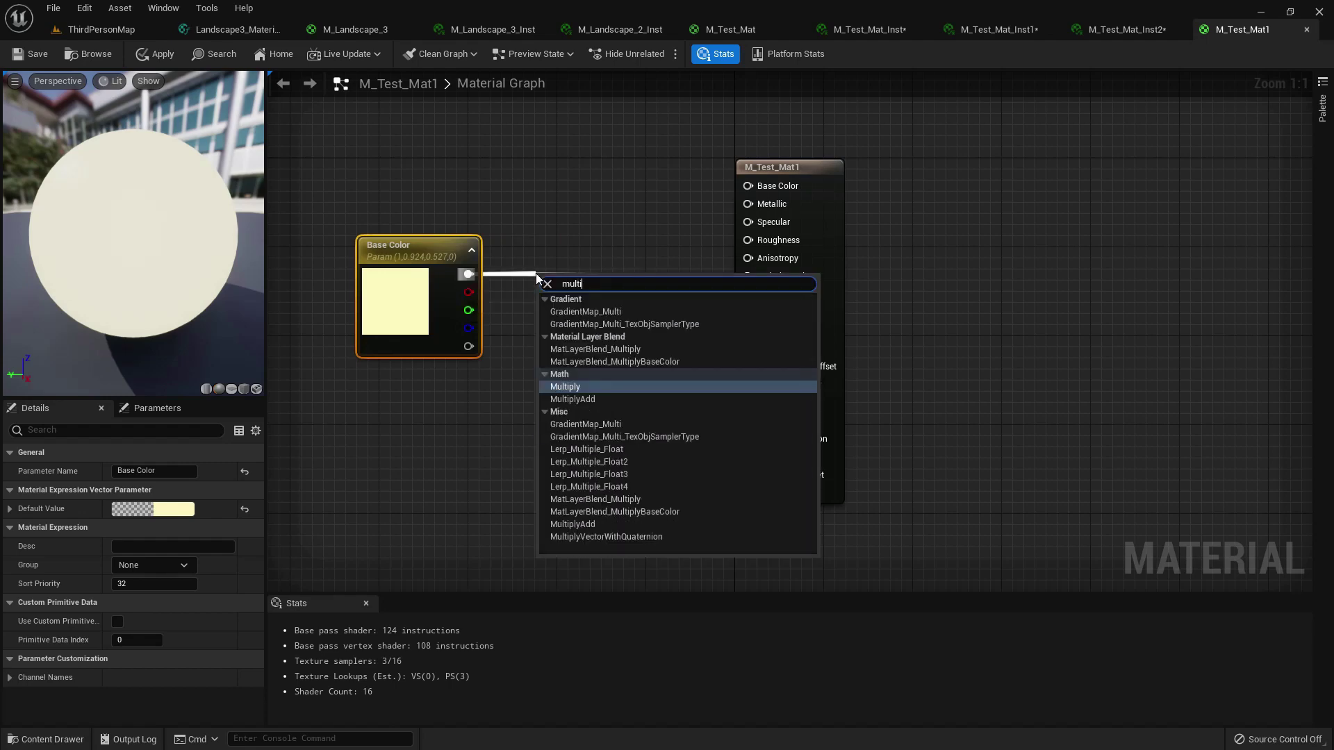
{"action": "key", "text": "Return"}
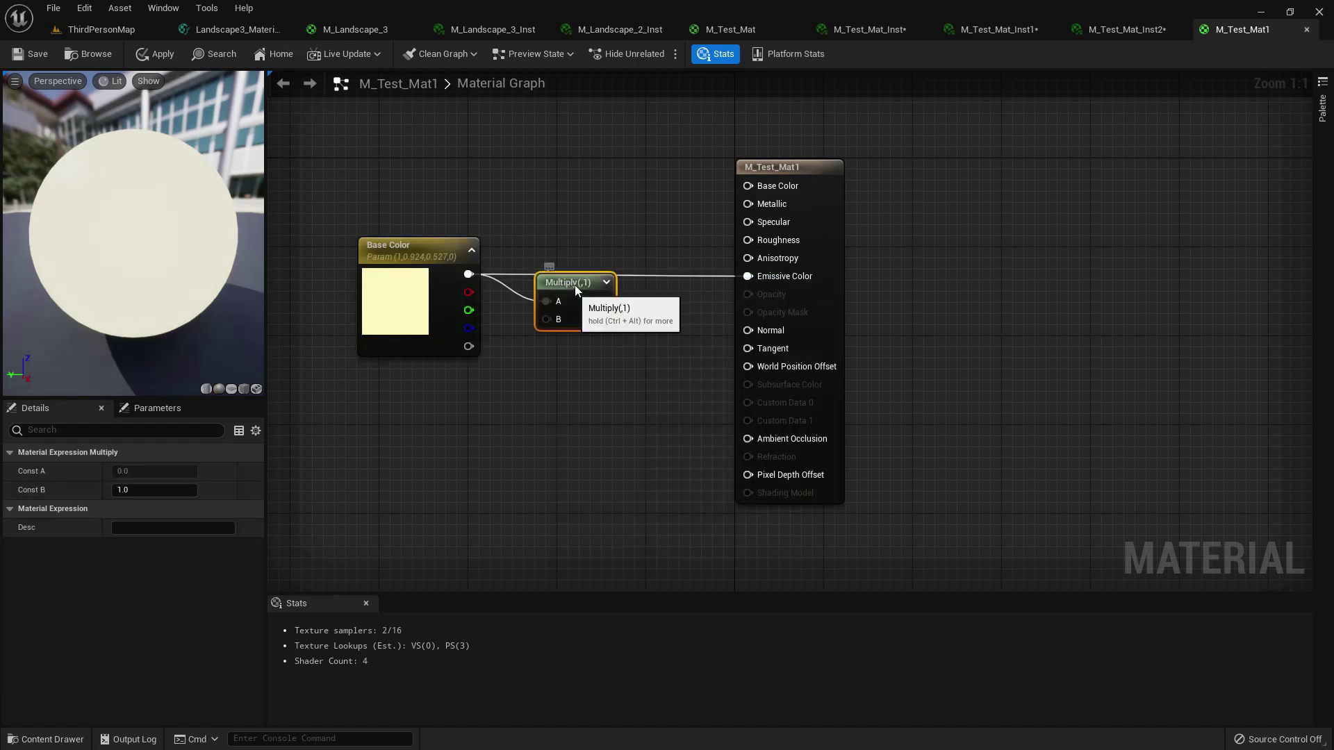
{"action": "right_click", "coordinate": [402, 402]}
{"action": "type", "text": "s"}
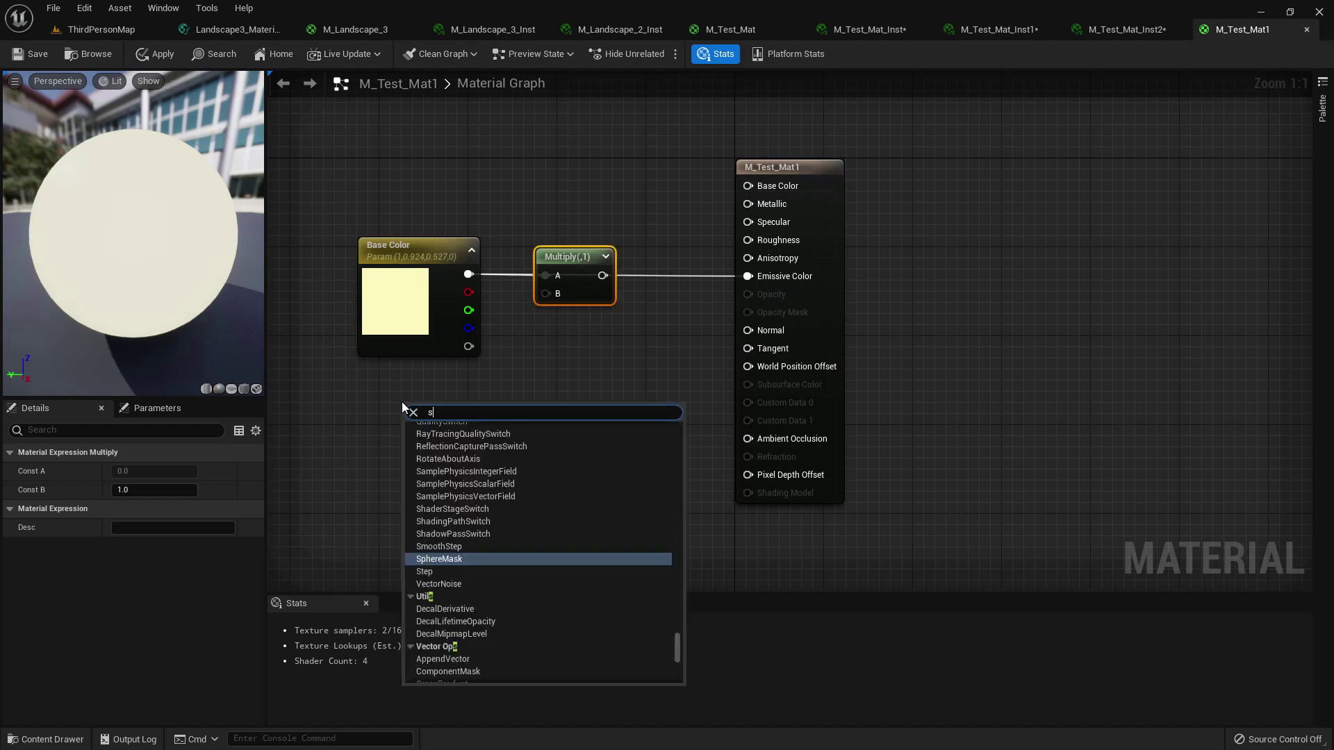
{"action": "type", "text": "cale"}
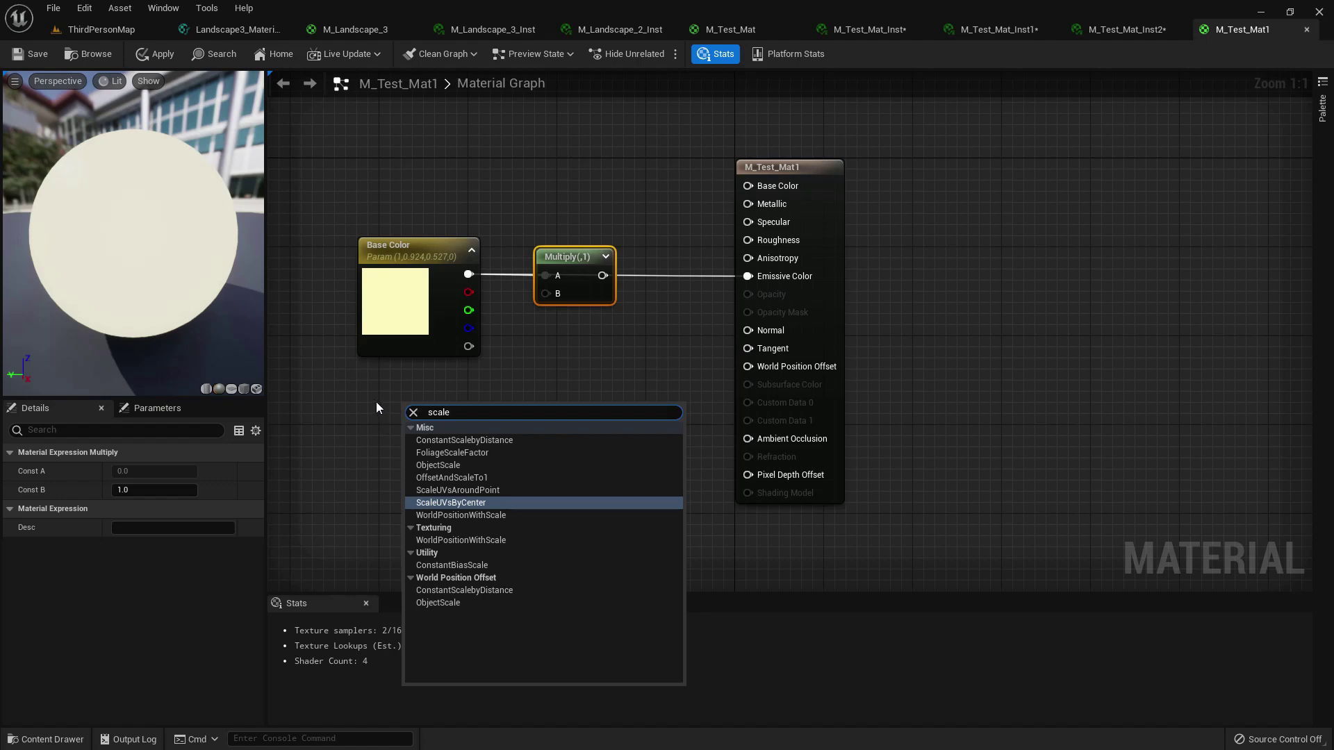
{"action": "left_click", "coordinate": [414, 412]}
Add a scalar parameter named Scale below the Base Color node.
{"action": "key", "text": "s"}
{"action": "left_click", "coordinate": [424, 411]}
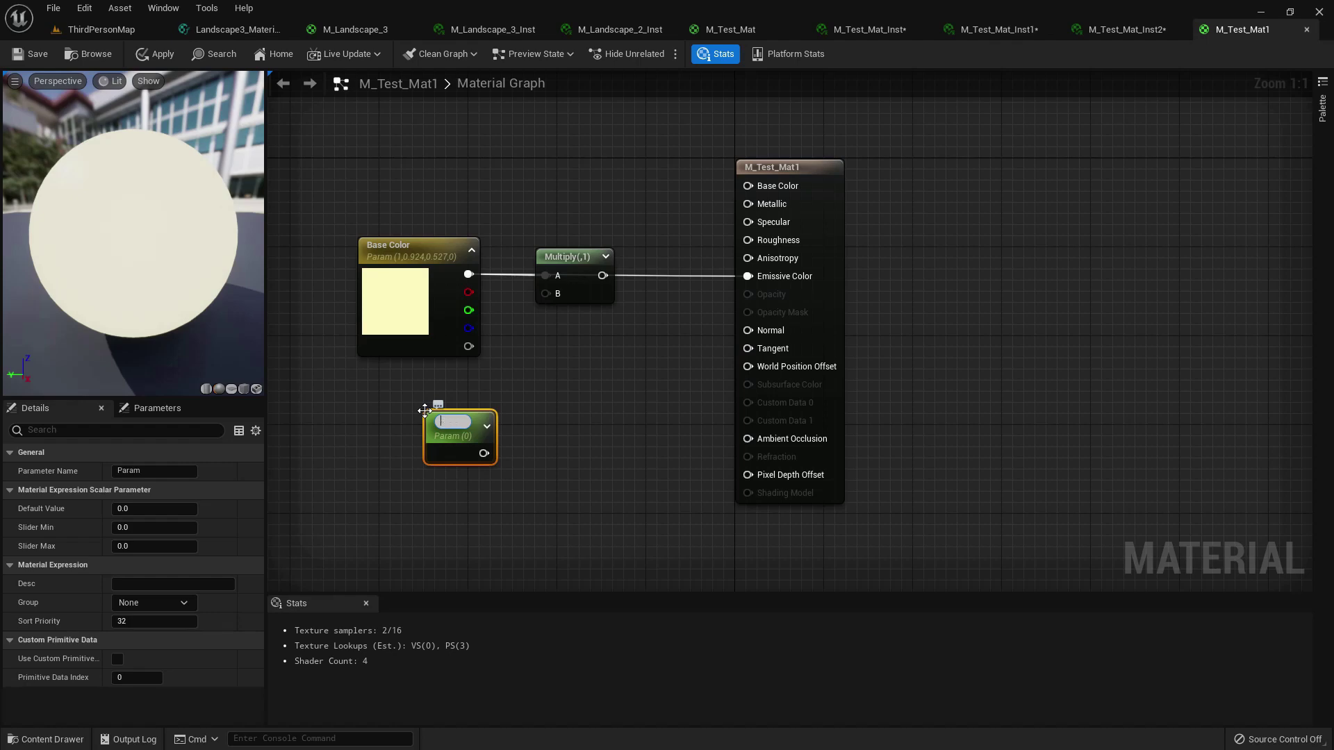
{"action": "key", "text": "Return"}
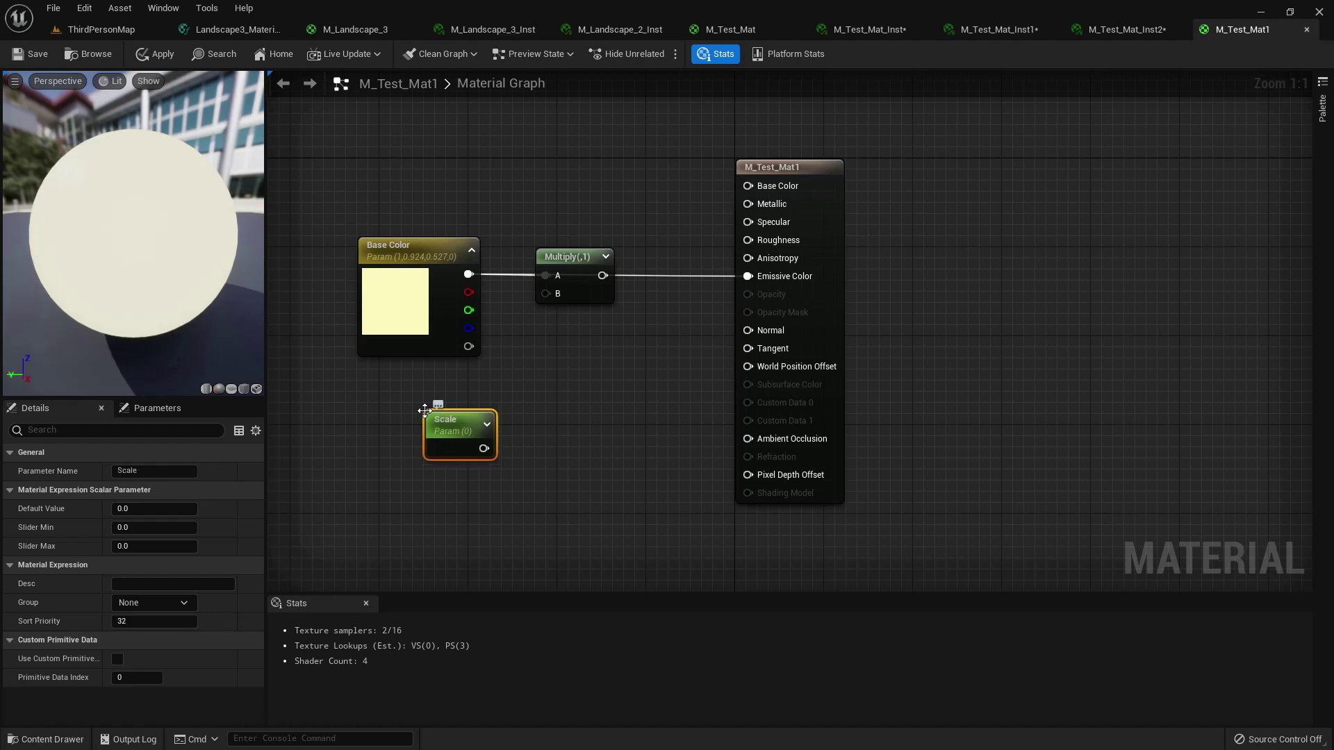
Connect Scale to Multiply's B input and Multiply's output to Emissive Color, and save the material.
{"action": "left_click_drag", "start_coordinate": [461, 431], "coordinate": [748, 276]}
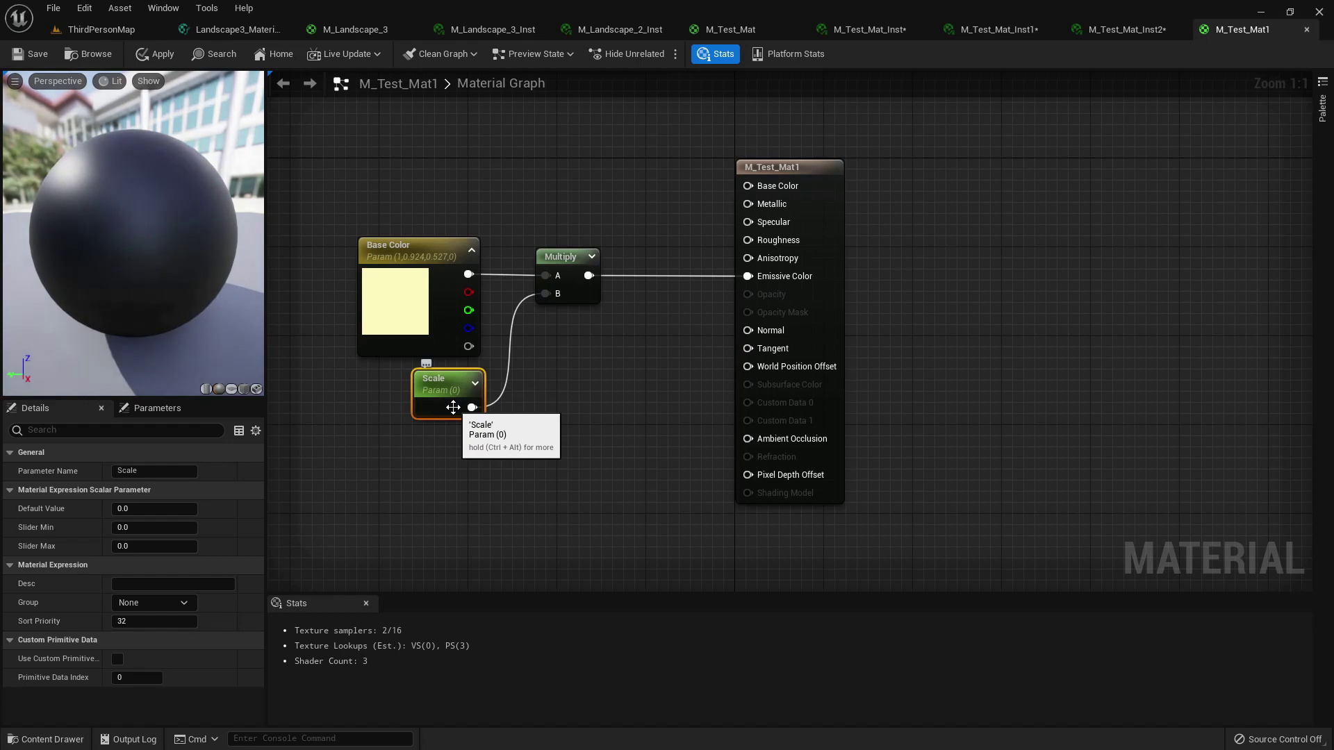
{"action": "left_click", "coordinate": [35, 56]}
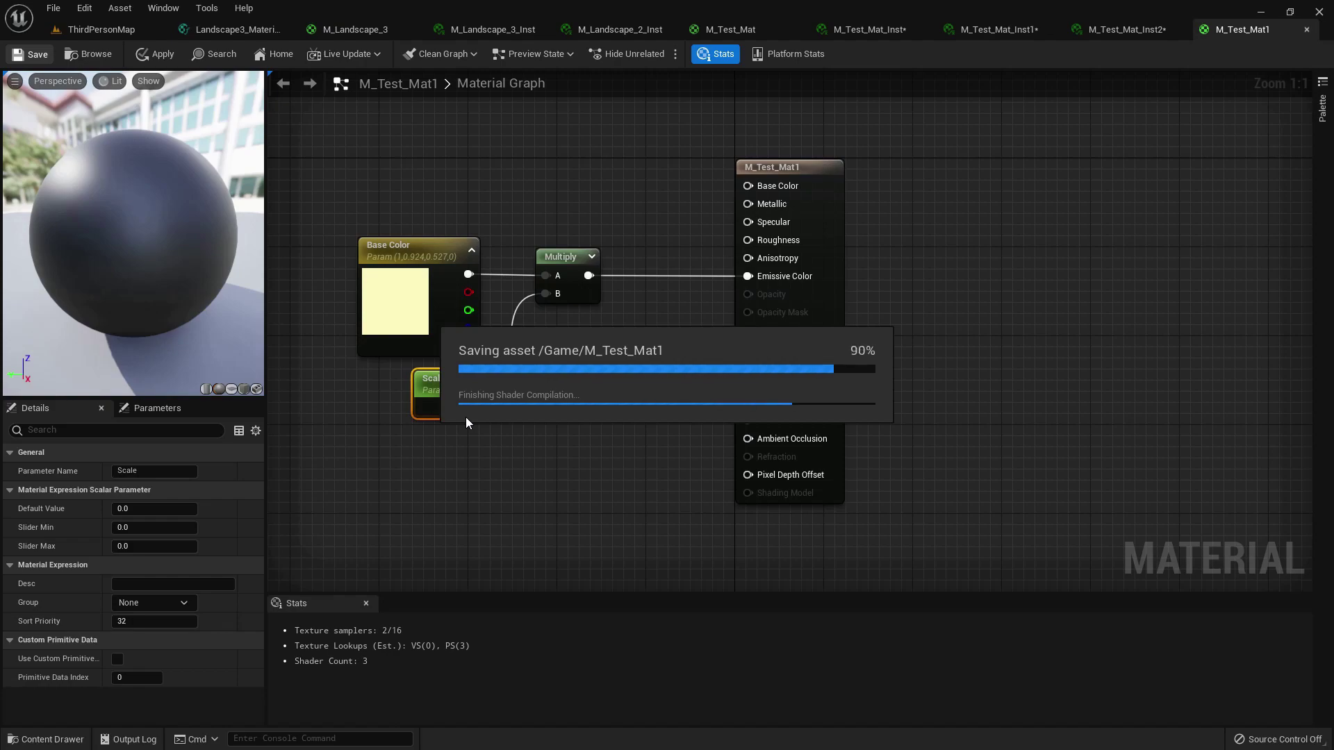
Create a material instance from M_Test_Mat1 in the Content folder, accepting the suggested name, and open it.
{"action": "left_click", "coordinate": [101, 29]}
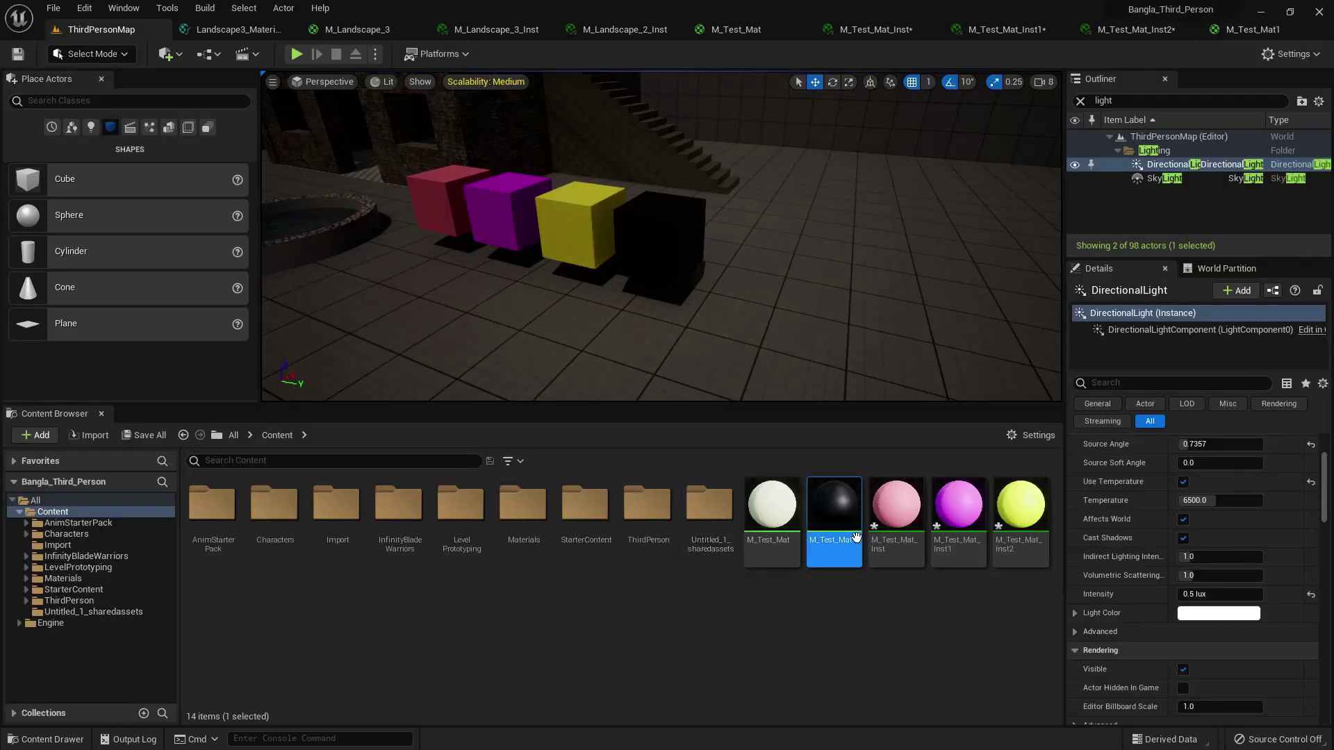
{"action": "right_click", "coordinate": [837, 517]}
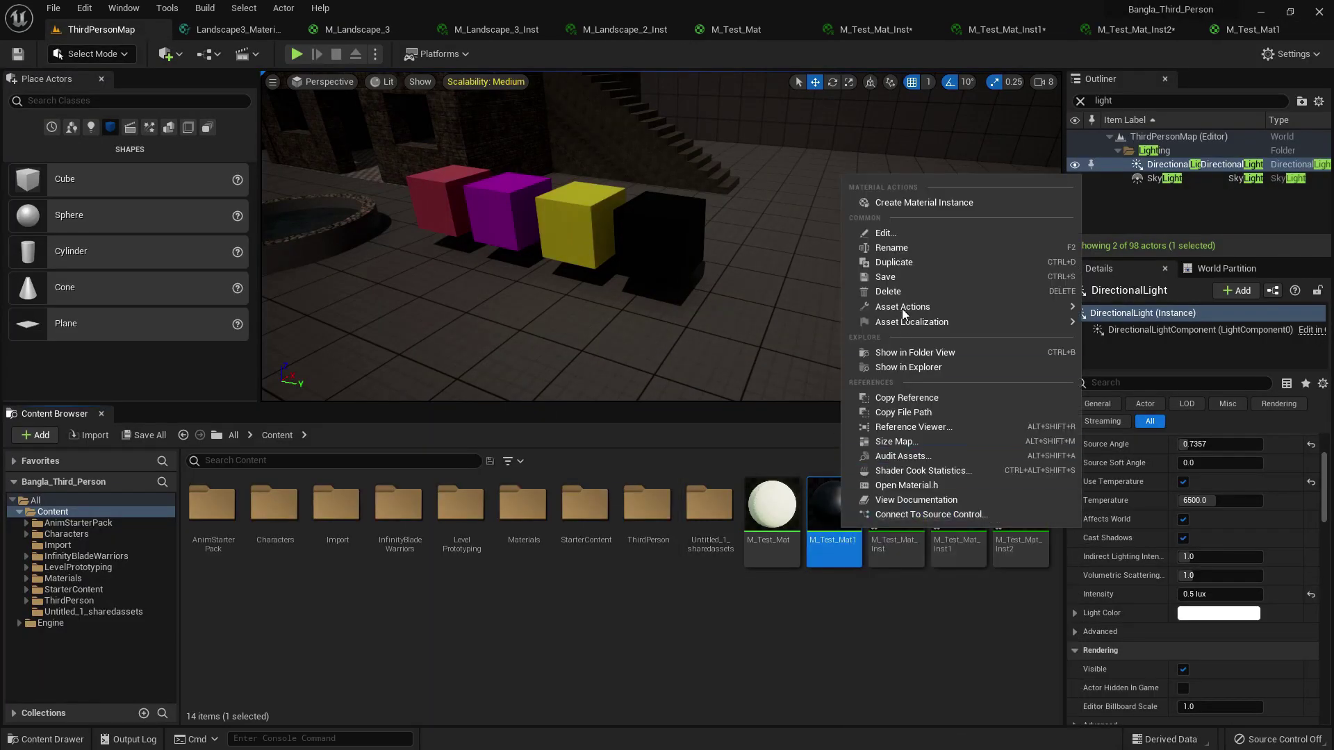
{"action": "left_click", "coordinate": [924, 203]}
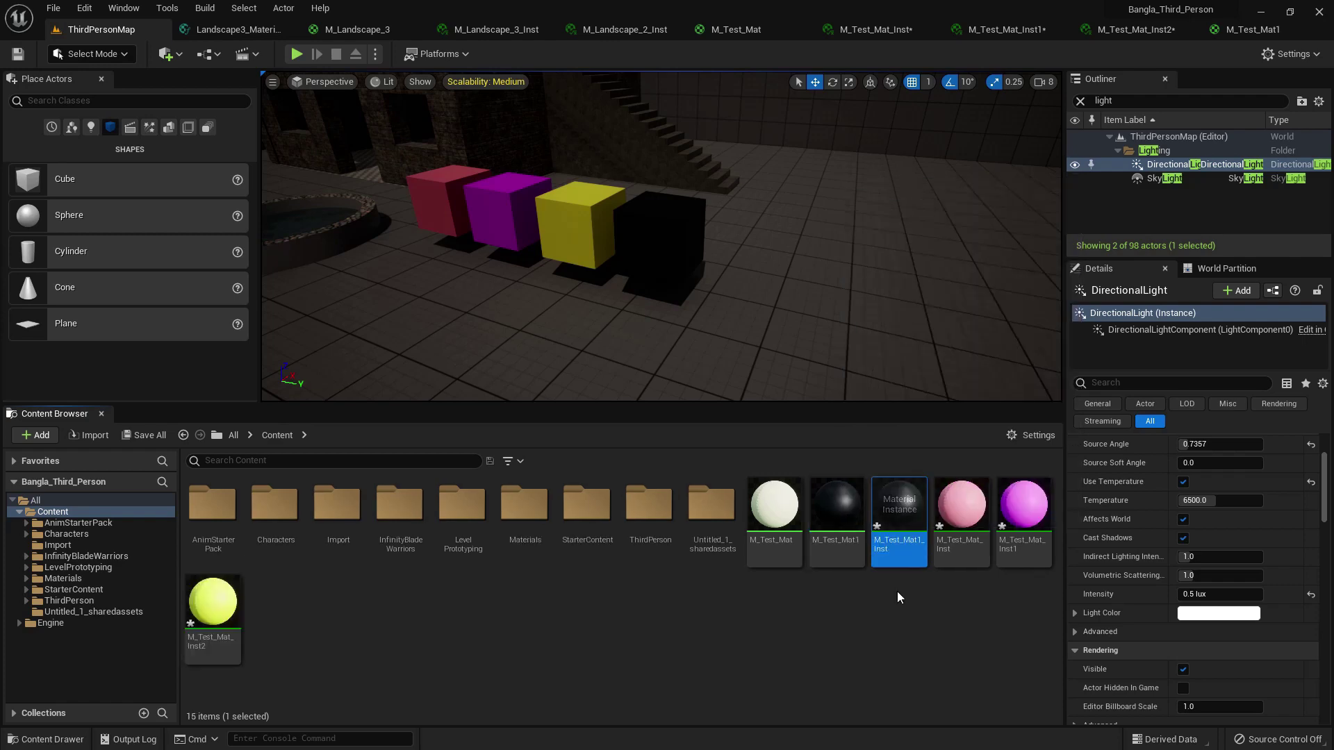
{"action": "double_click", "coordinate": [894, 535]}
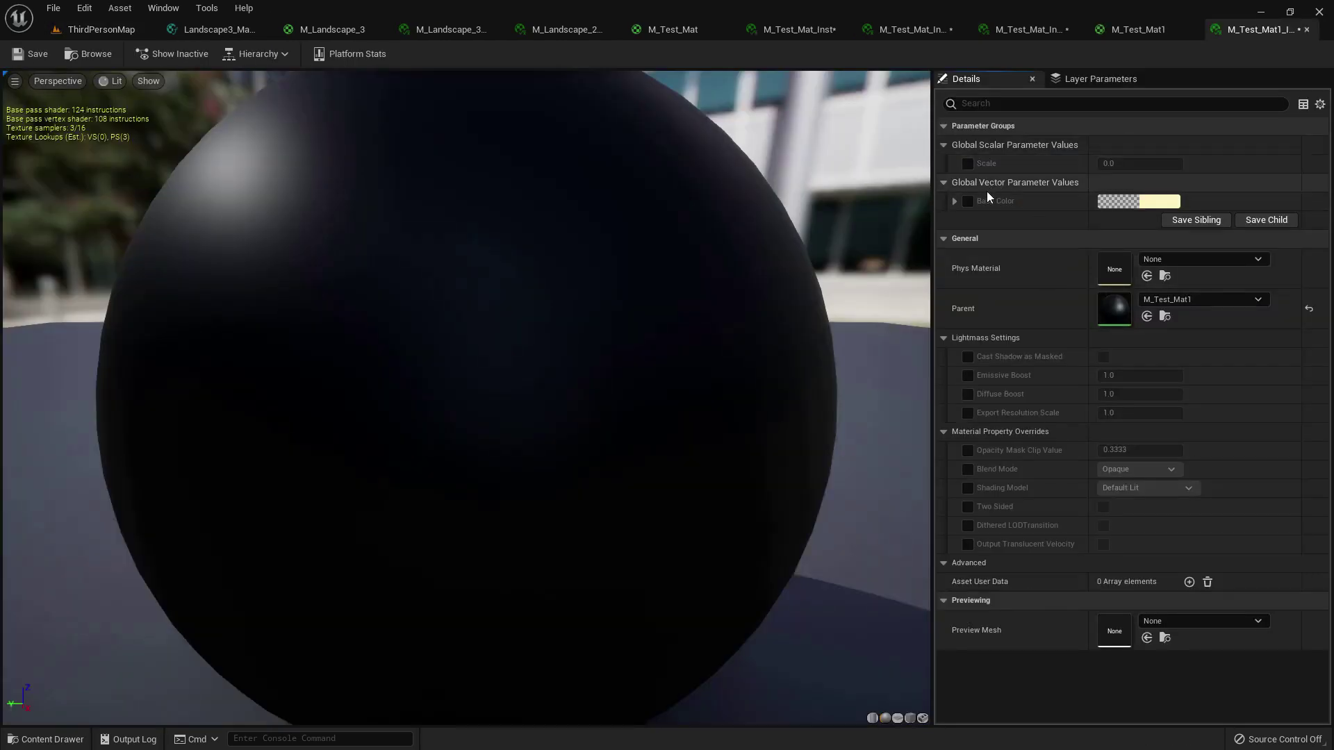
In M_Test_Mat1_Inst, enable the Scale and Base Color overrides, set Scale to 100, and save the instance.
{"action": "left_click", "coordinate": [968, 164]}
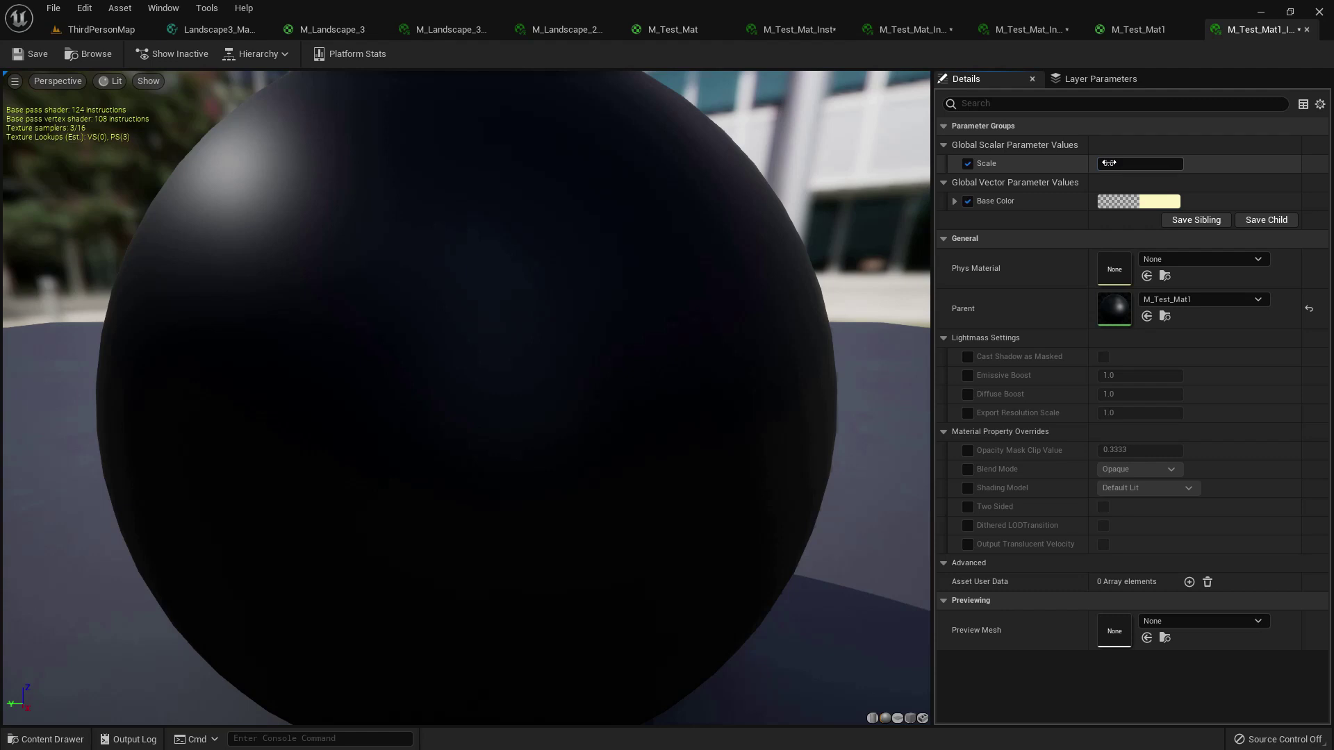
{"action": "key", "text": "Return"}
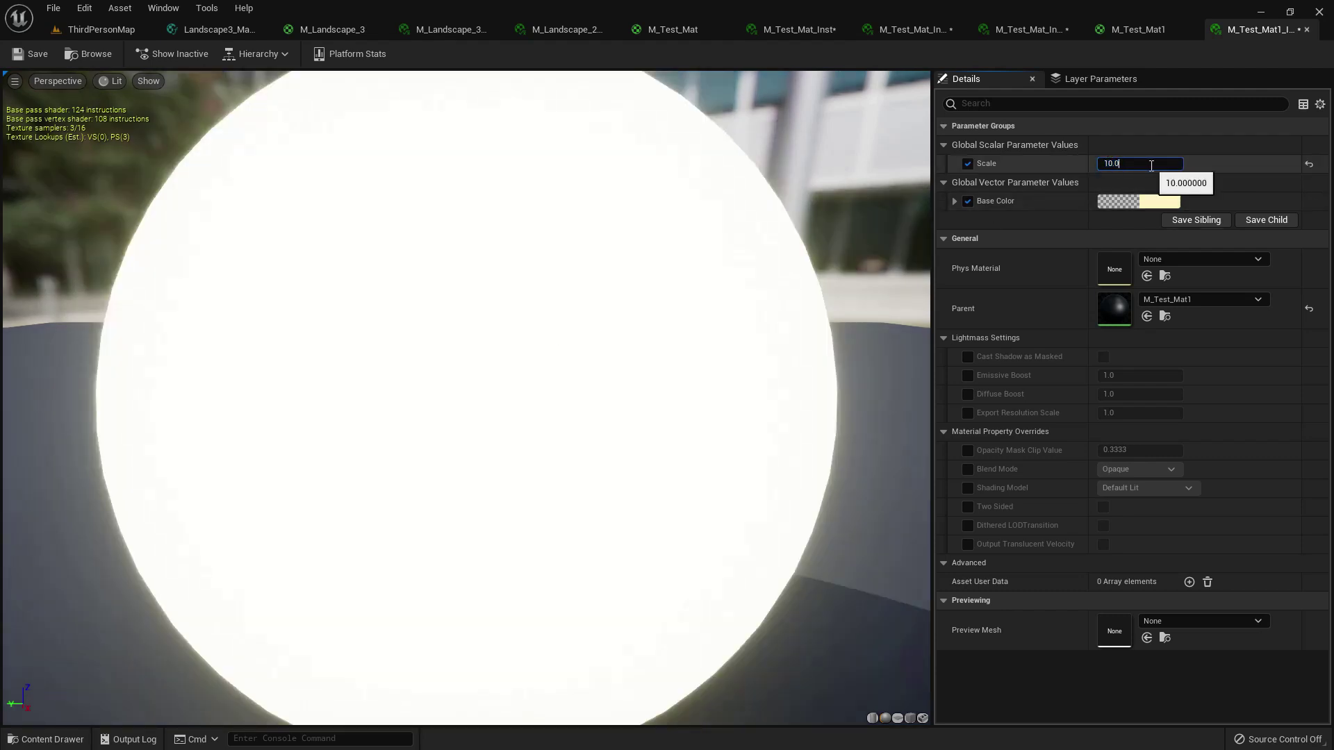
{"action": "type", "text": "100"}
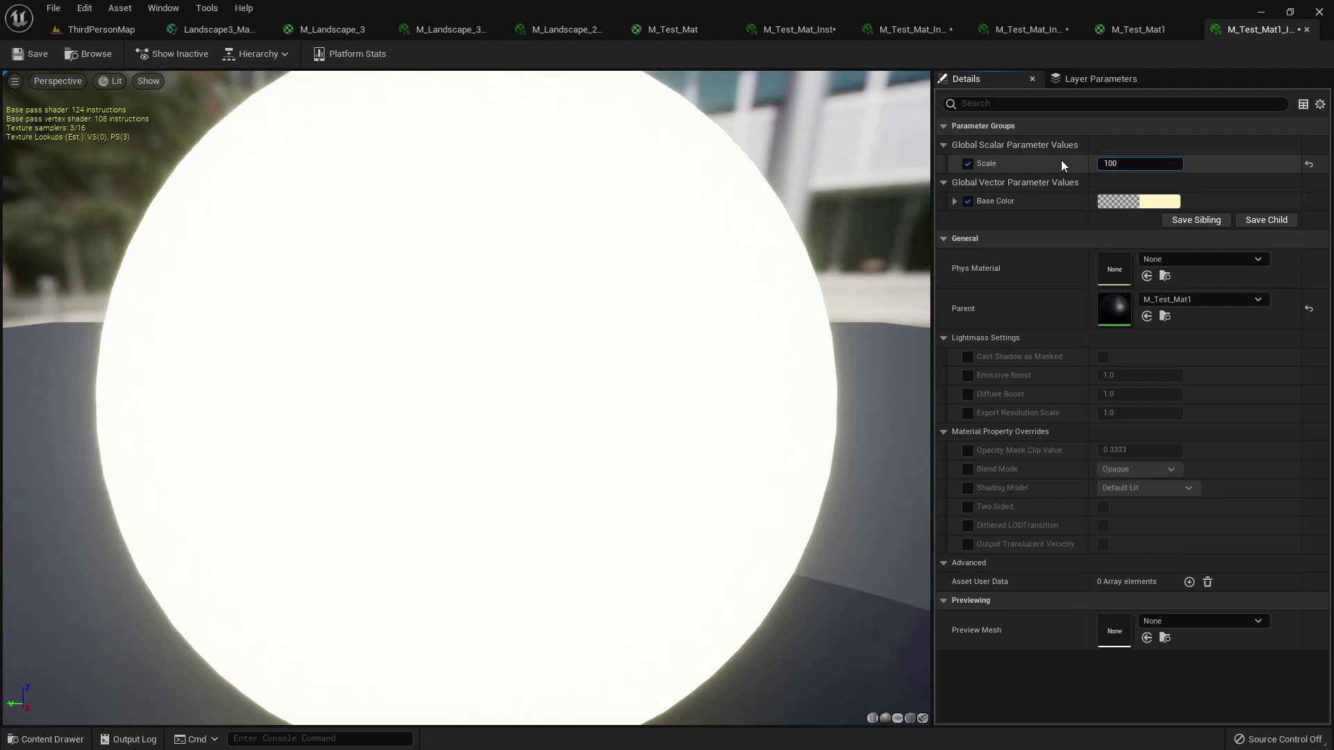
{"action": "key", "text": "Return"}
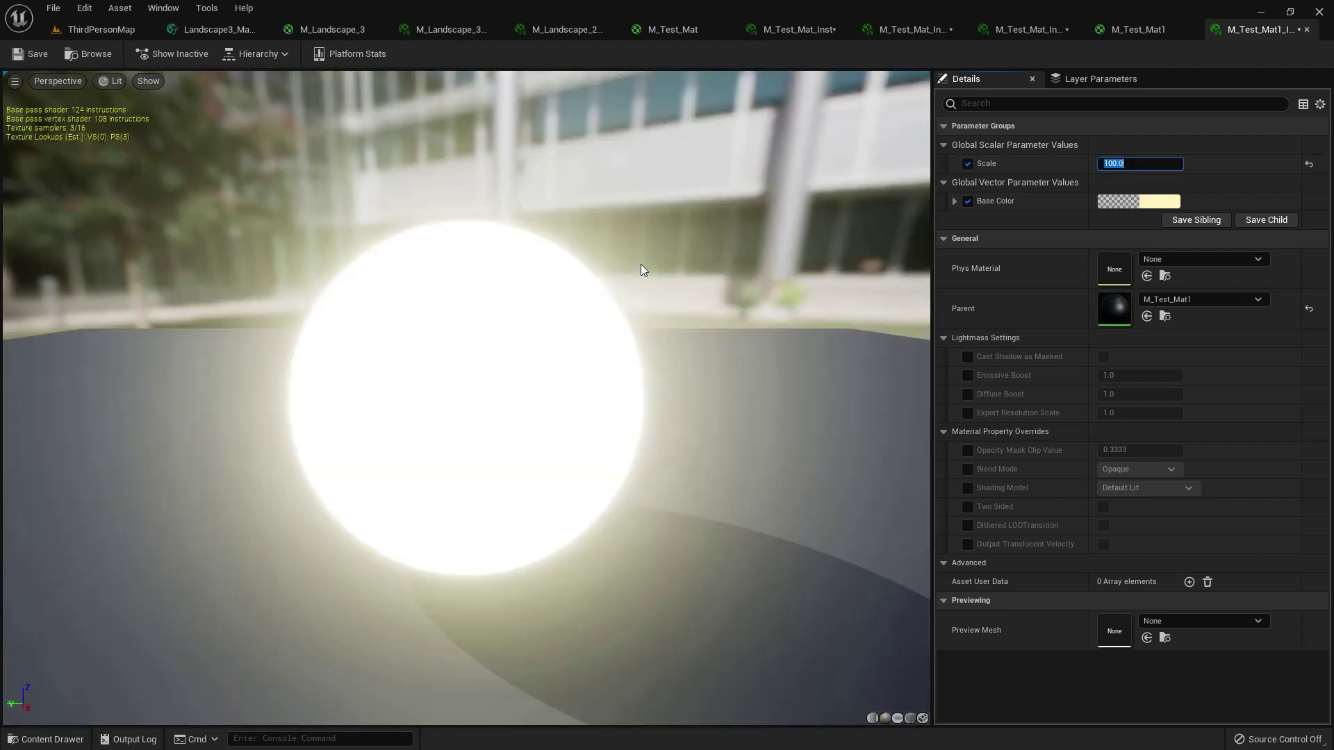
{"action": "left_click", "coordinate": [47, 57]}
Apply M_Test_Mat1_Inst to the black fourth cube in the level.
{"action": "left_click", "coordinate": [97, 29]}
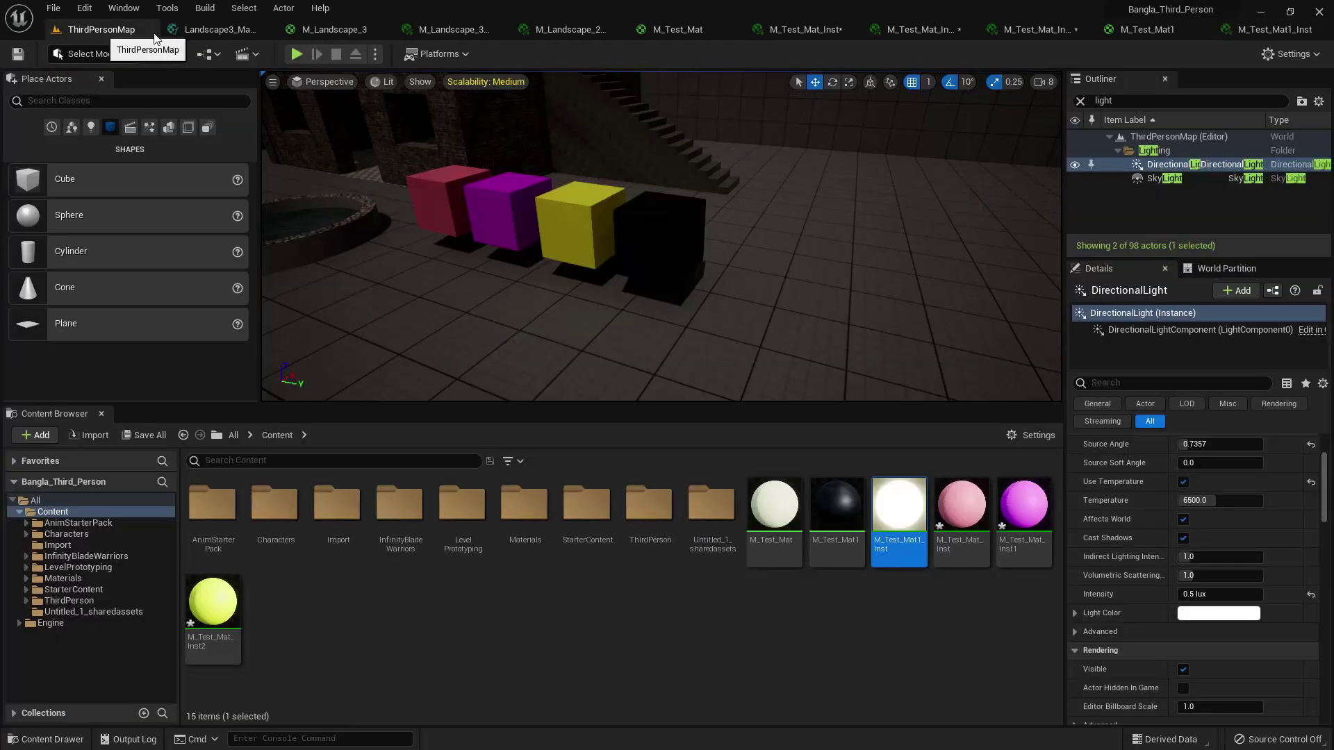
{"action": "left_click_drag", "start_coordinate": [899, 508], "coordinate": [667, 257]}
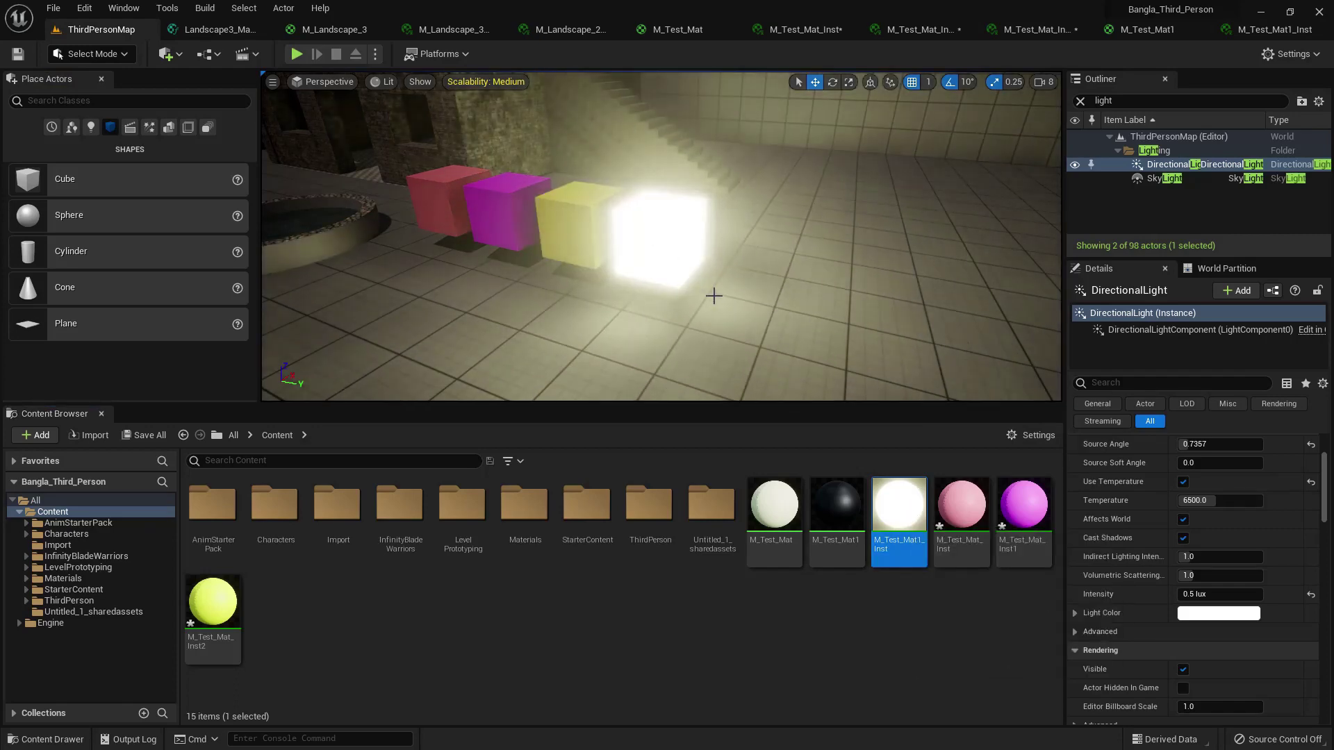
{"action": "left_click_drag", "start_coordinate": [911, 291], "coordinate": [895, 282], "text": "alt"}
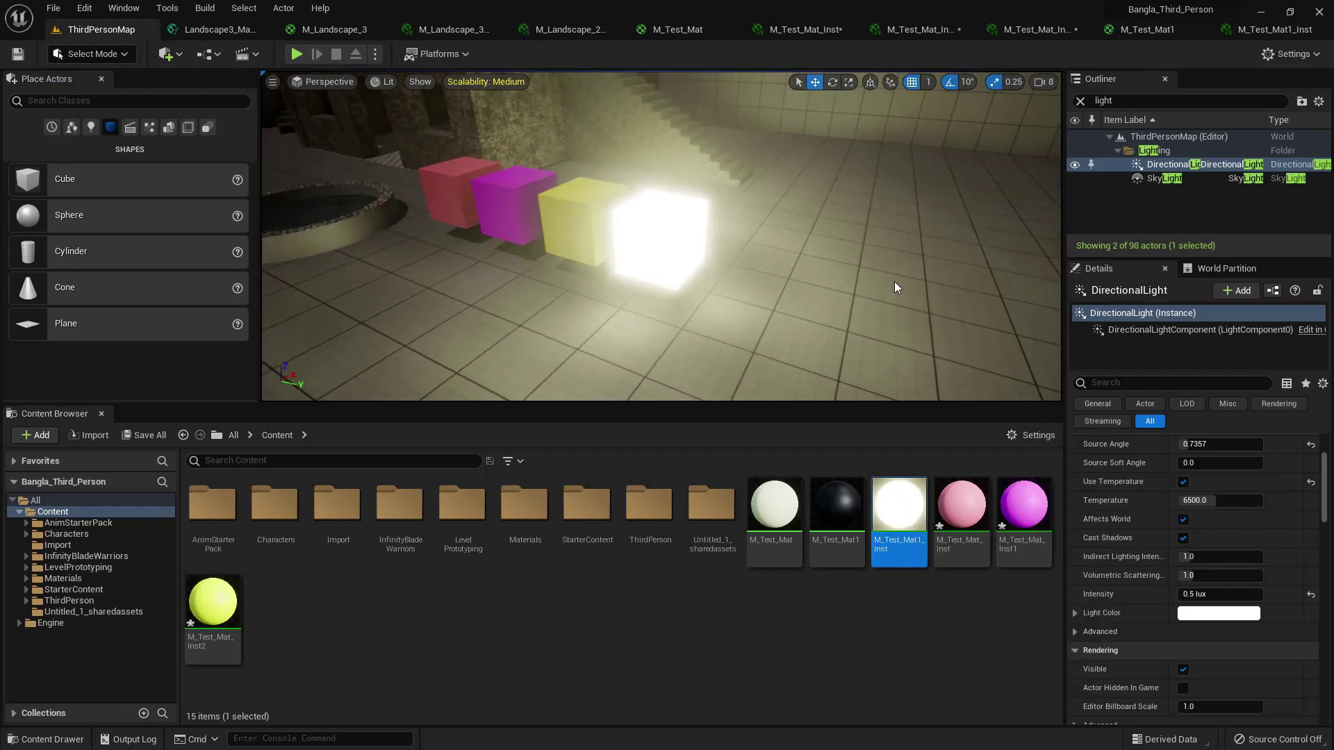
Duplicate the glowing cube along the green Y axis, leaving a gap beside the original.
{"action": "left_click", "coordinate": [659, 233]}
{"action": "left_click_drag", "start_coordinate": [708, 245], "coordinate": [877, 287], "text": "alt"}
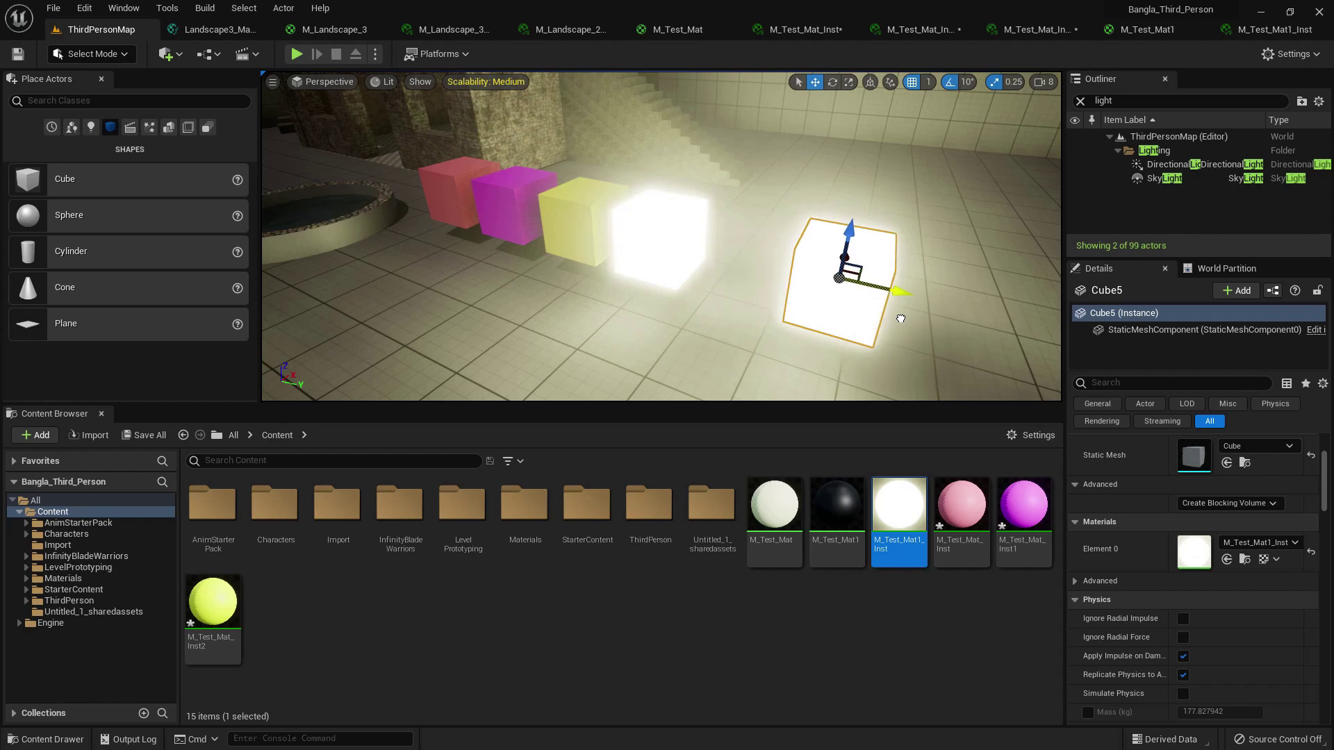
{"action": "scroll", "coordinate": [715, 289], "scroll_direction": "down", "scroll_amount": 3}
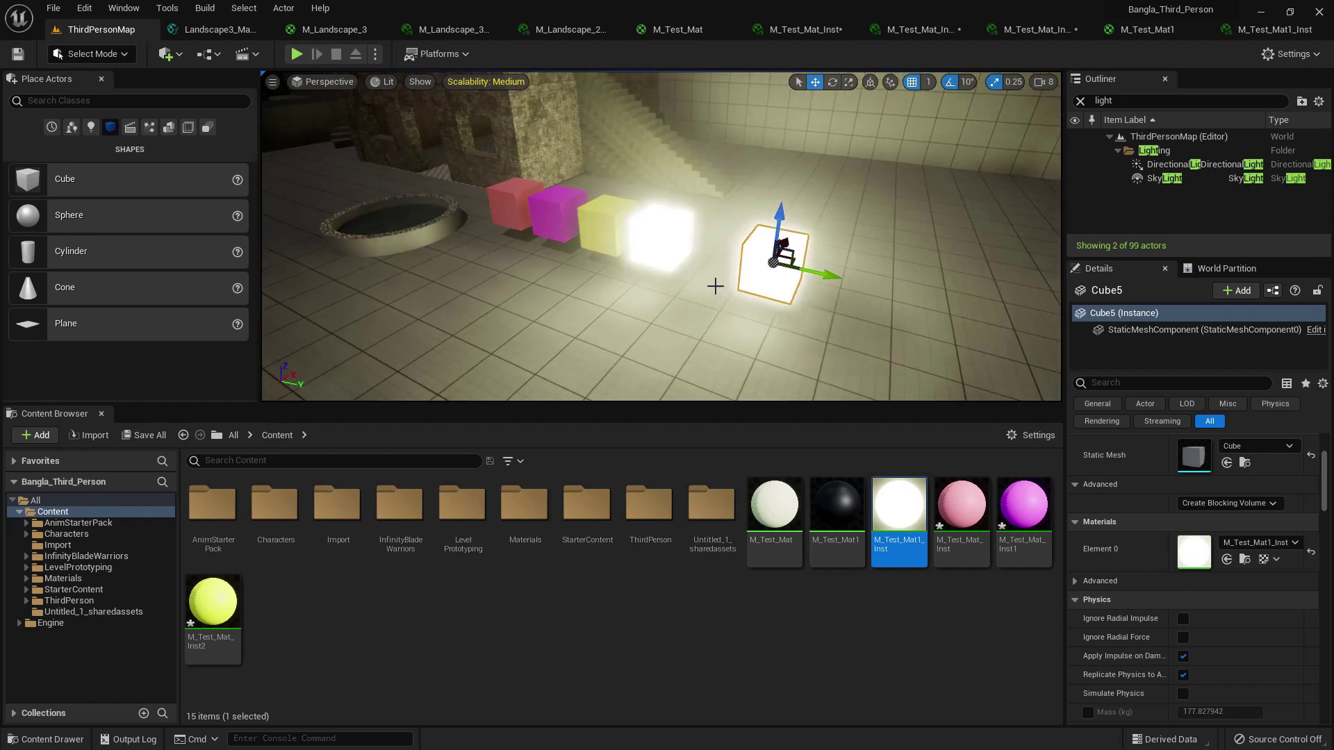
Create a second material instance from M_Test_Mat1, accepting the suggested name, and open it.
{"action": "right_click", "coordinate": [851, 513]}
{"action": "left_click", "coordinate": [925, 193]}
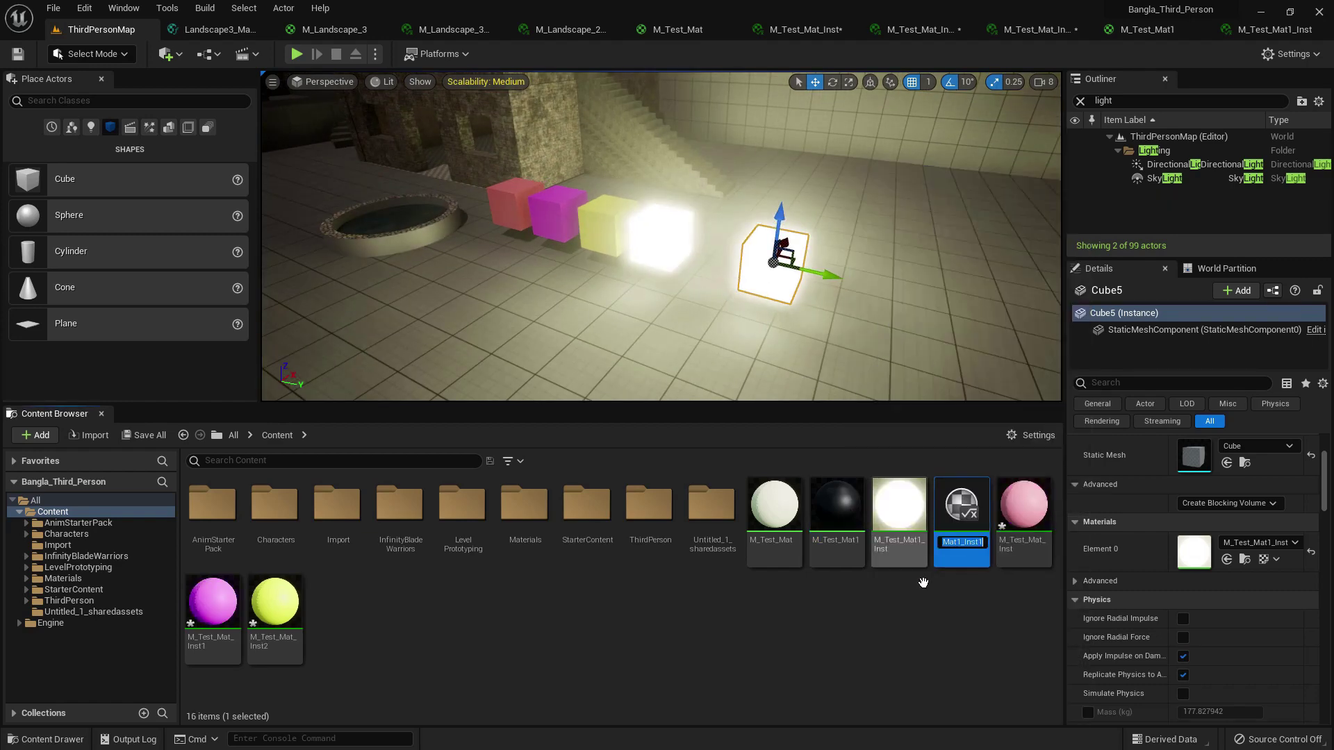
{"action": "double_click", "coordinate": [958, 526]}
Enable the Base Color and Scale overrides in the new M_Test_Mat1 instance and set Scale to 100.
{"action": "left_click", "coordinate": [968, 200]}
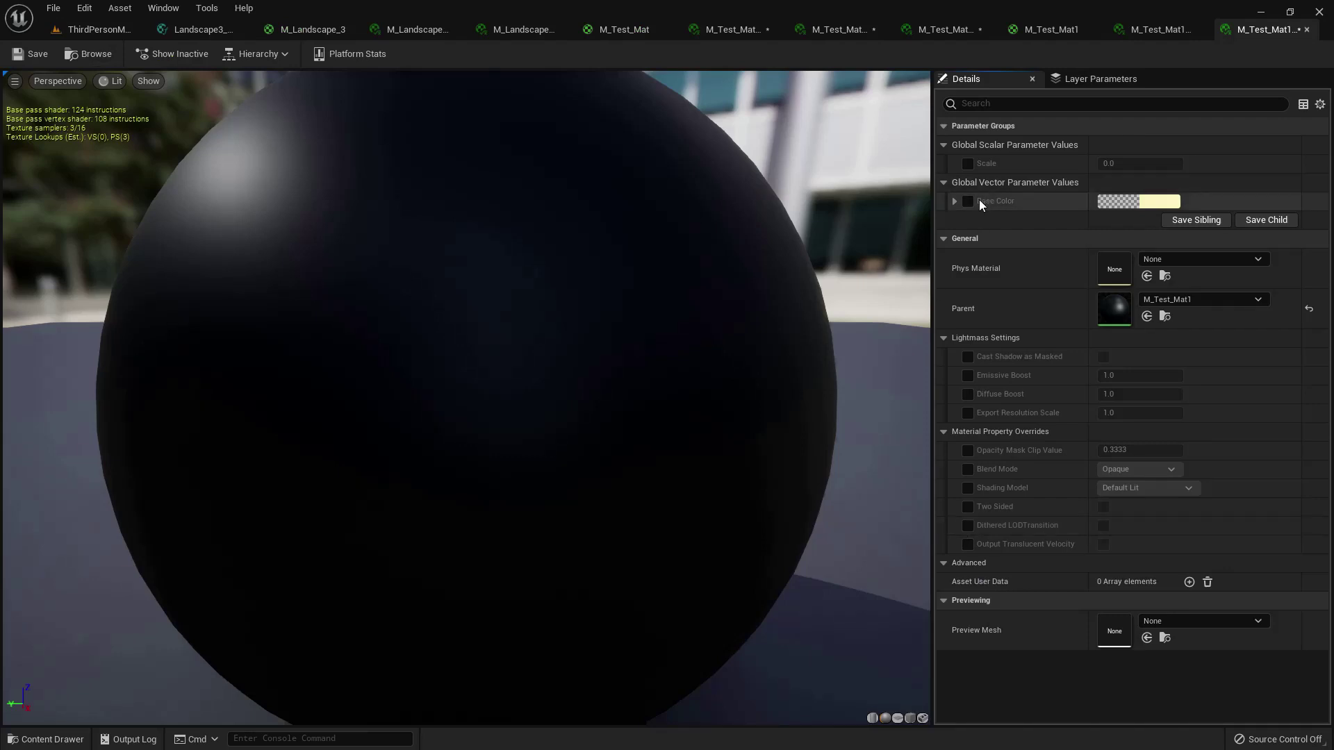
{"action": "left_click", "coordinate": [969, 166]}
{"action": "left_click", "coordinate": [1113, 167]}
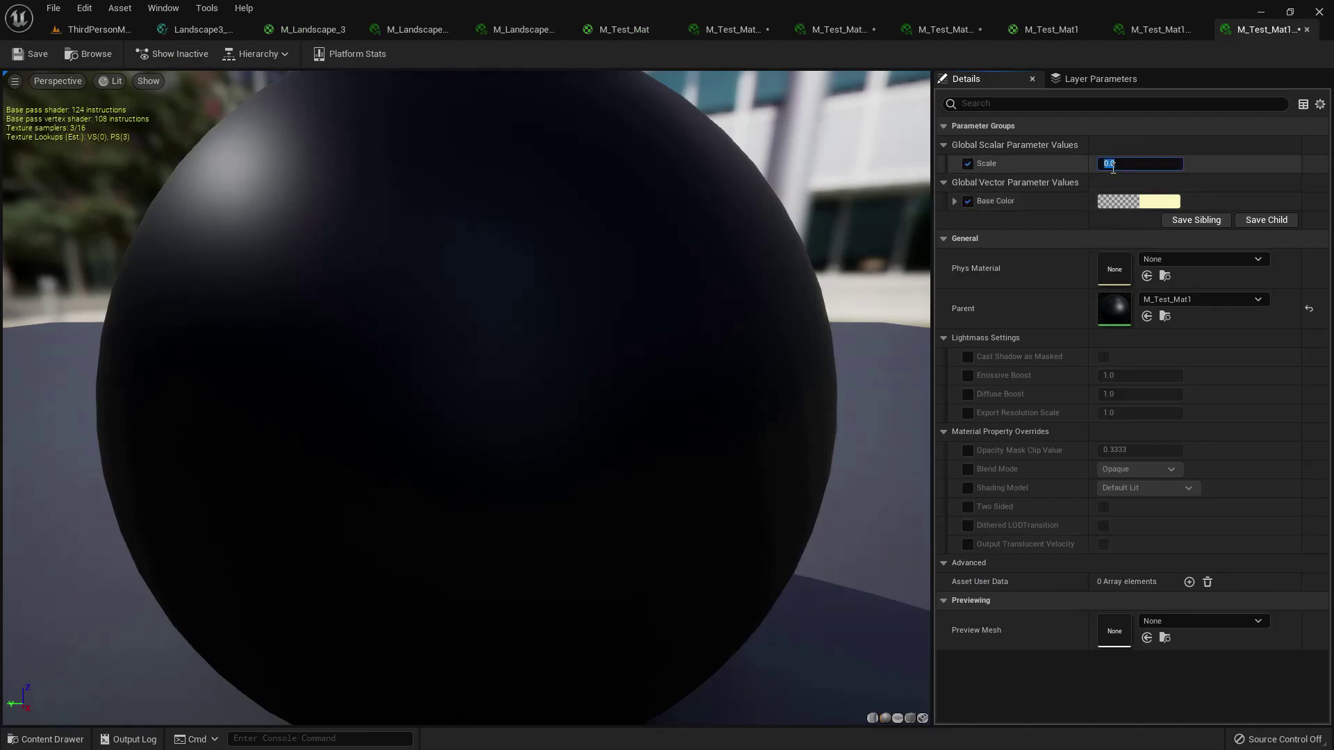
{"action": "key", "text": "Return"}
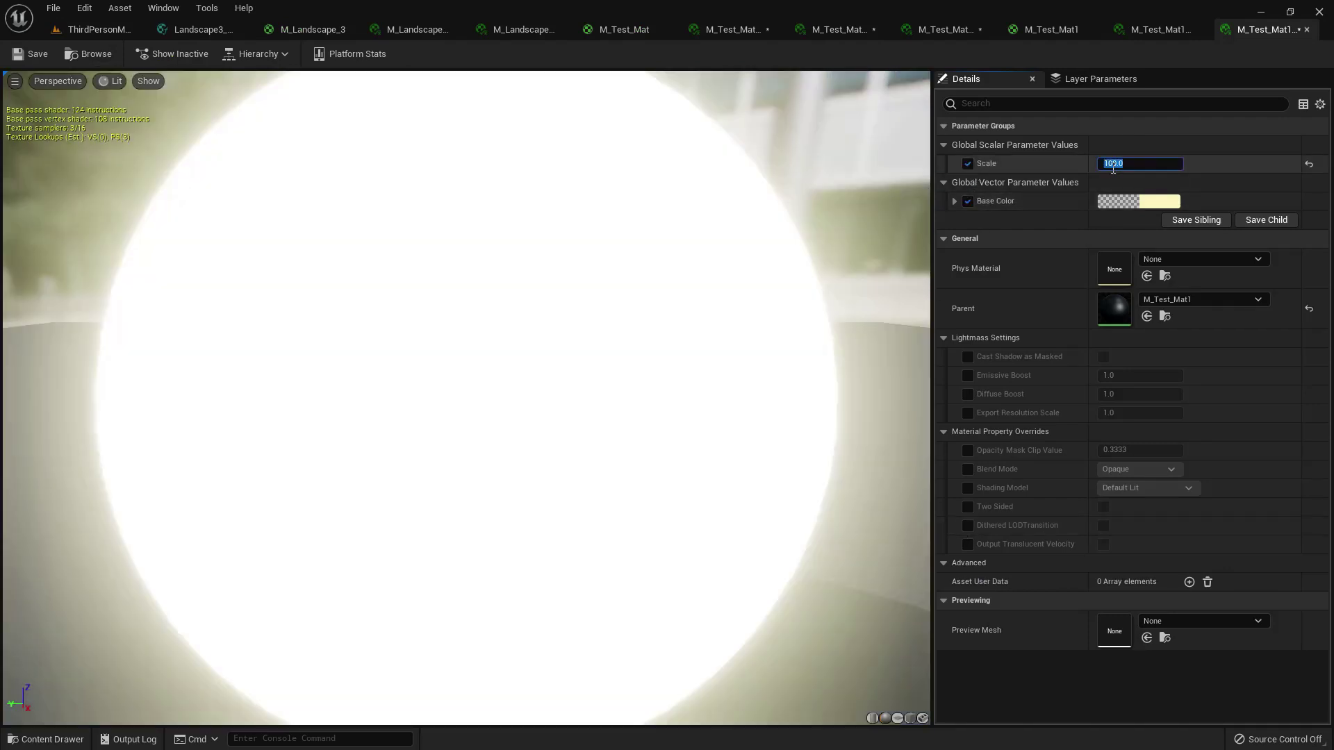
Set the instance's Base Color to a saturated pinkish red, about R 1.0, G 0.05, B 0.11, and save the instance.
{"action": "left_click", "coordinate": [1153, 206]}
{"action": "left_click_drag", "start_coordinate": [989, 319], "coordinate": [996, 326]}
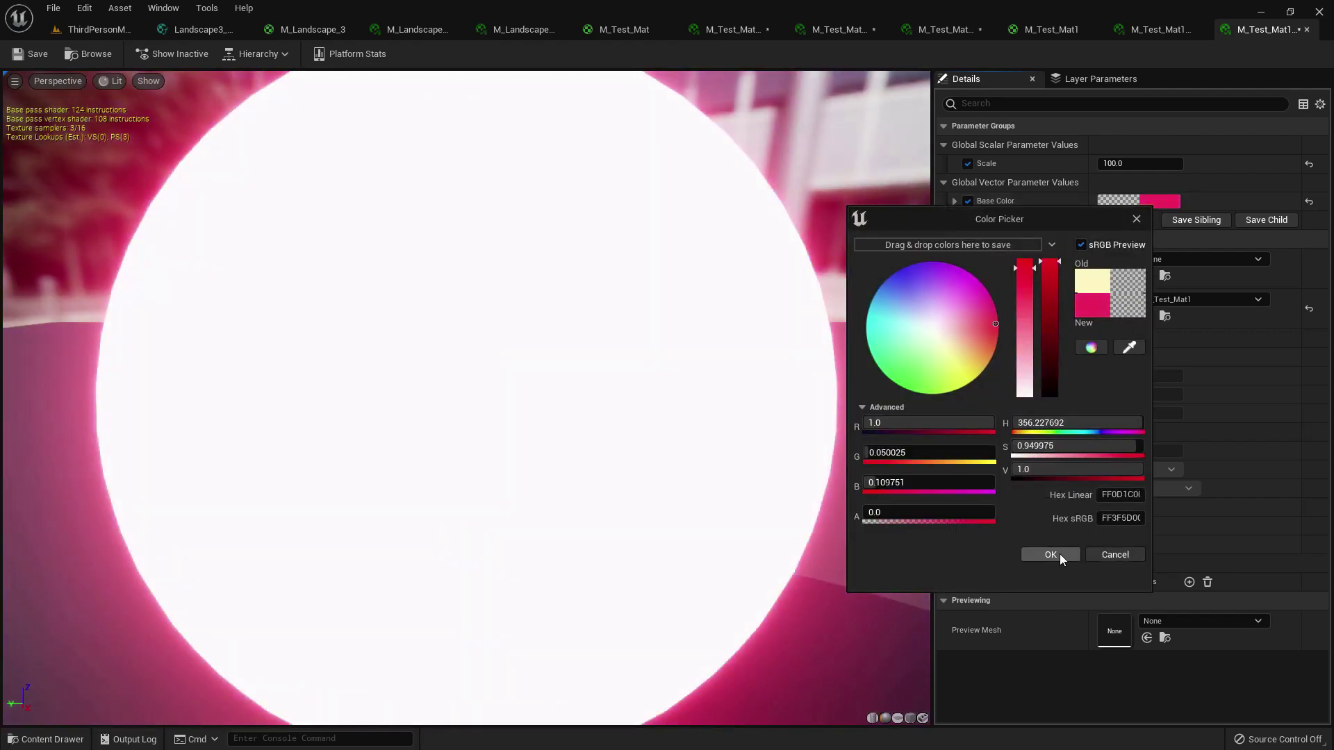
{"action": "left_click", "coordinate": [1050, 554]}
{"action": "scroll", "coordinate": [551, 435], "scroll_direction": "down", "scroll_amount": 5}
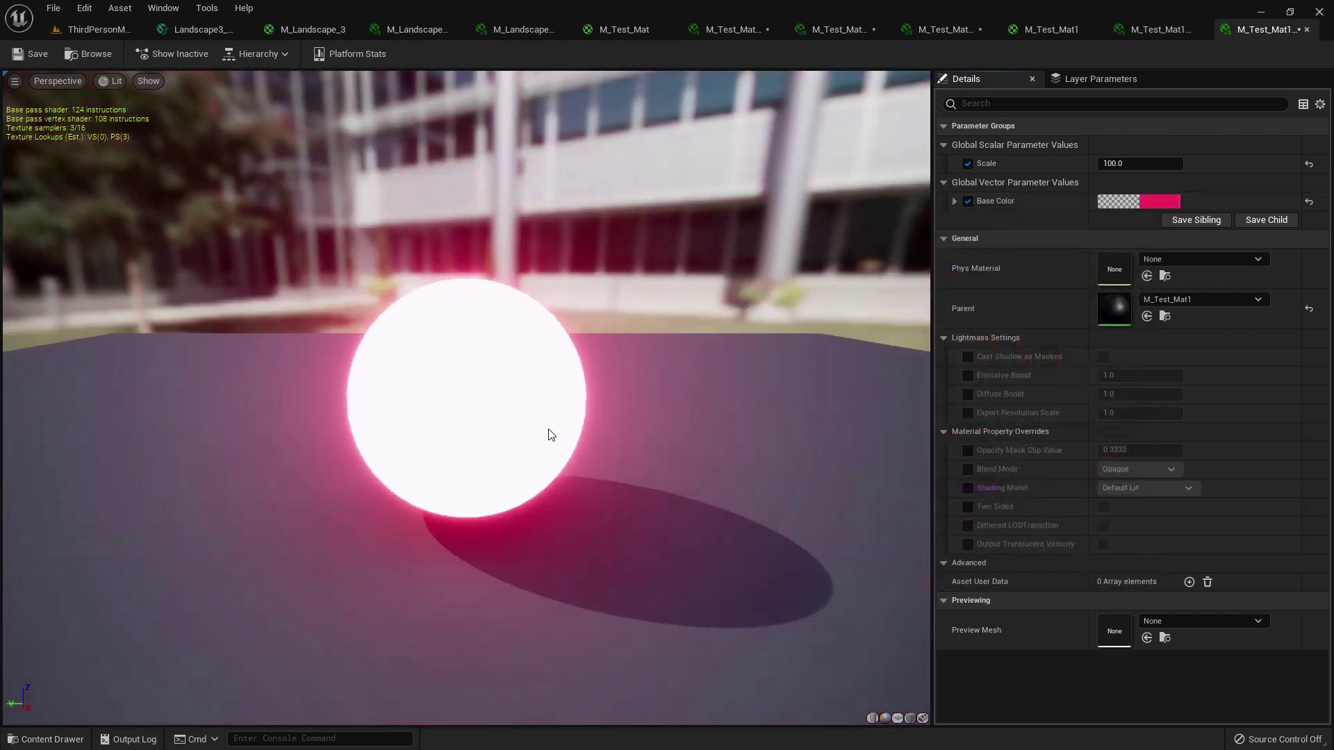
{"action": "left_click", "coordinate": [41, 54]}
Apply M_Test_Mat1_Inst1 to the duplicated glowing cube in the level and view its glow from different angles.
{"action": "left_click", "coordinate": [83, 31]}
{"action": "left_click_drag", "start_coordinate": [960, 521], "coordinate": [770, 267]}
{"action": "right_click_drag", "start_coordinate": [663, 311], "coordinate": [663, 312]}
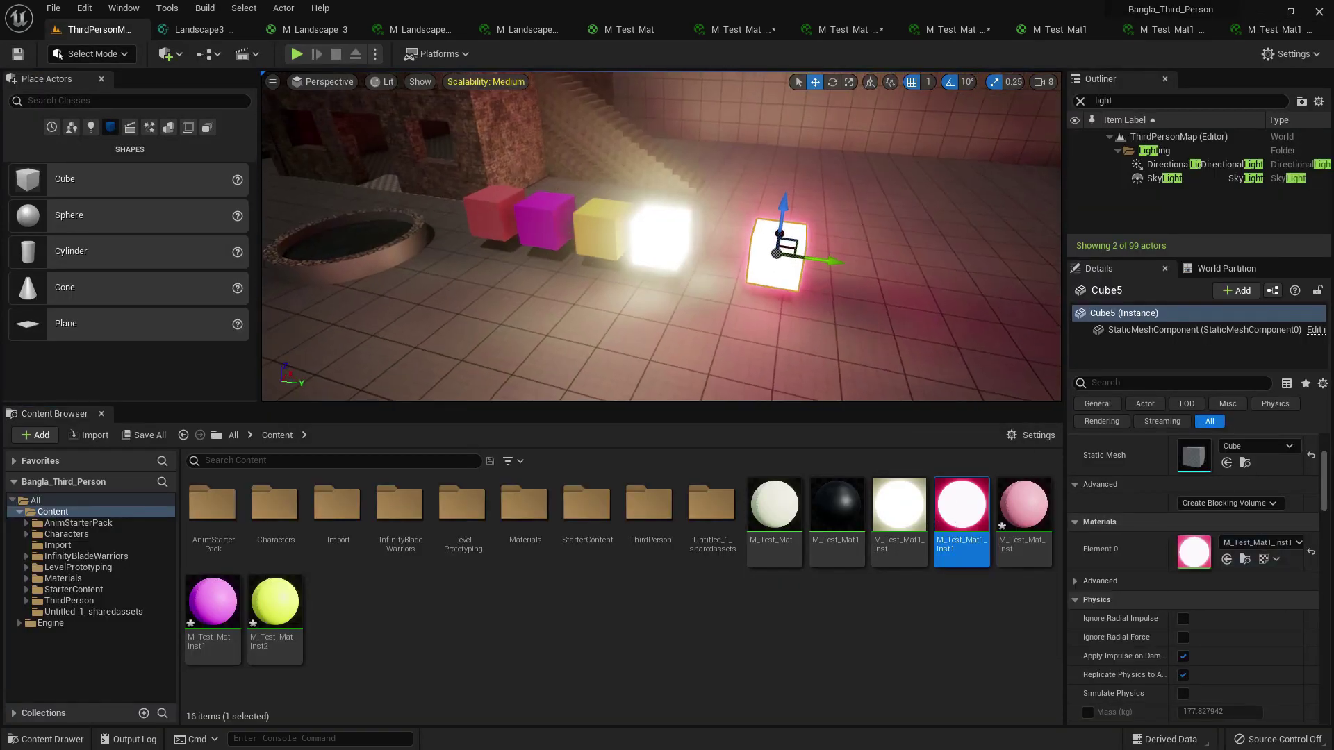
{"action": "scroll", "coordinate": [819, 327], "scroll_direction": "down", "scroll_amount": 2}
{"action": "scroll", "coordinate": [834, 319], "scroll_direction": "up", "scroll_amount": 2}
{"action": "left_click_drag", "start_coordinate": [830, 227], "coordinate": [908, 228], "text": "alt"}
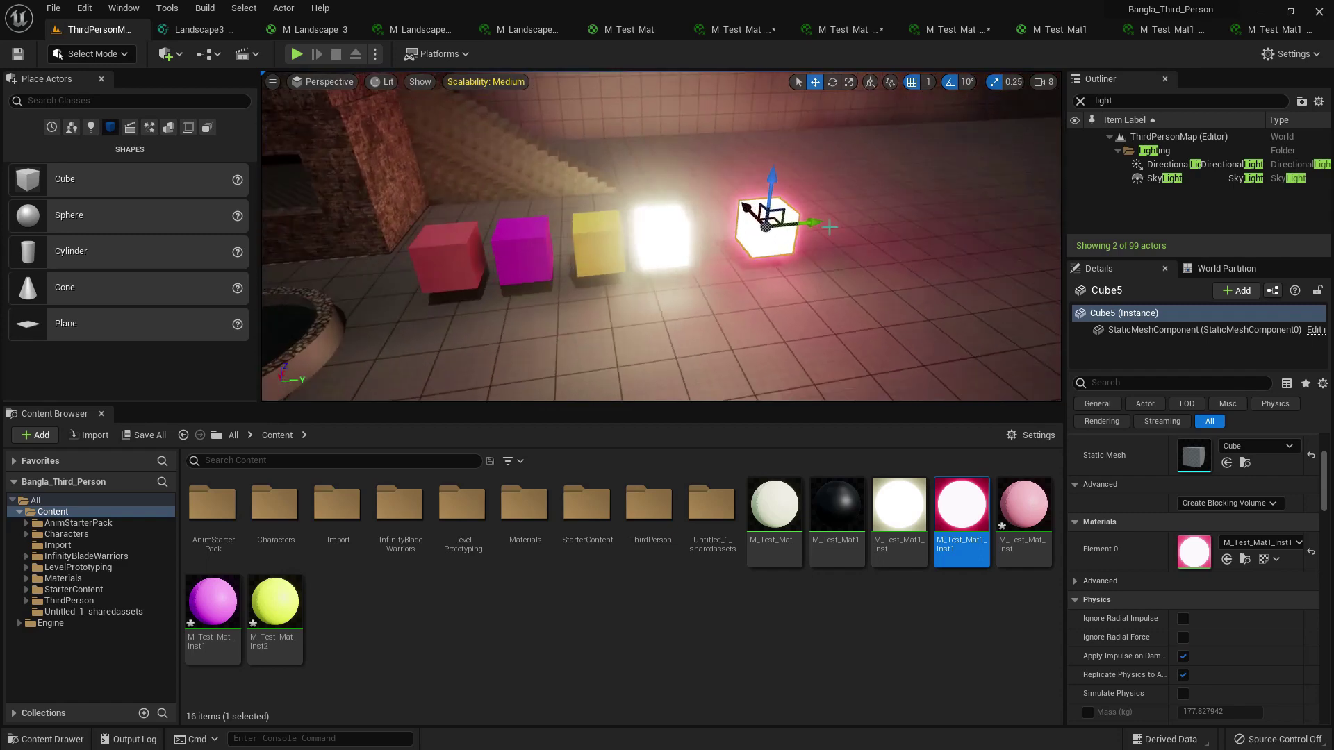
Delete the white glowing cube to view the pink cube's light on its own, and undo the deletion.
{"action": "left_click", "coordinate": [667, 233]}
{"action": "key", "text": "Delete"}
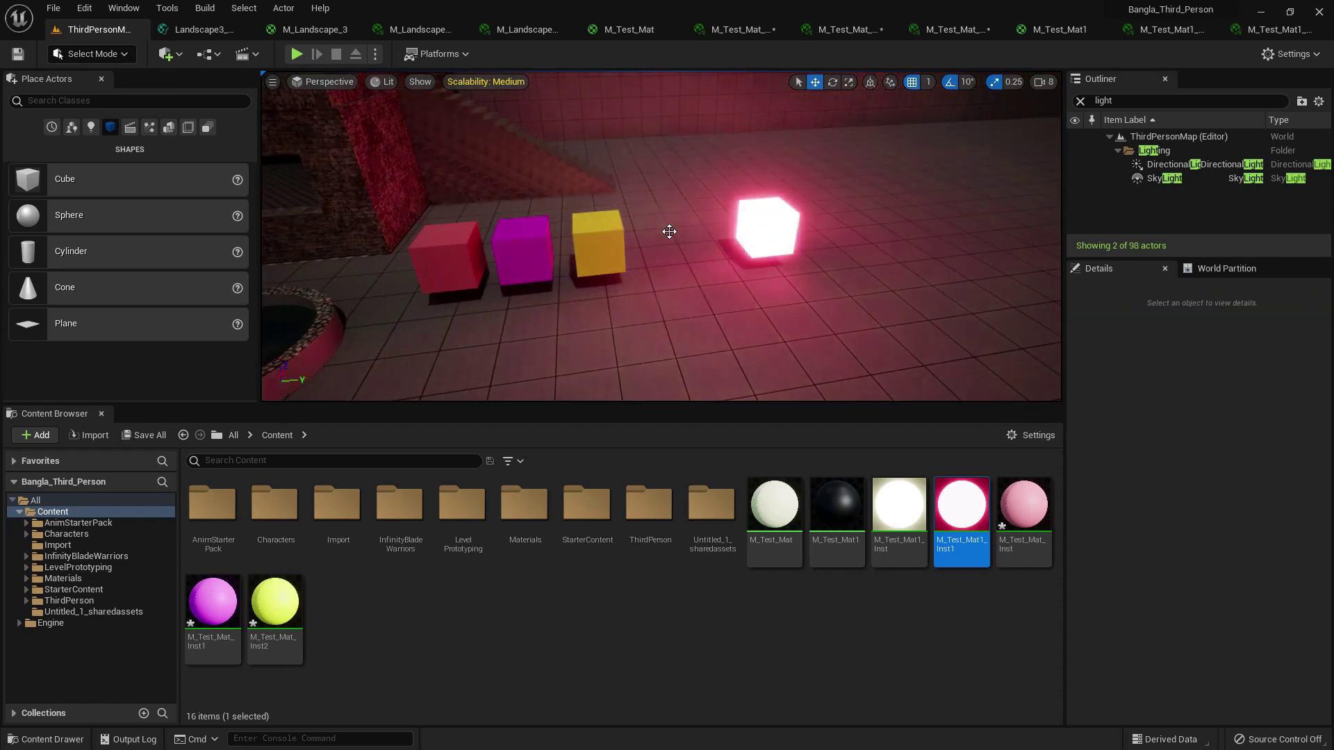
{"action": "mouse_move", "coordinate": [670, 289]}
{"action": "left_mouse_down"}
{"action": "mouse_move", "coordinate": [670, 264]}
{"action": "mouse_move", "coordinate": [671, 295]}
{"action": "left_mouse_up"}
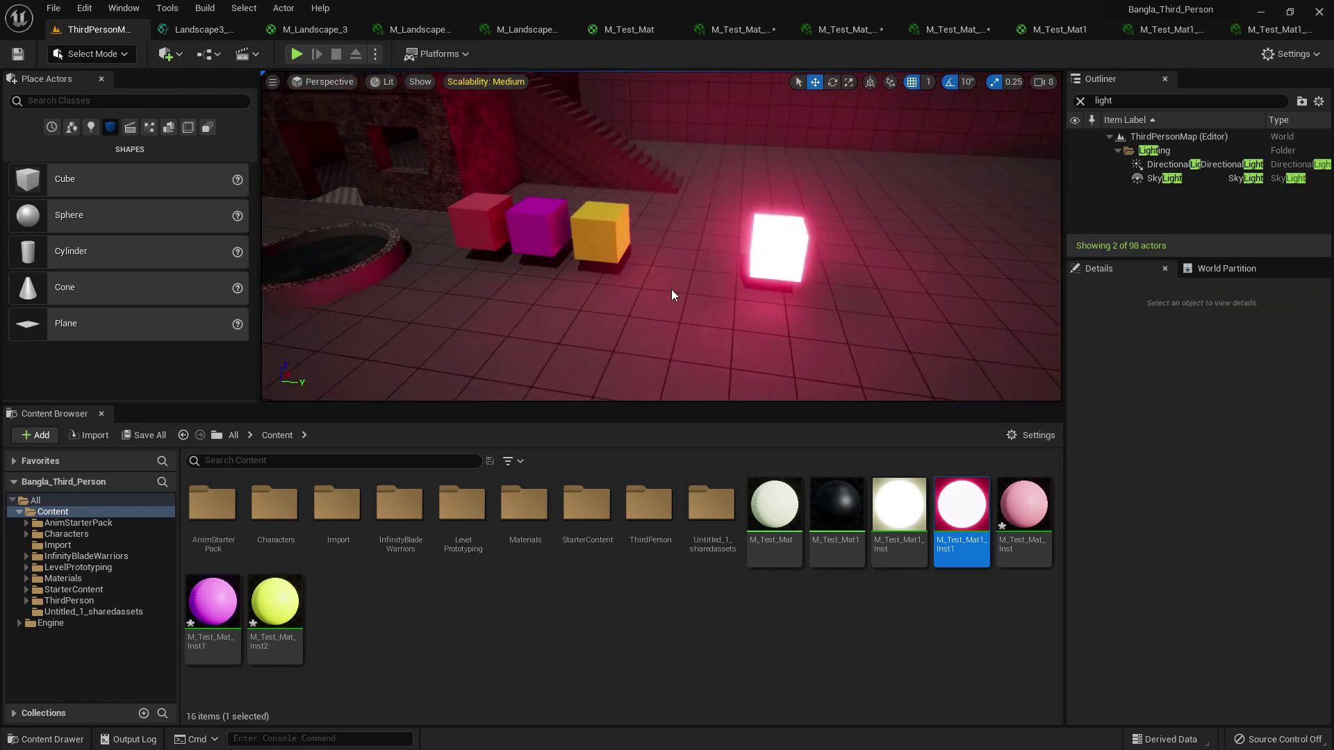
{"action": "key", "text": "ctrl+z"}
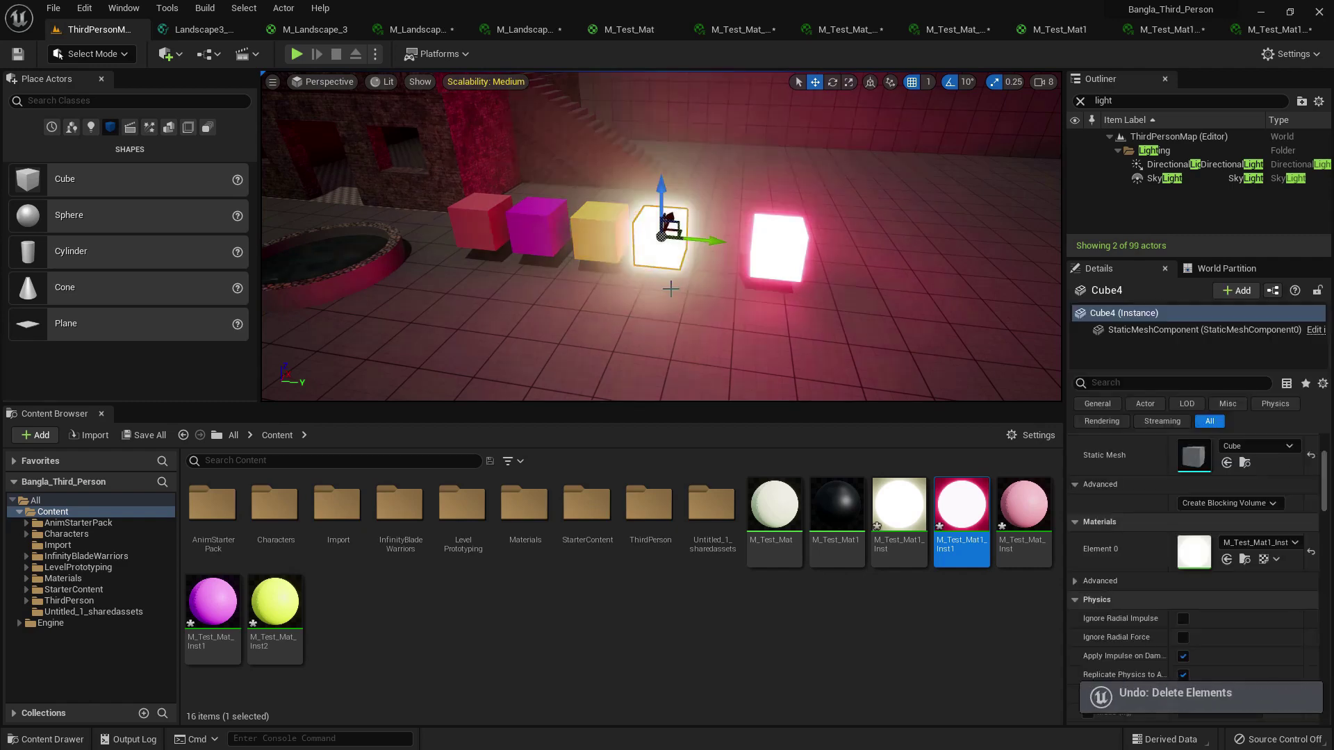